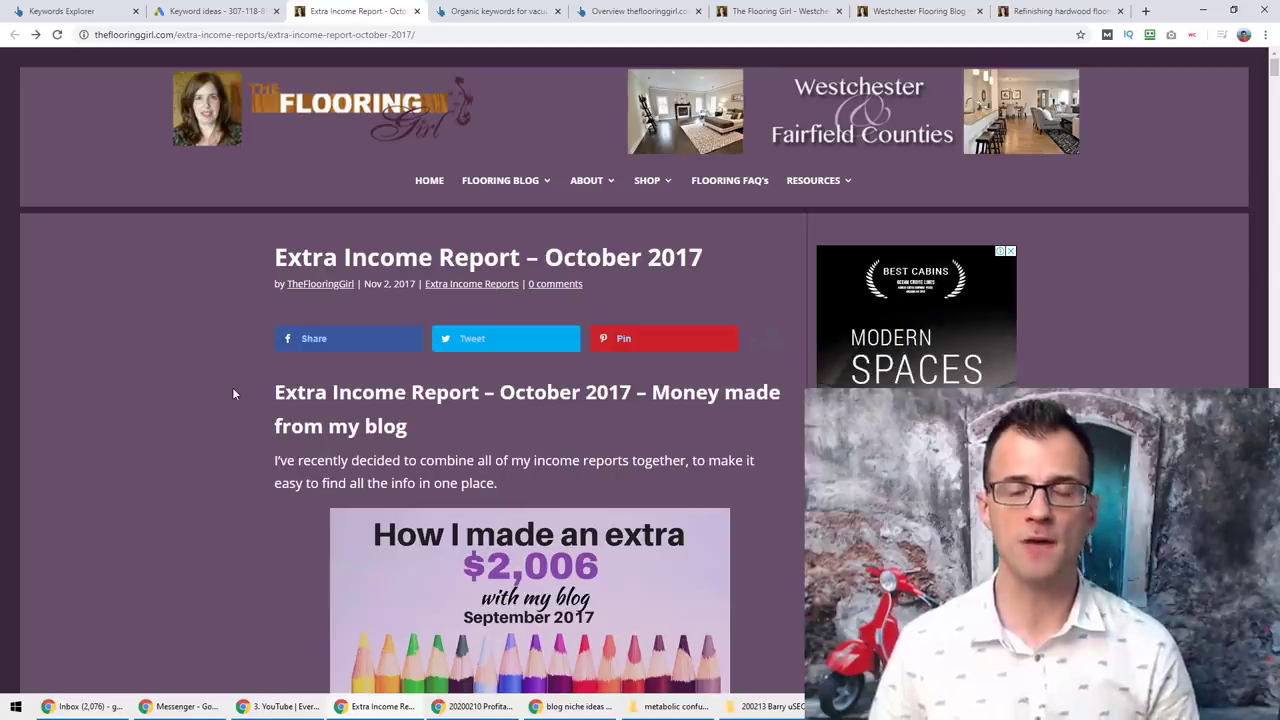
scroll(237, 420, down, 2)
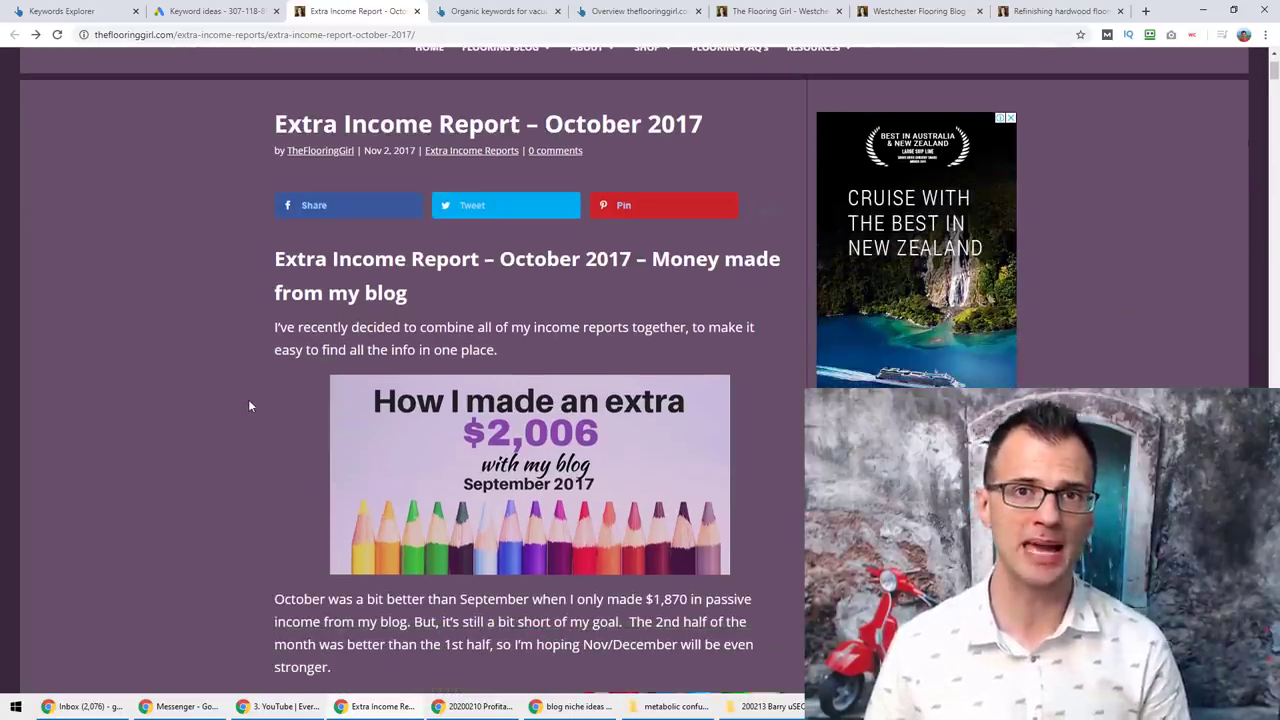
scroll(252, 400, up, 2)
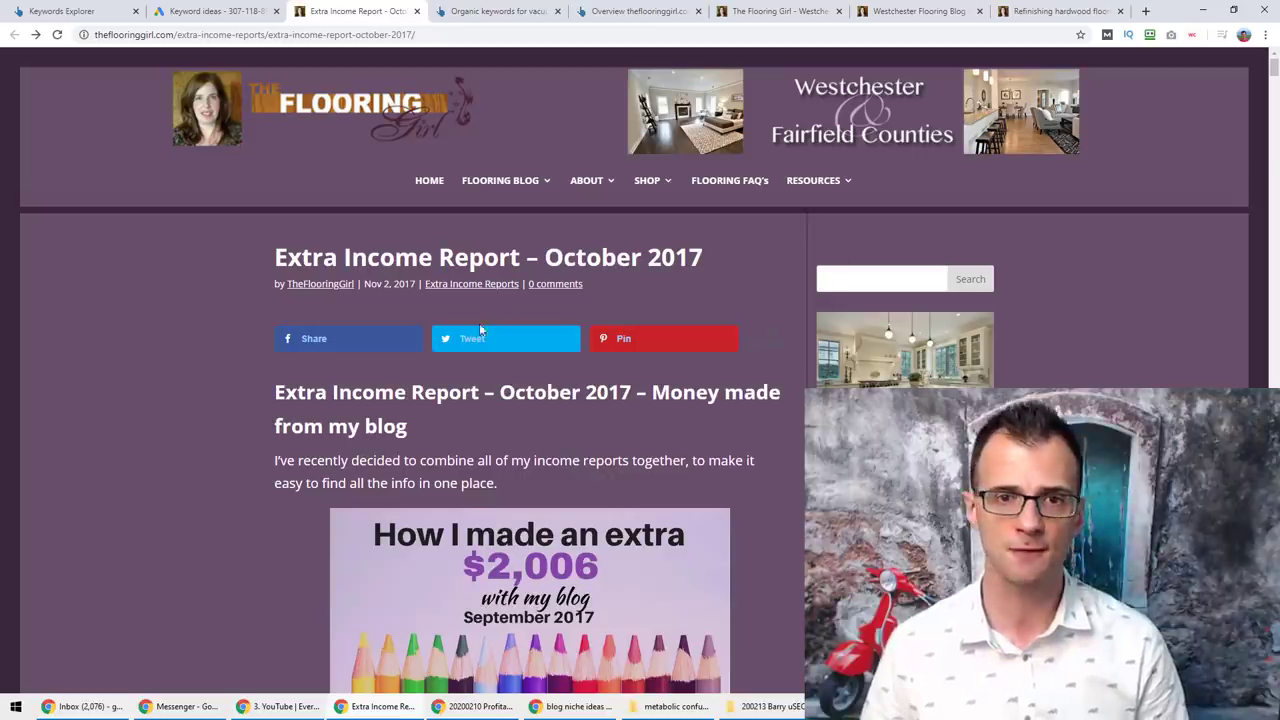
scroll(240, 370, down, 2)
scroll(628, 370, up, 1)
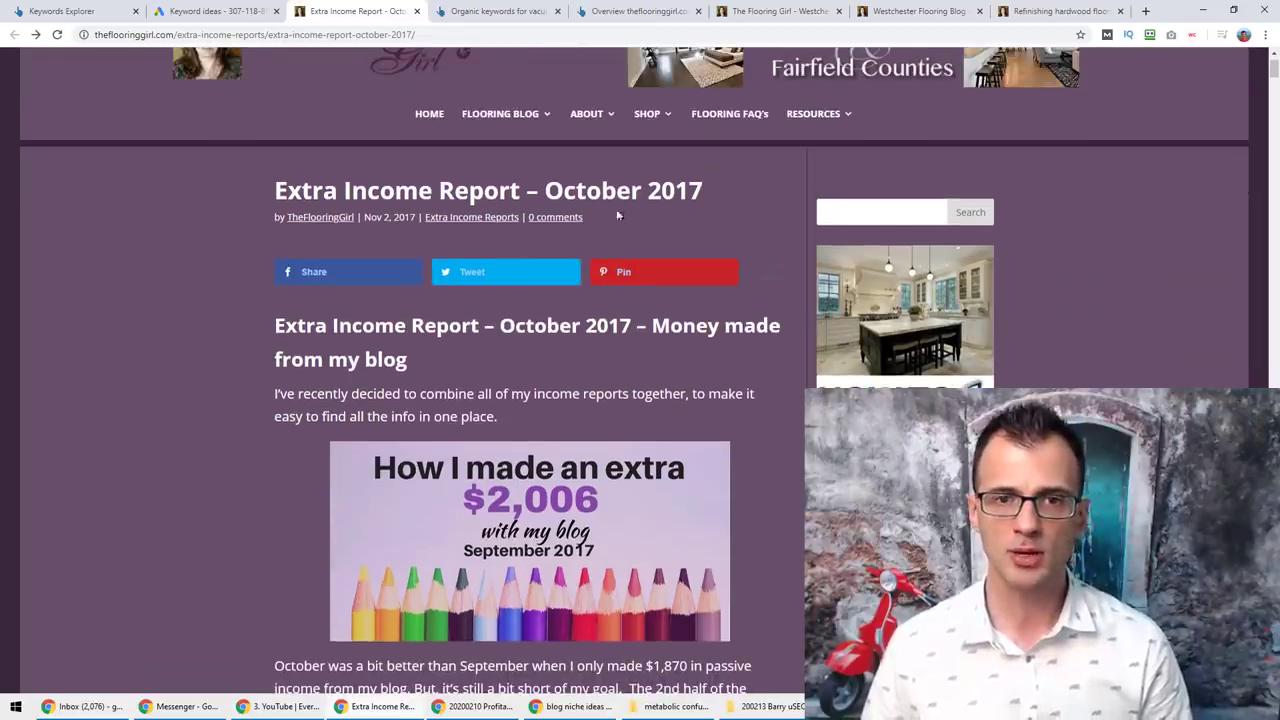
drag(545, 190, 703, 190)
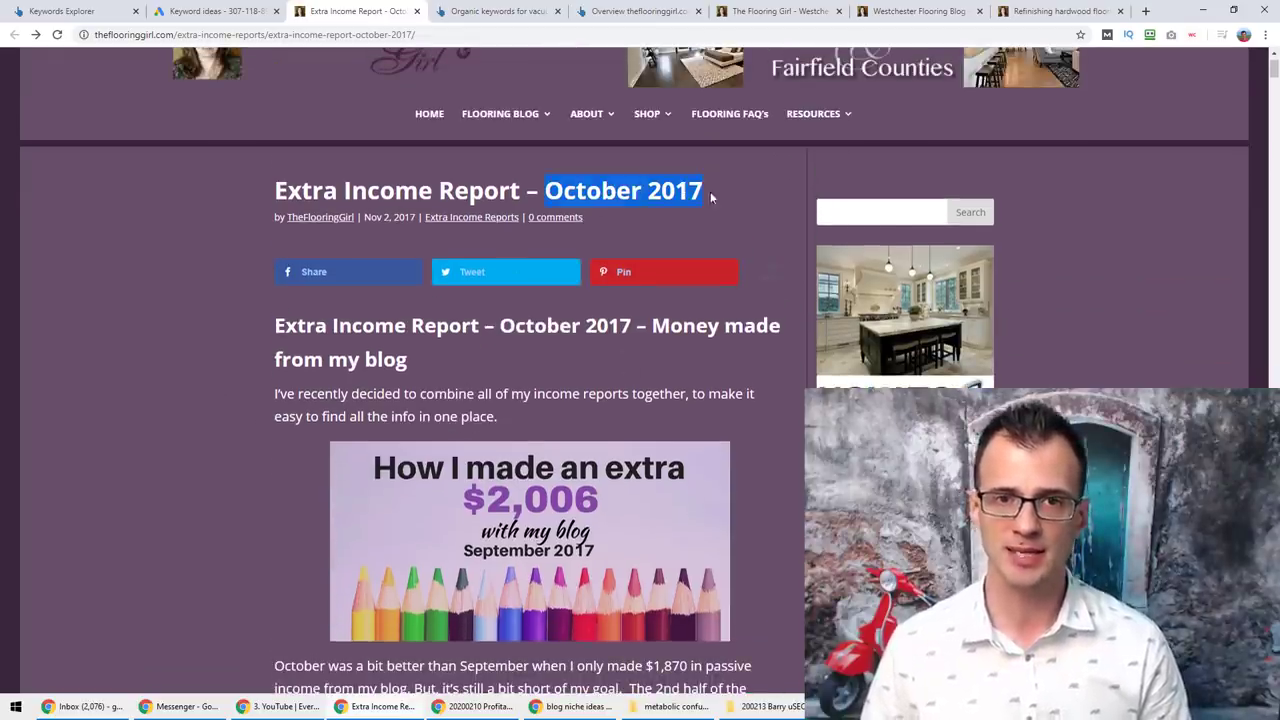
scroll(235, 341, down, 10)
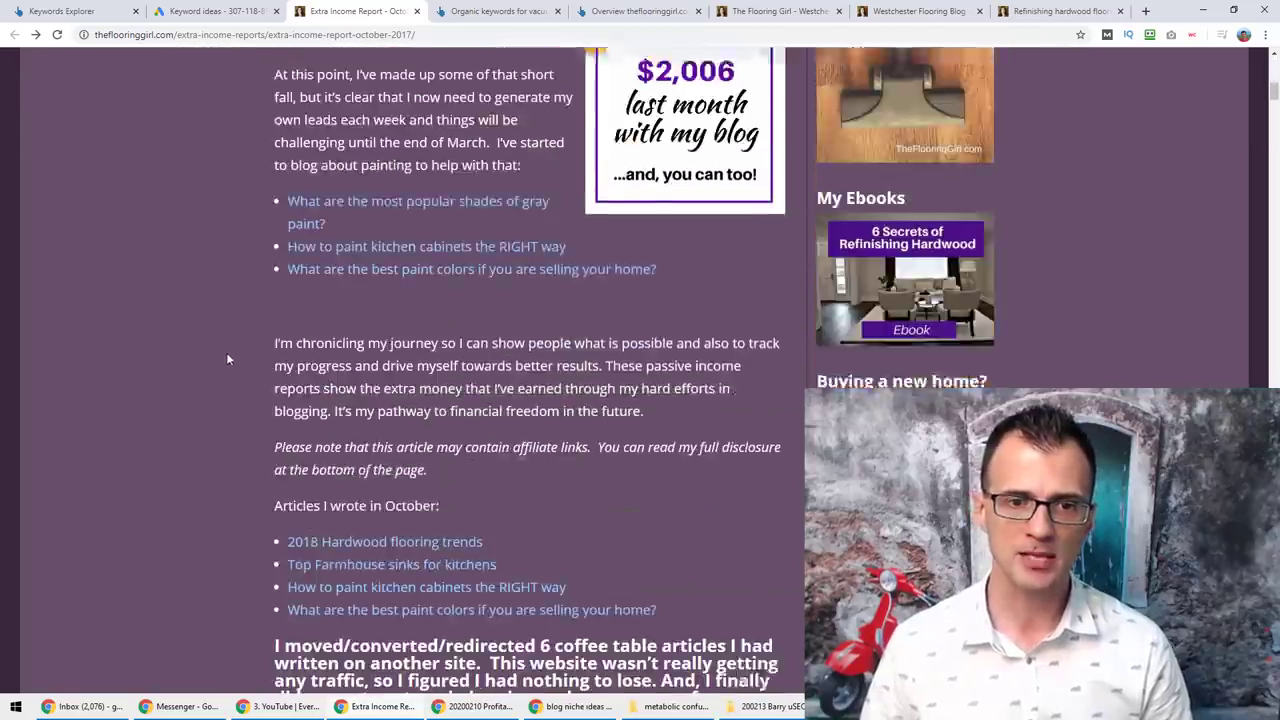
scroll(222, 340, down, 14)
scroll(219, 332, up, 1)
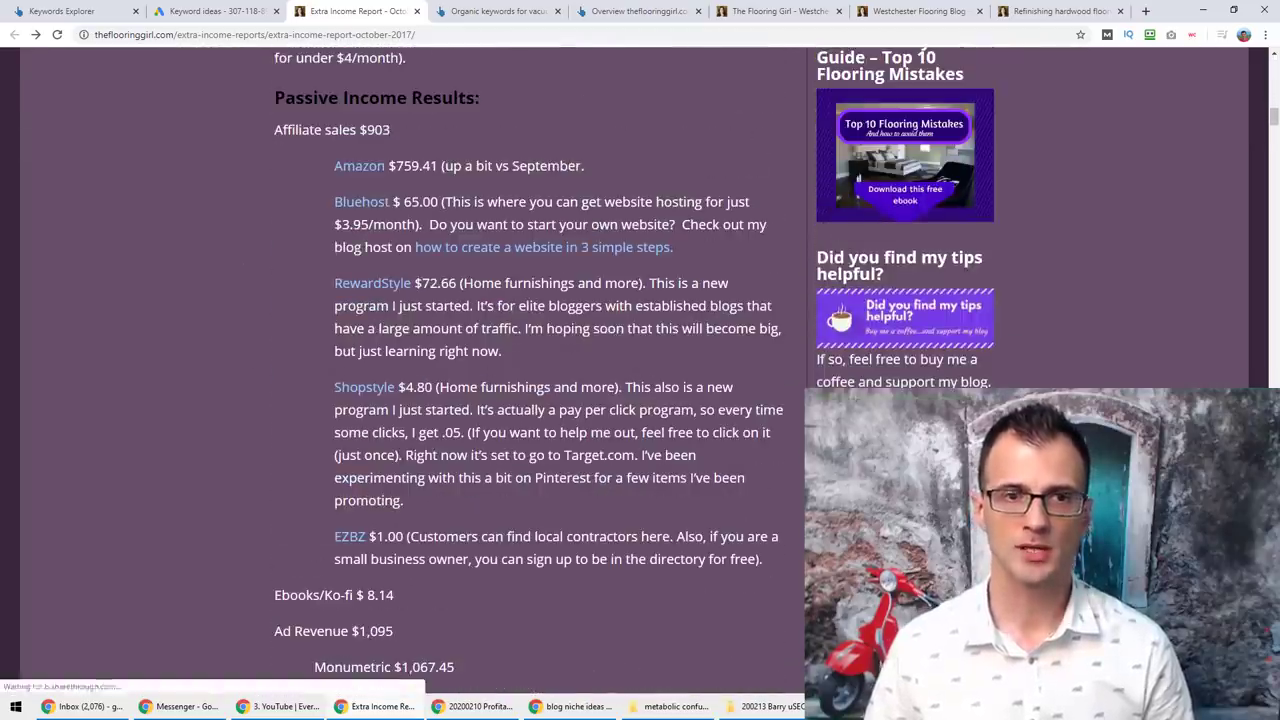
drag(313, 100, 404, 126)
click(404, 126)
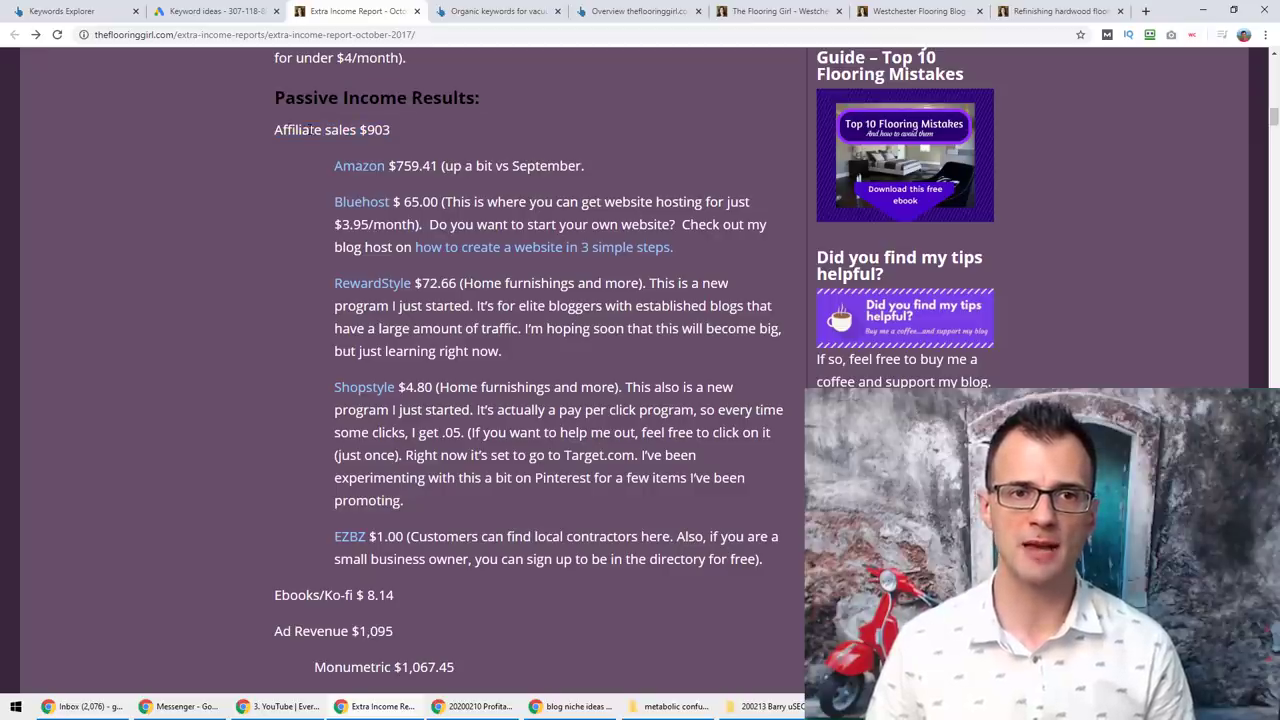
drag(256, 134, 360, 134)
click(385, 135)
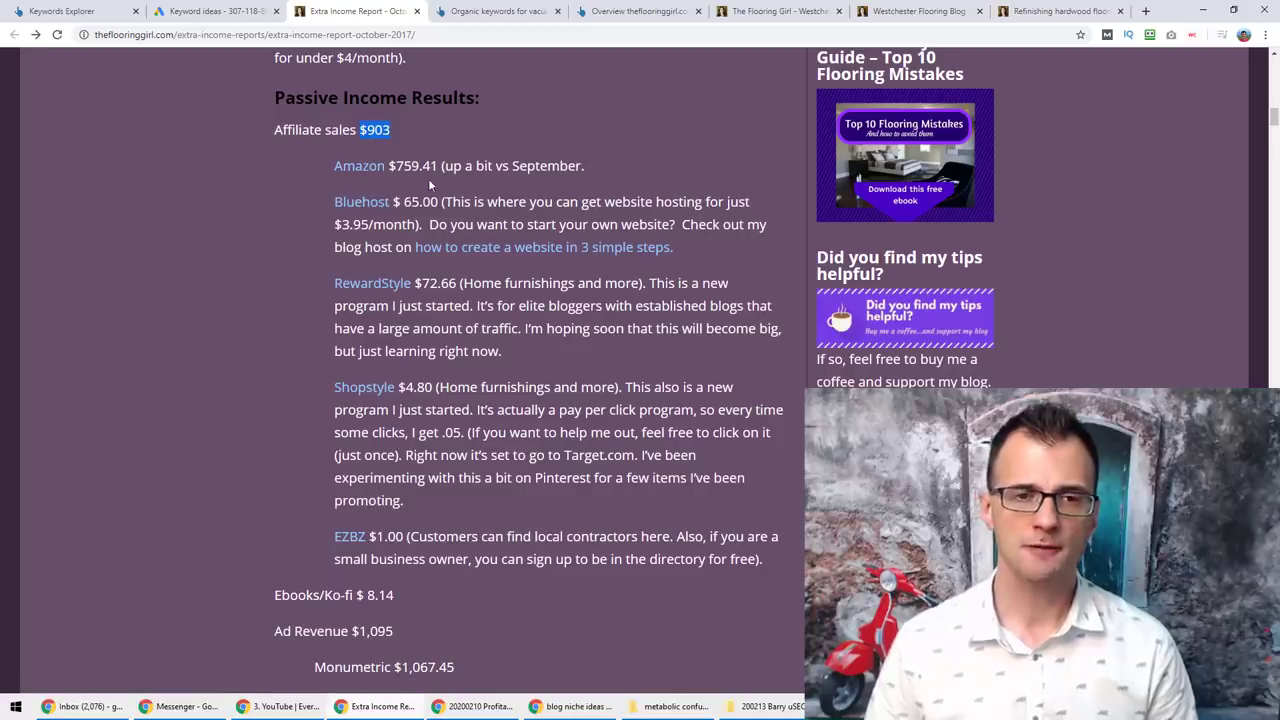
scroll(328, 130, down, 5)
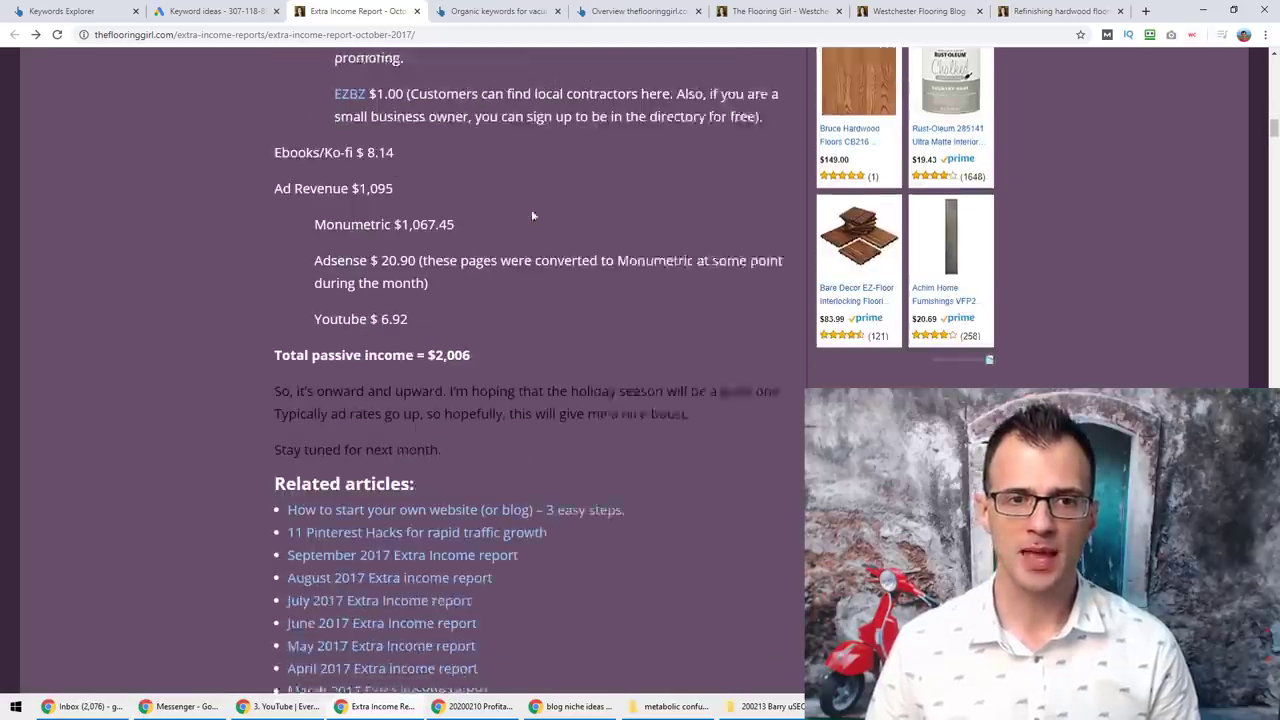
drag(292, 100, 326, 104)
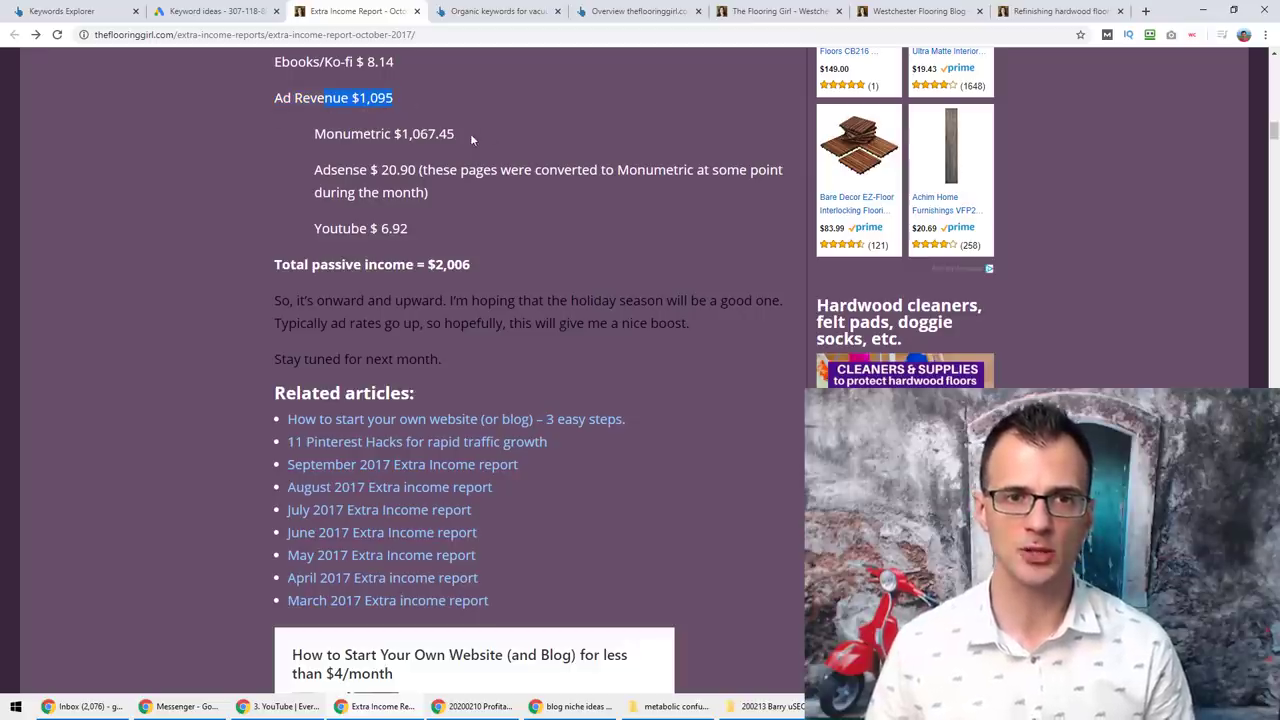
drag(455, 134, 314, 134)
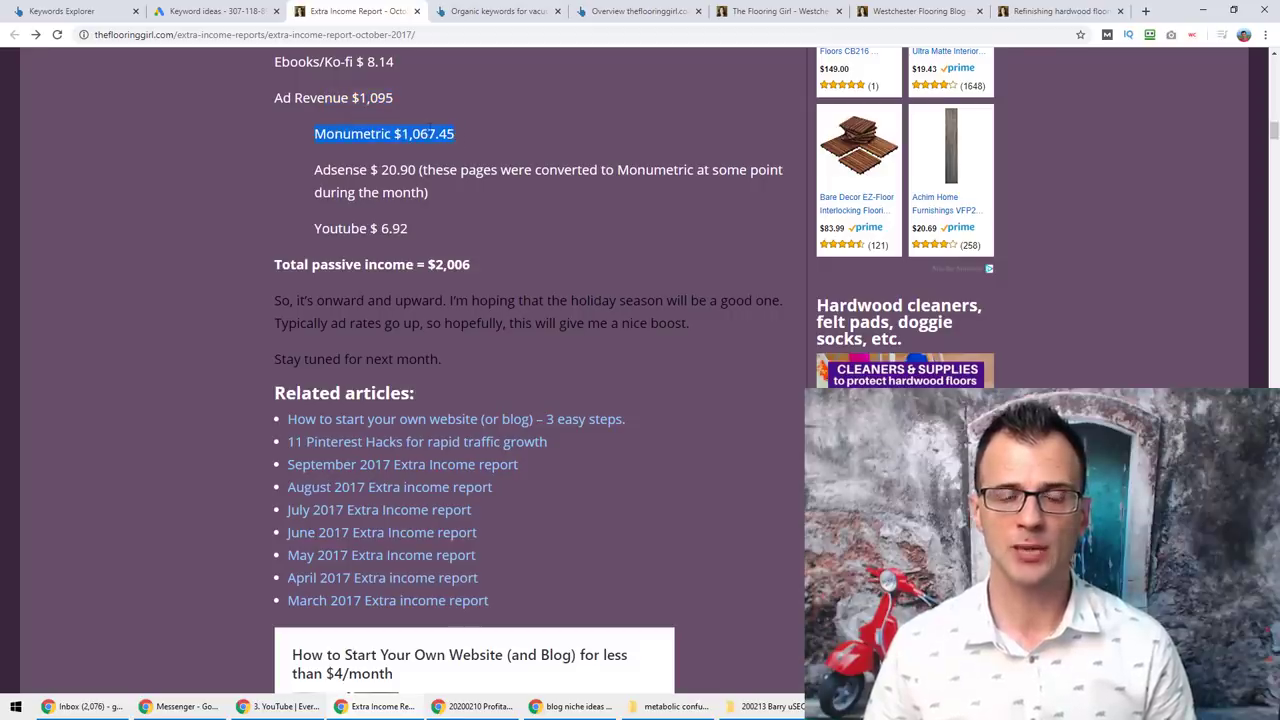
scroll(535, 289, up, 3)
scroll(515, 275, down, 3)
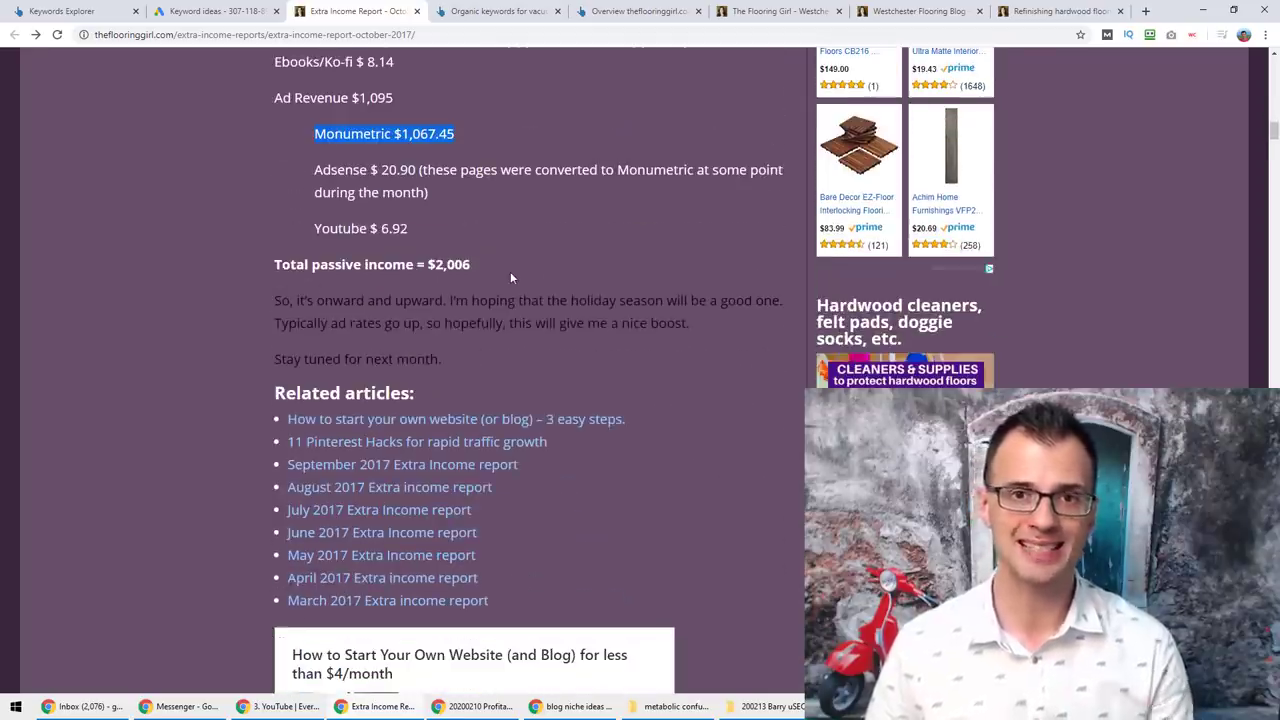
scroll(553, 310, down, 2)
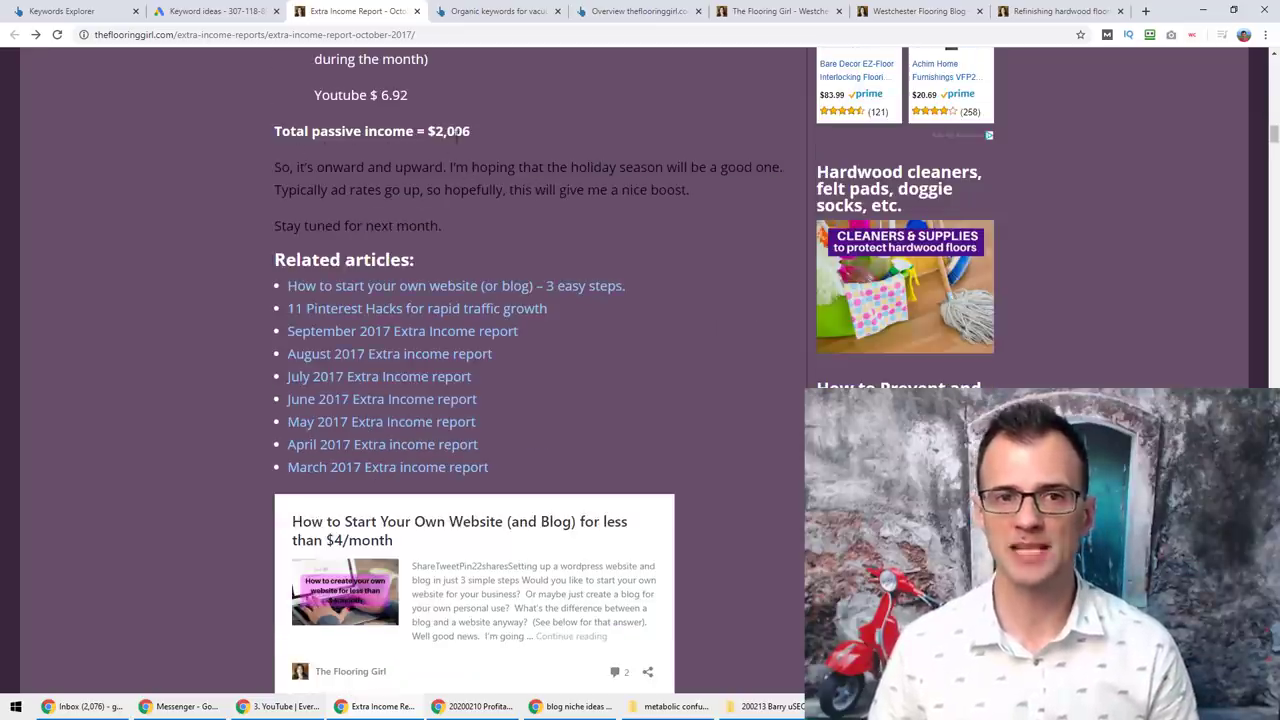
drag(416, 131, 469, 131)
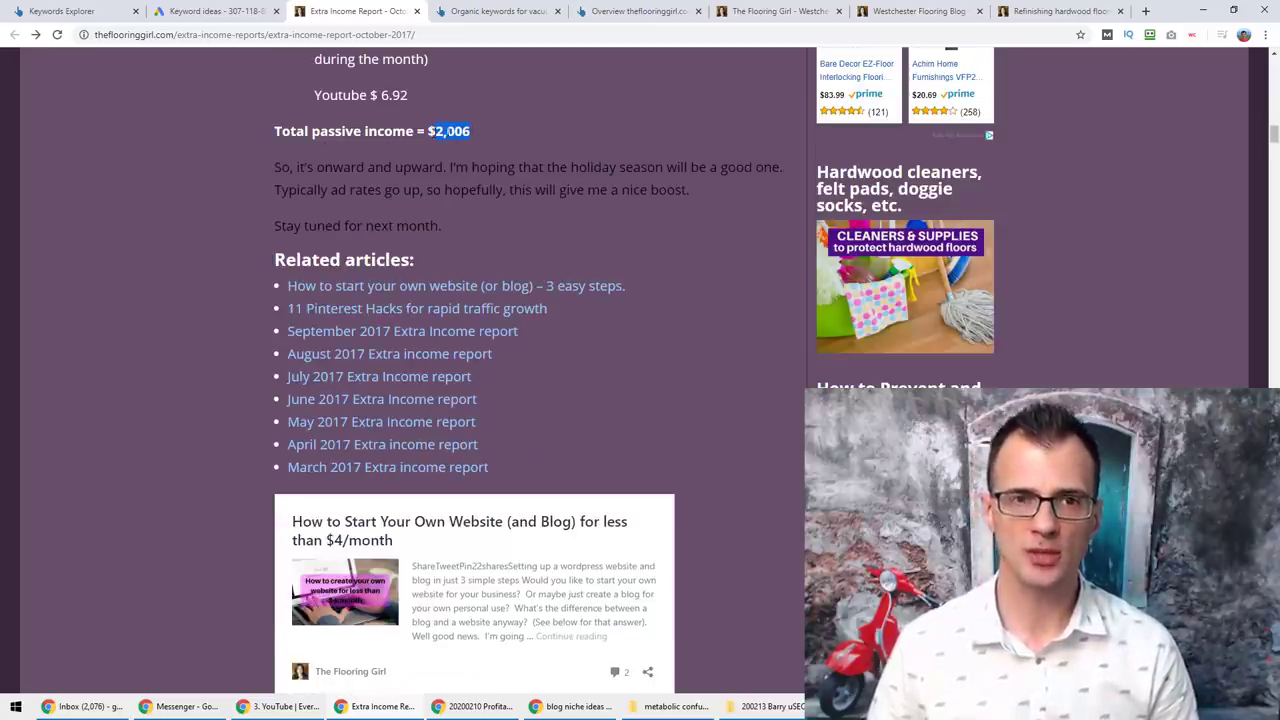
key(Home)
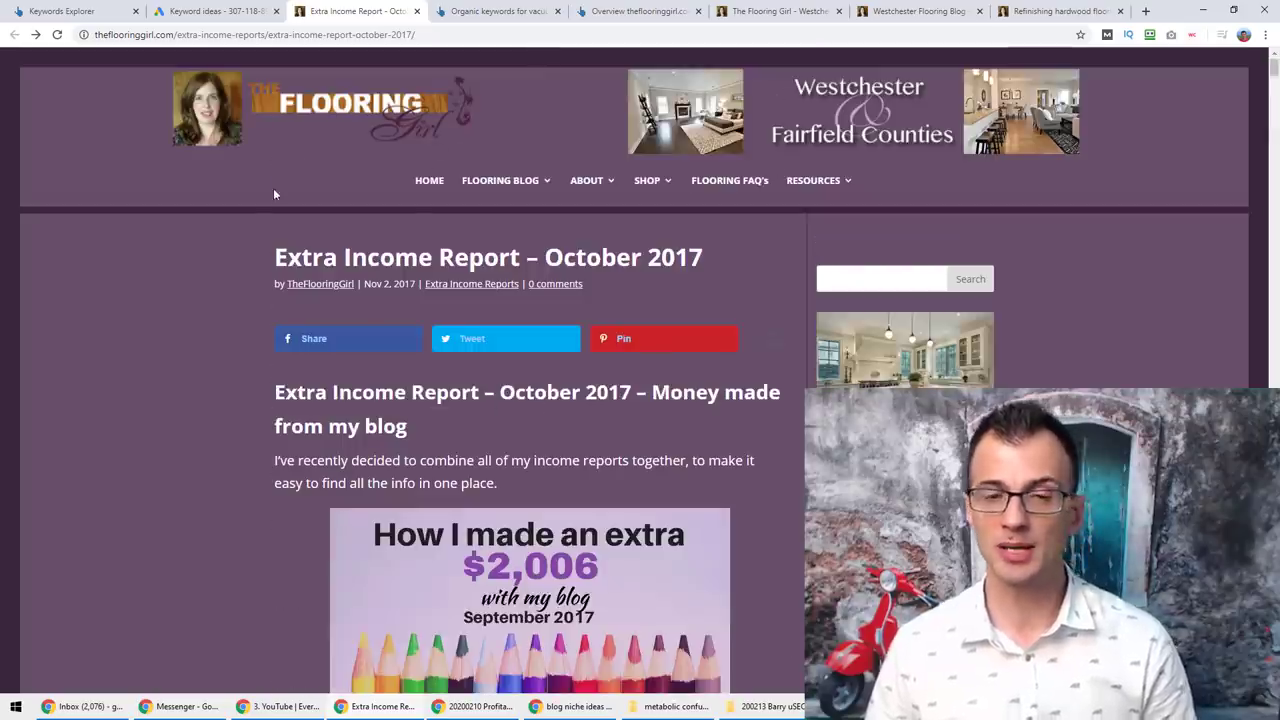
Visit the Flooring Girl homepage and scroll through its content
click(440, 180)
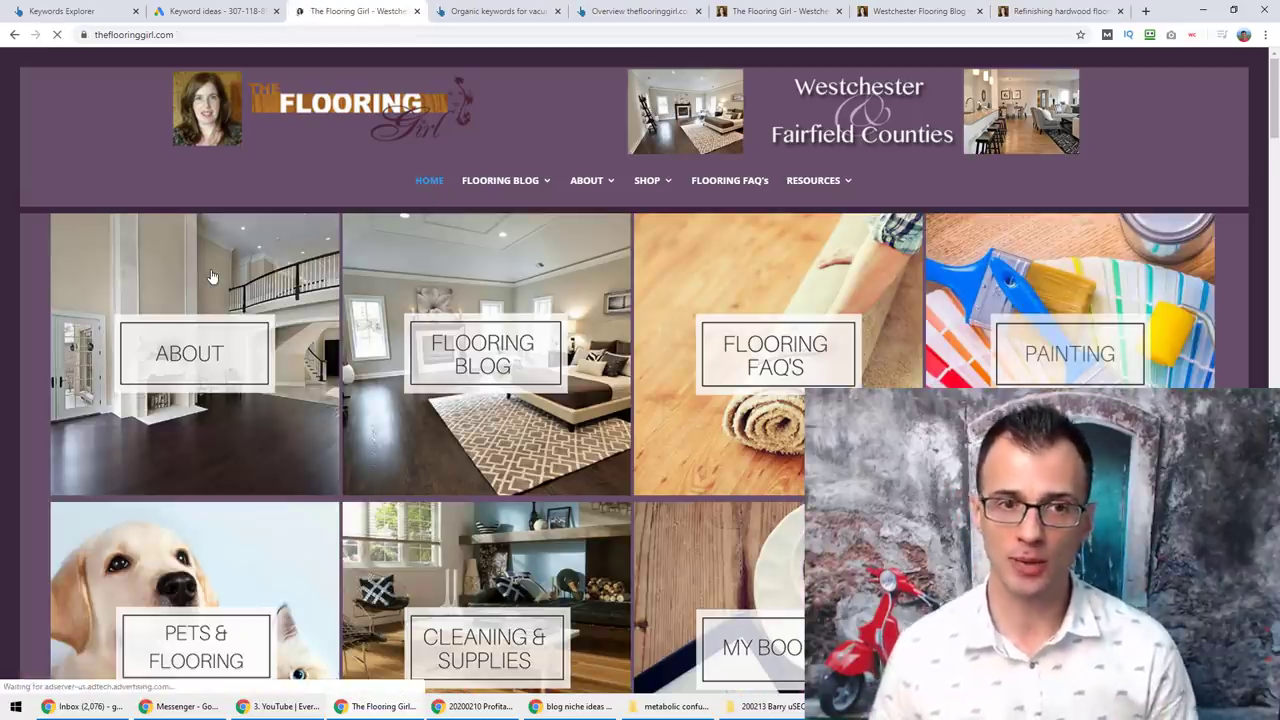
scroll(997, 296, down, 2)
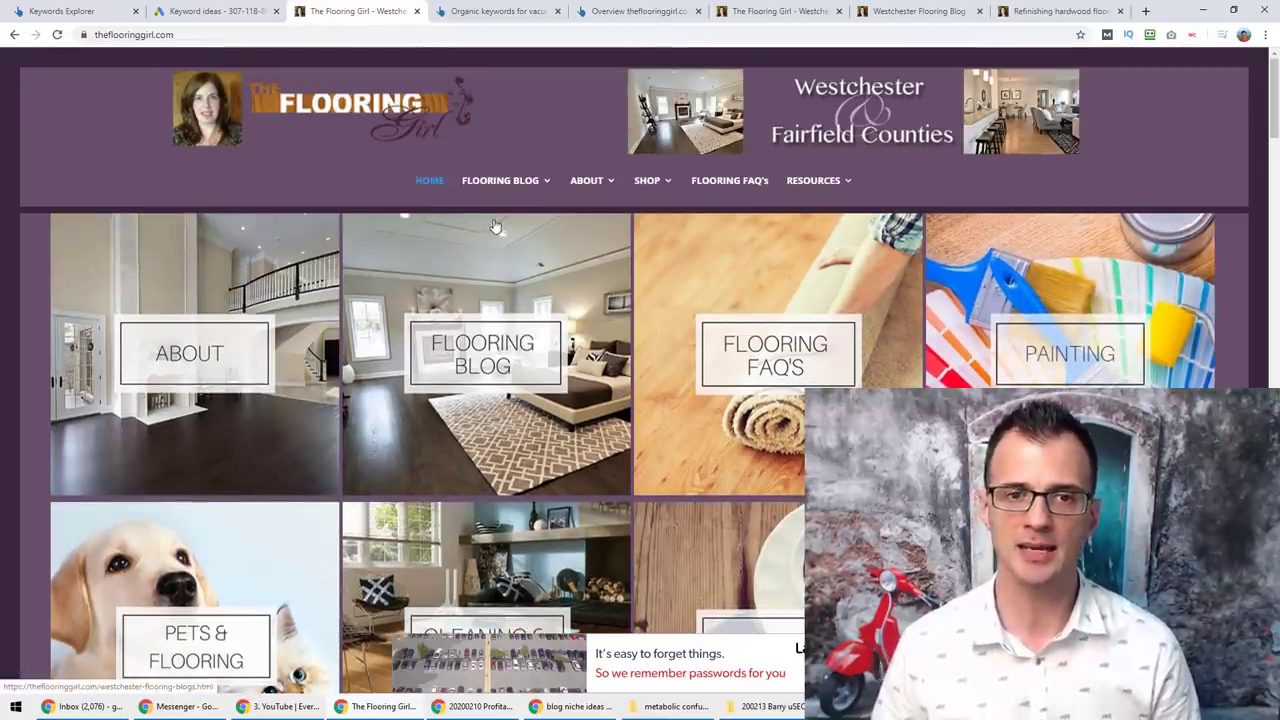
scroll(3, 292, down, 1)
scroll(3, 292, down, 1)
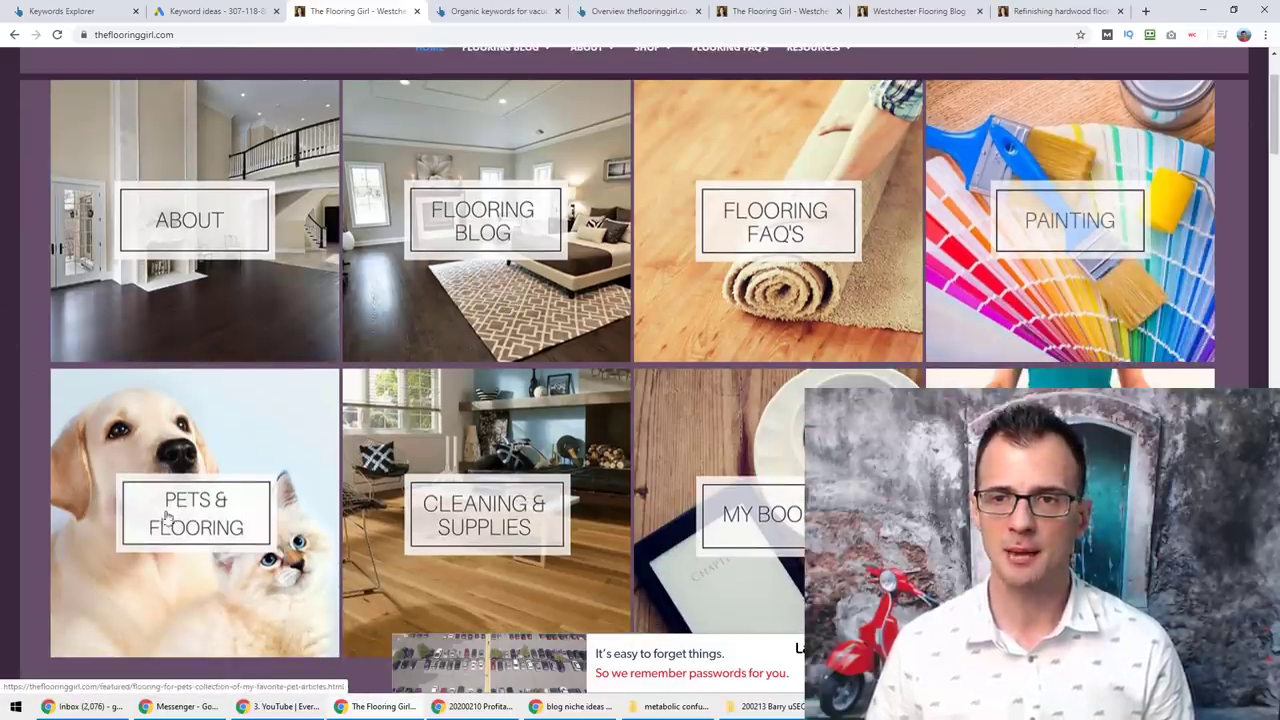
scroll(610, 447, up, 1)
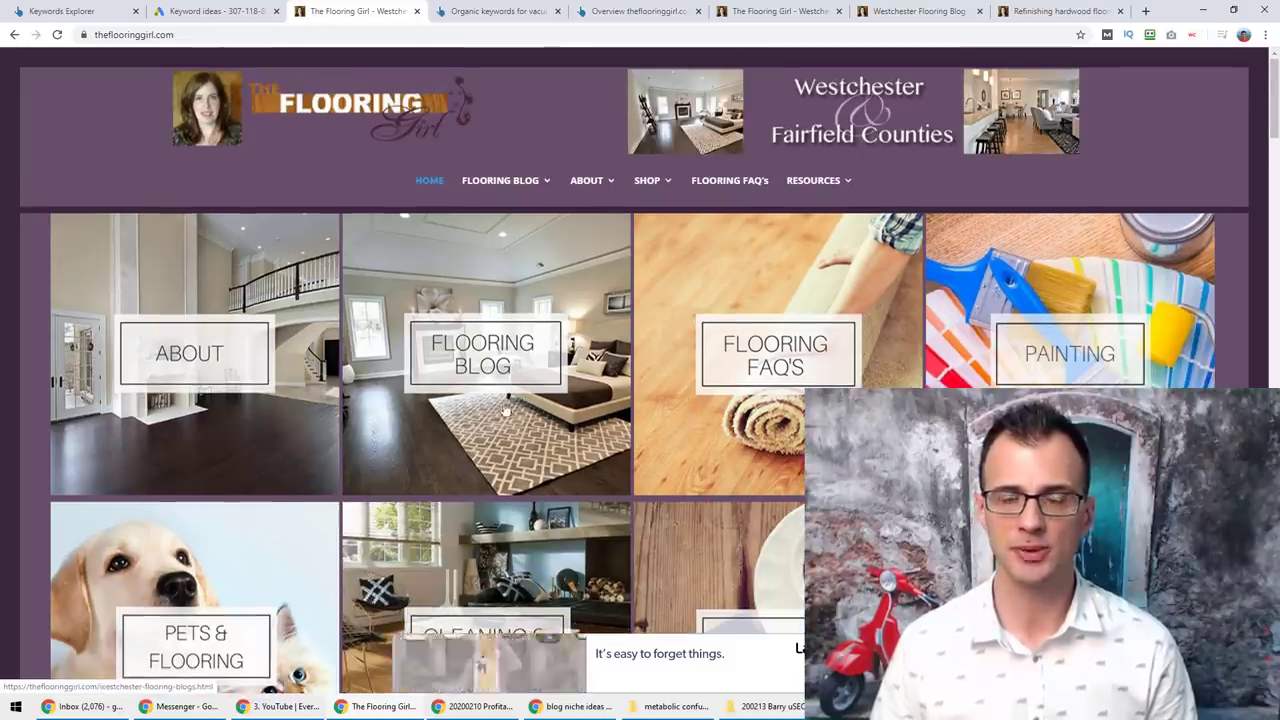
Return to the October 2017 income report, browse the Extra Income Reports archive, then go back
click(590, 429)
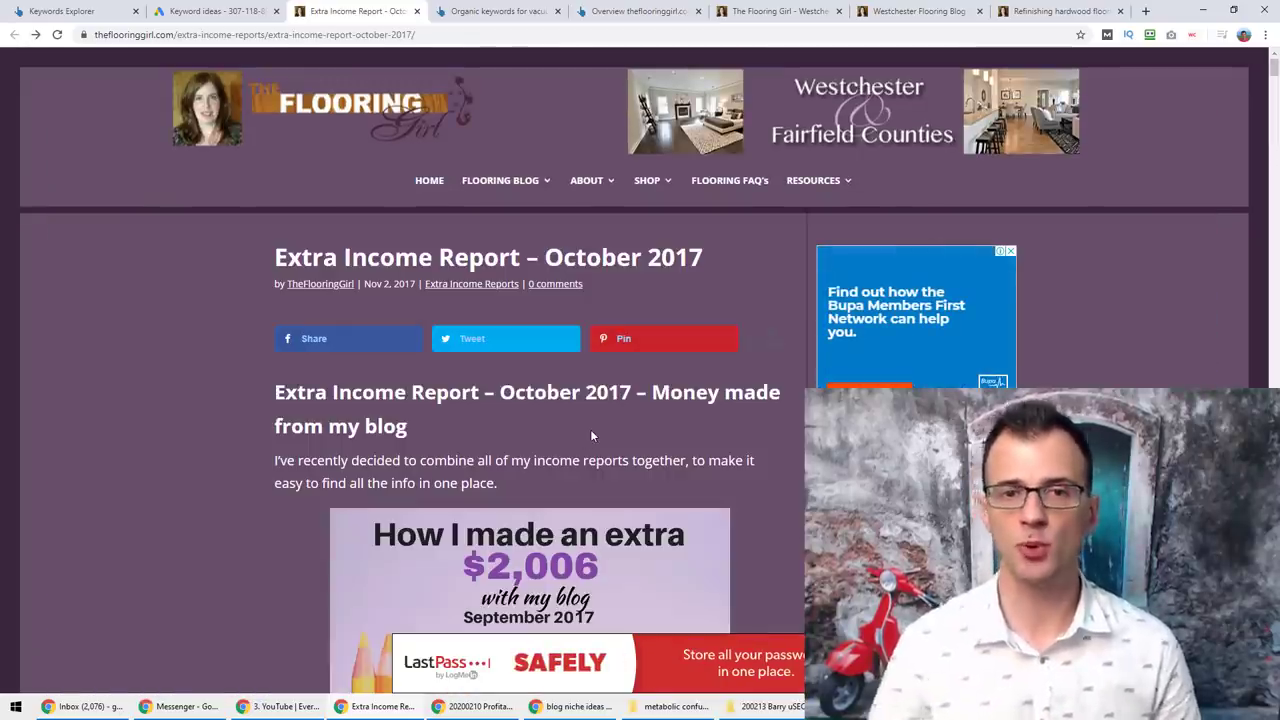
drag(547, 258, 694, 258)
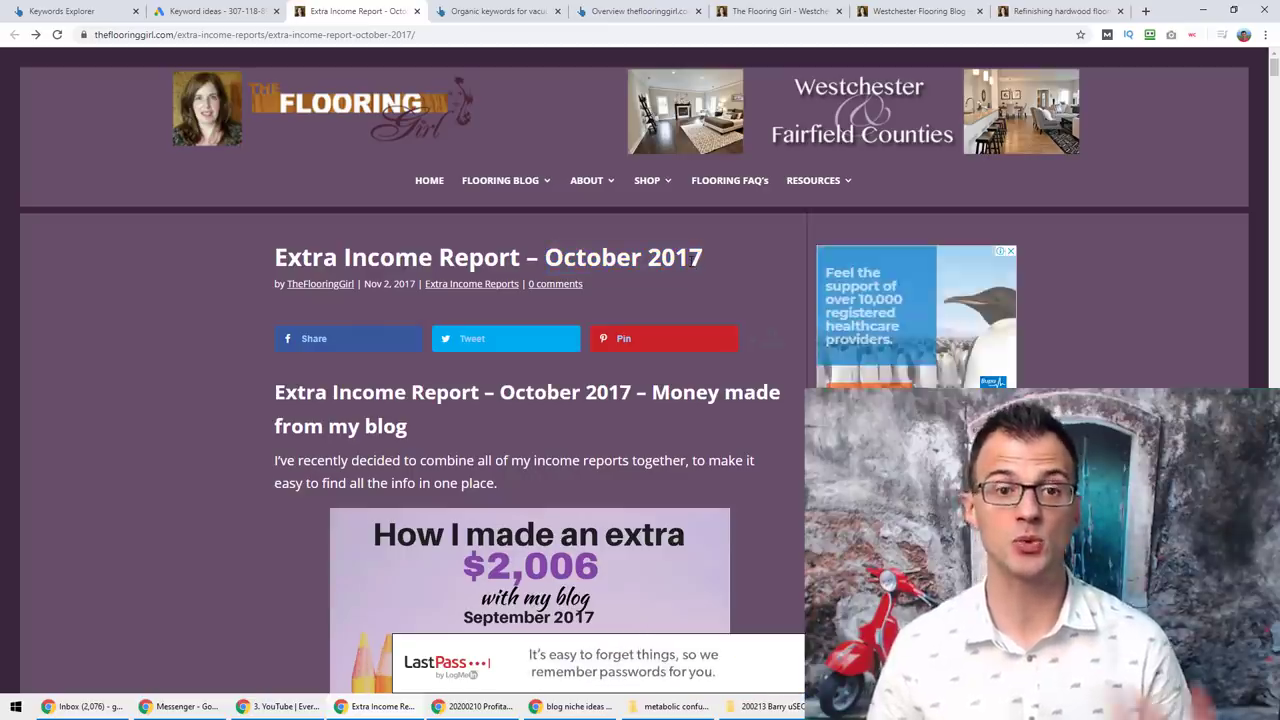
click(451, 287)
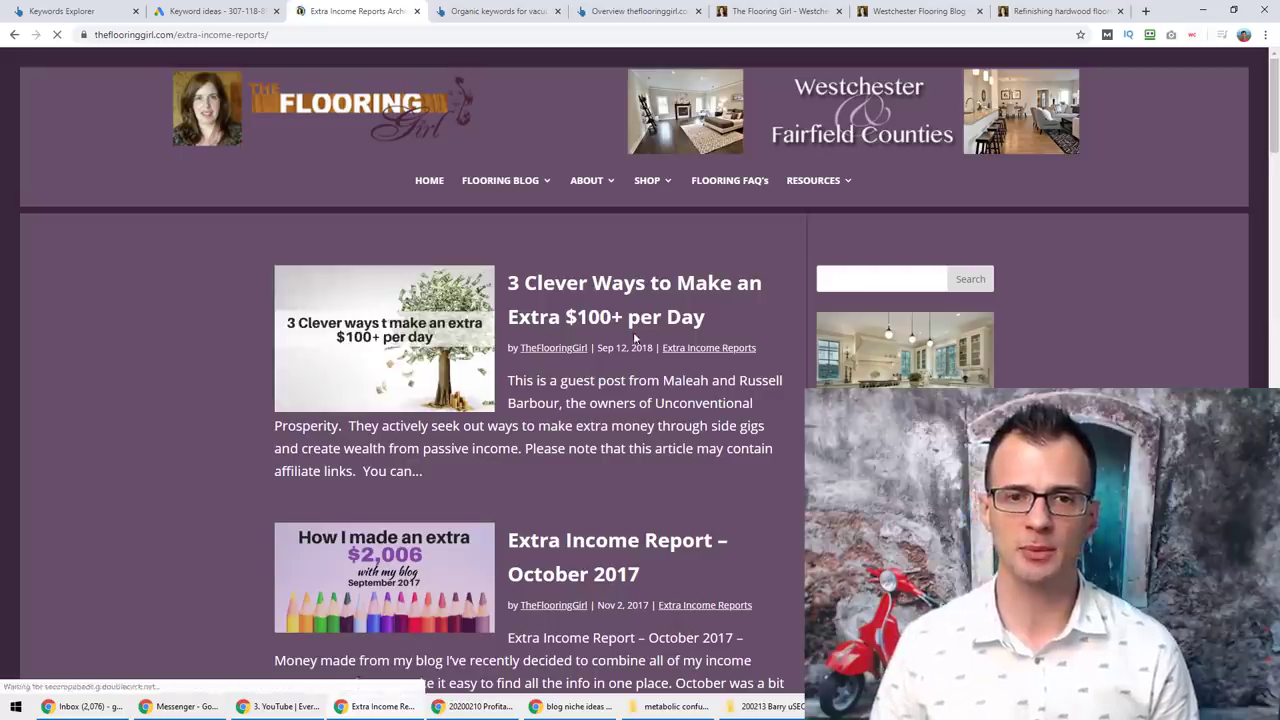
scroll(622, 418, down, 2)
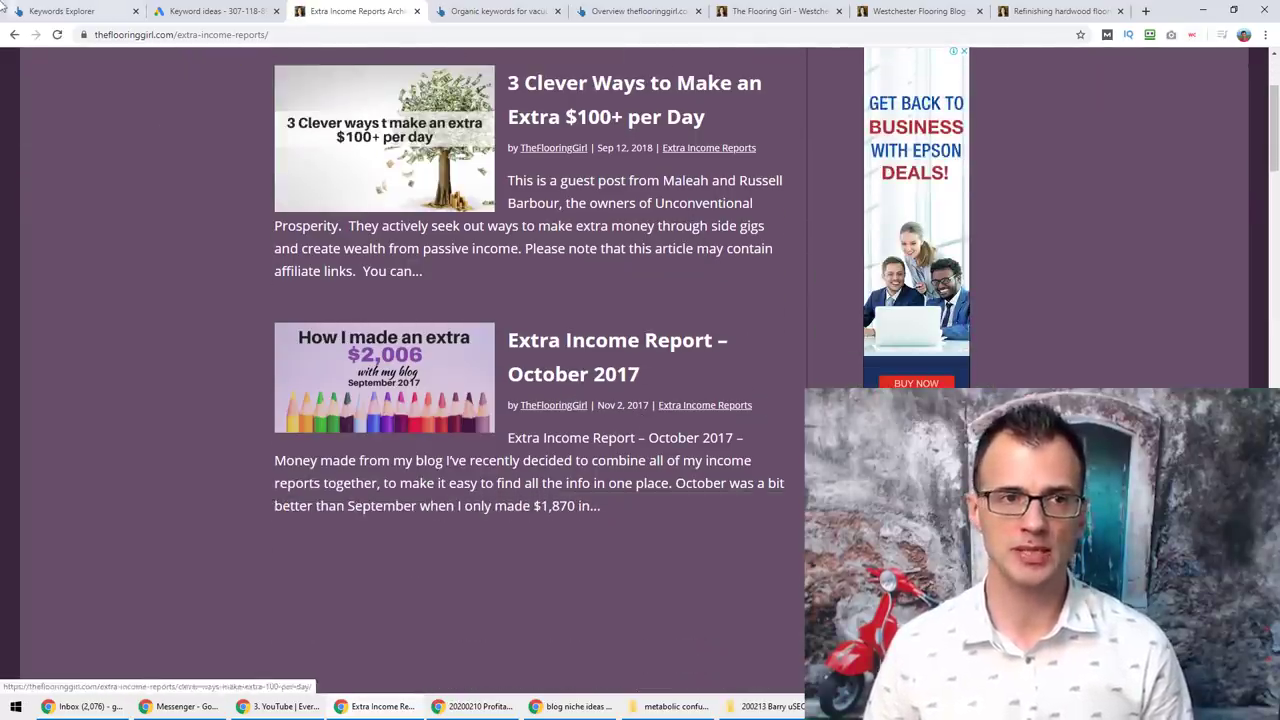
click(14, 37)
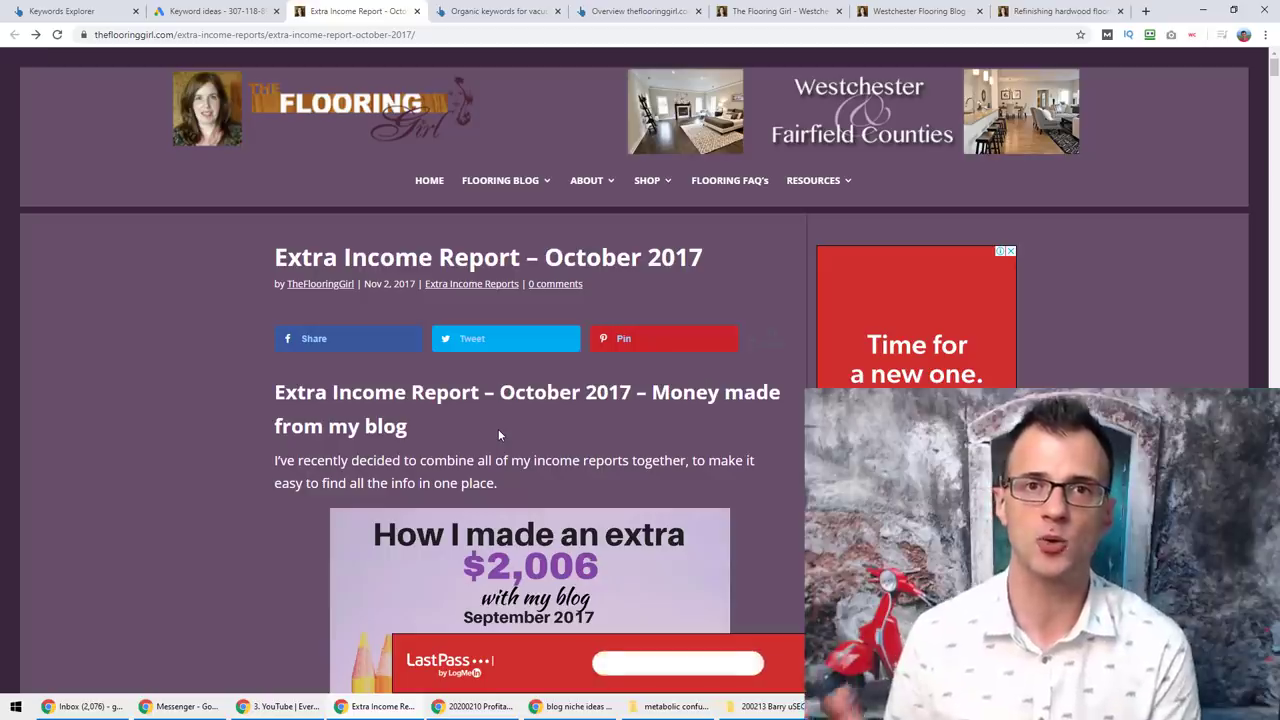
Note theflooringgirl.com's 83.4K organic traffic in Ahrefs, then highlight the report's $2,006 passive income total
key(ctrl+Tab)
key(ctrl+Tab)
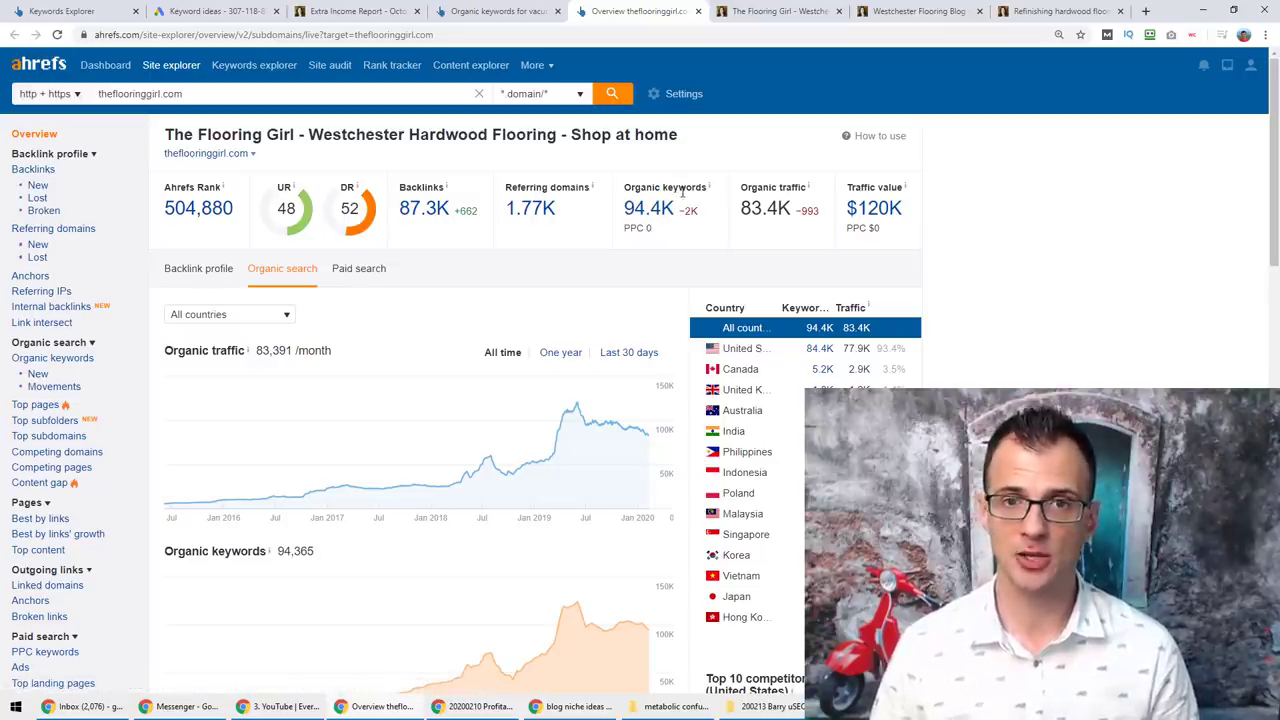
drag(791, 209, 741, 208)
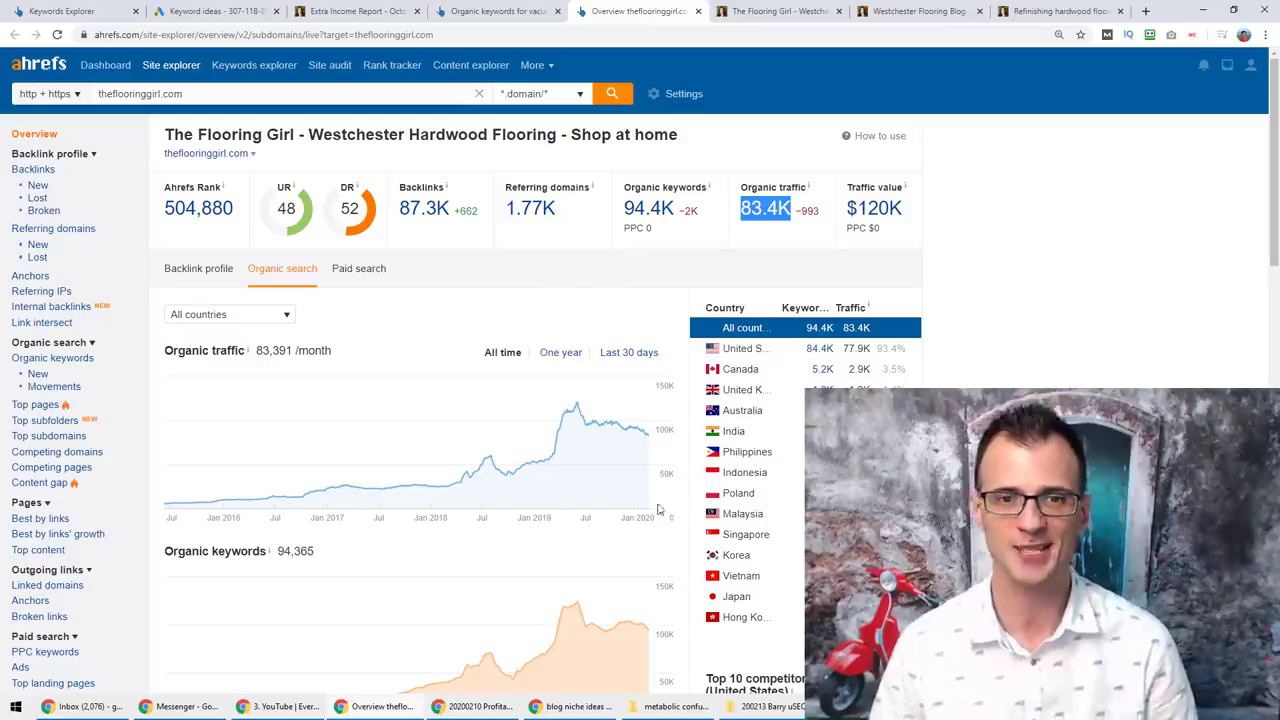
scroll(469, 284, down, 1)
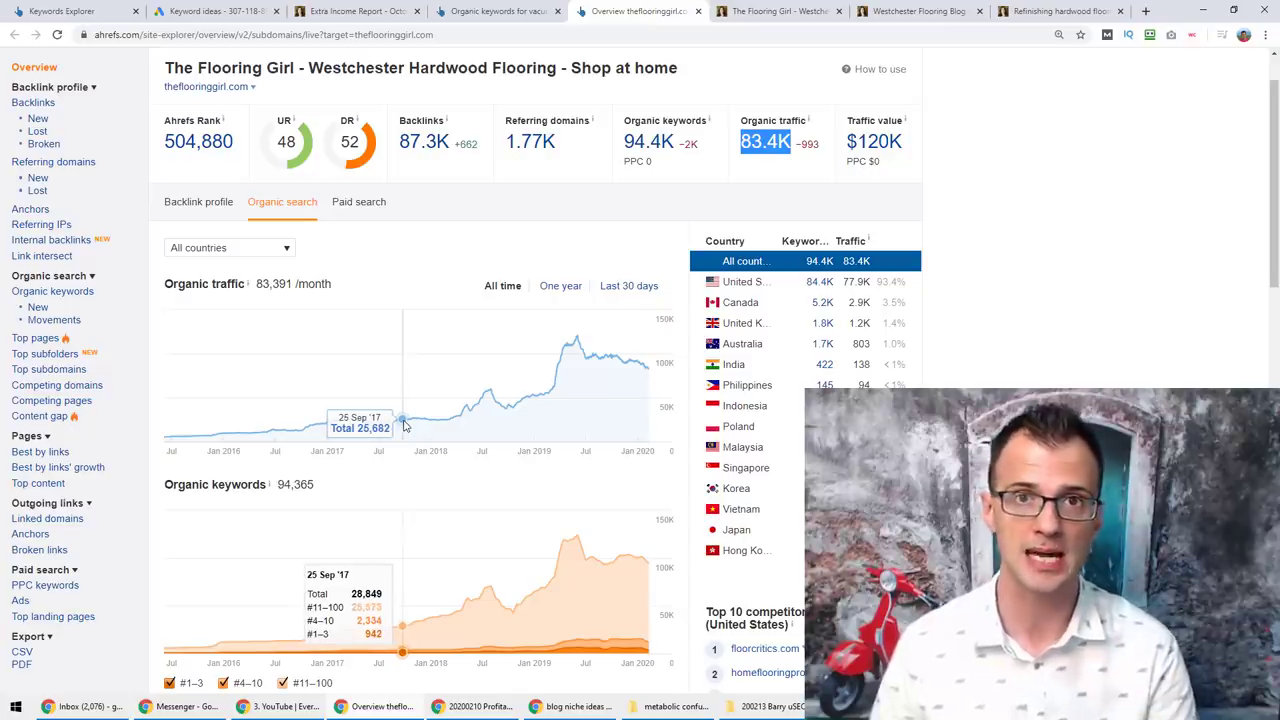
key(ctrl+3)
drag(475, 332, 450, 340)
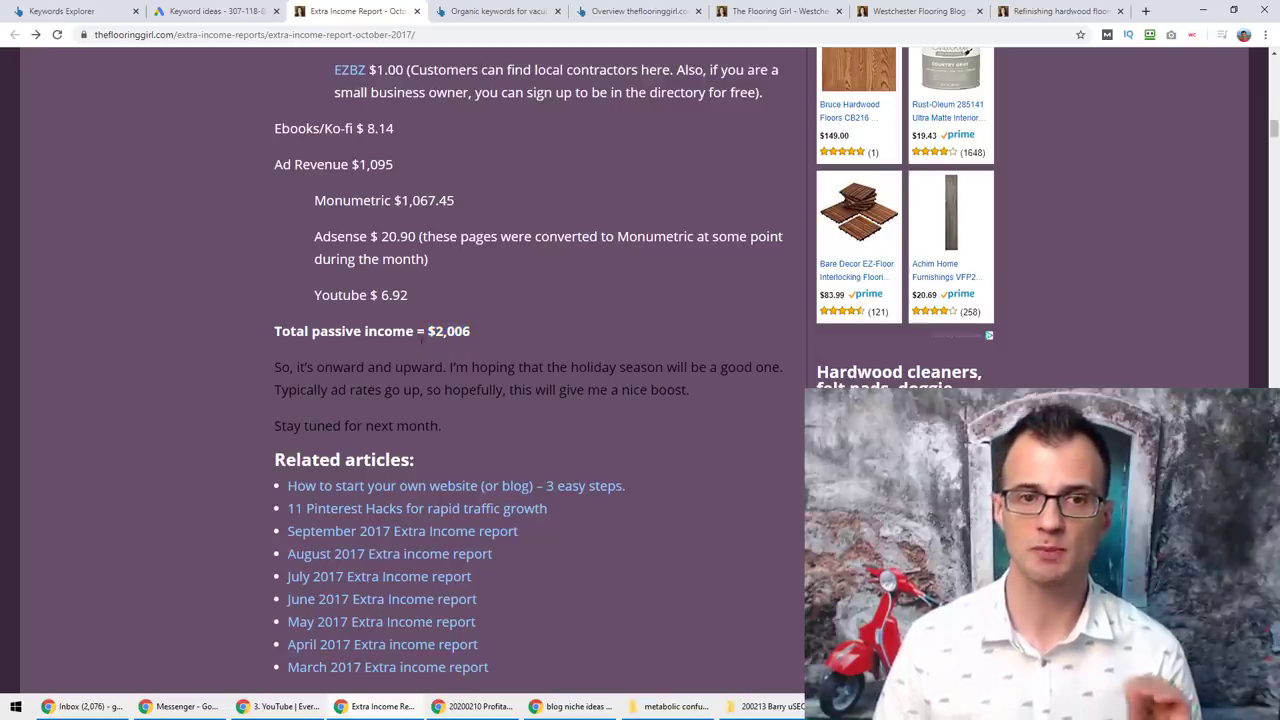
Review the $2,006 total and individual income lines of the October 2017 report, down to related articles
drag(427, 332, 470, 332)
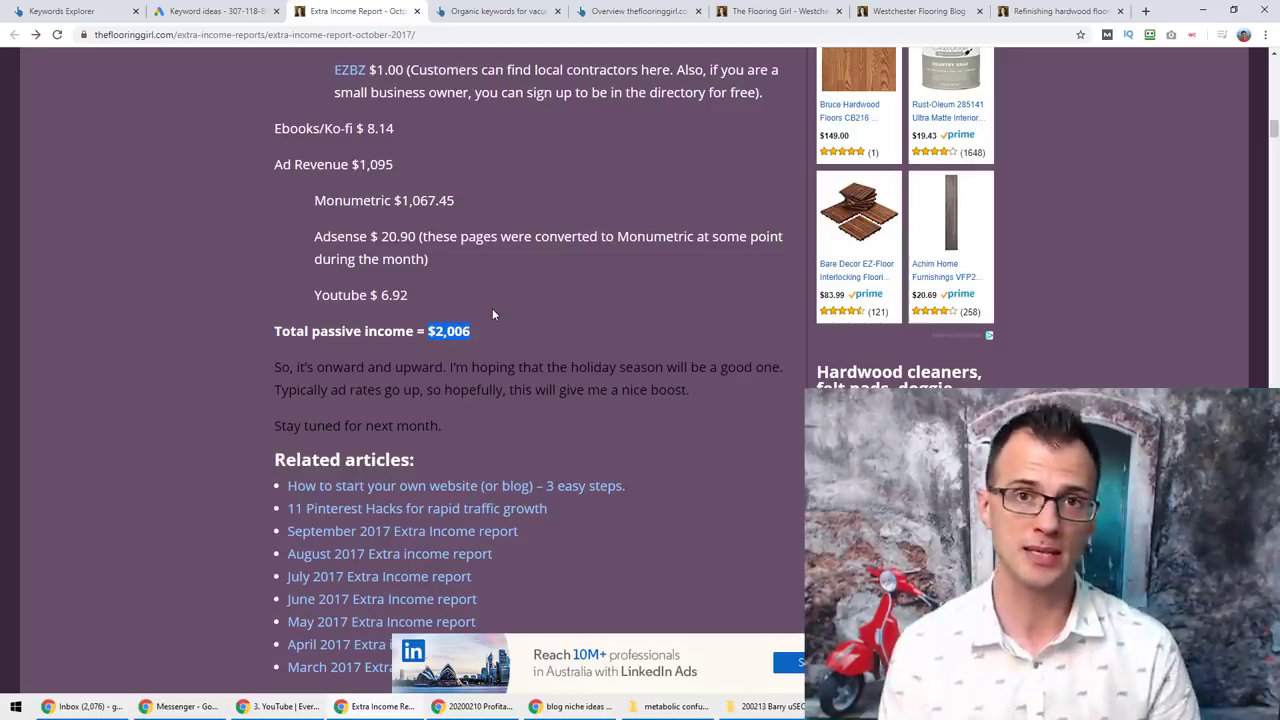
scroll(492, 308, up, 5)
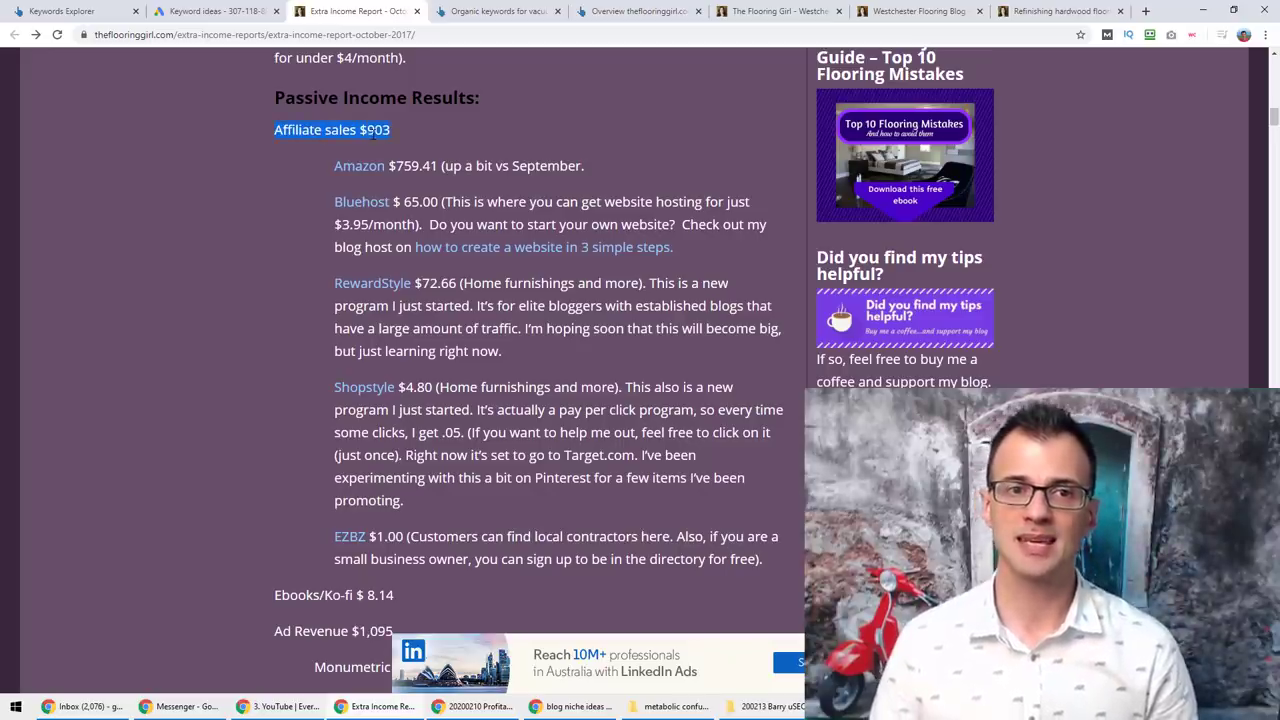
scroll(402, 176, down, 2)
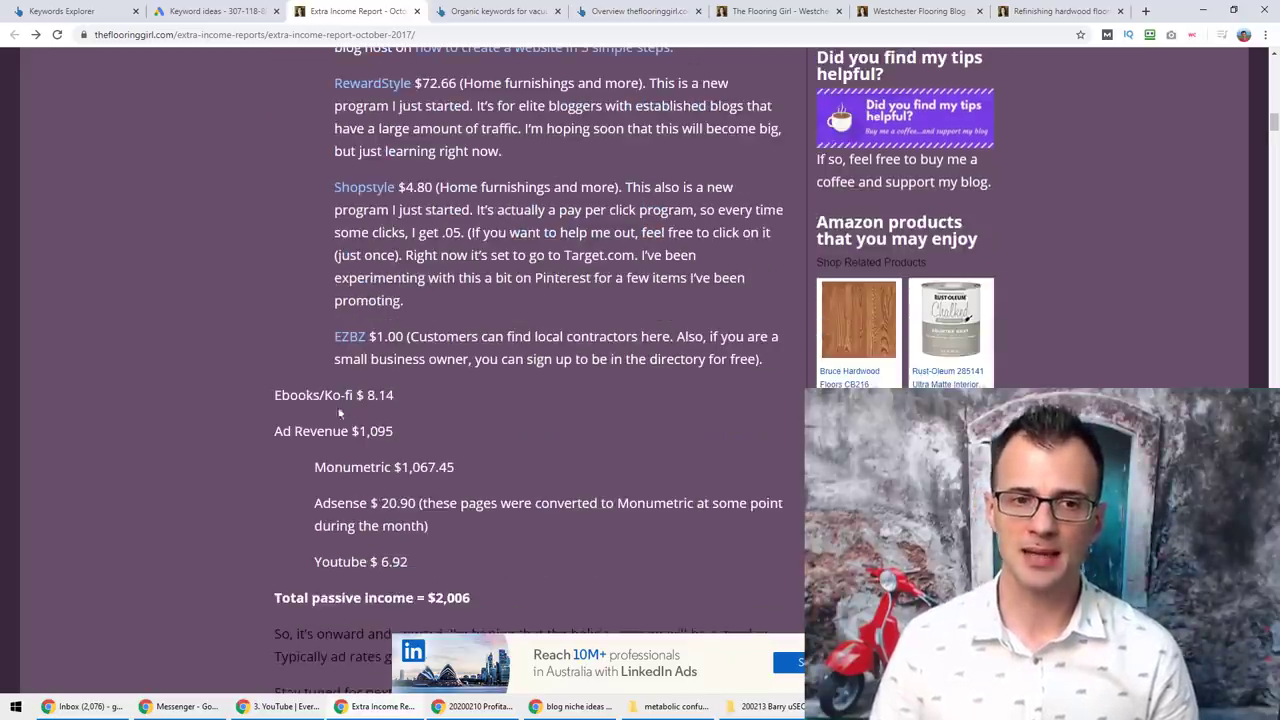
drag(364, 432, 393, 432)
scroll(283, 164, down, 3)
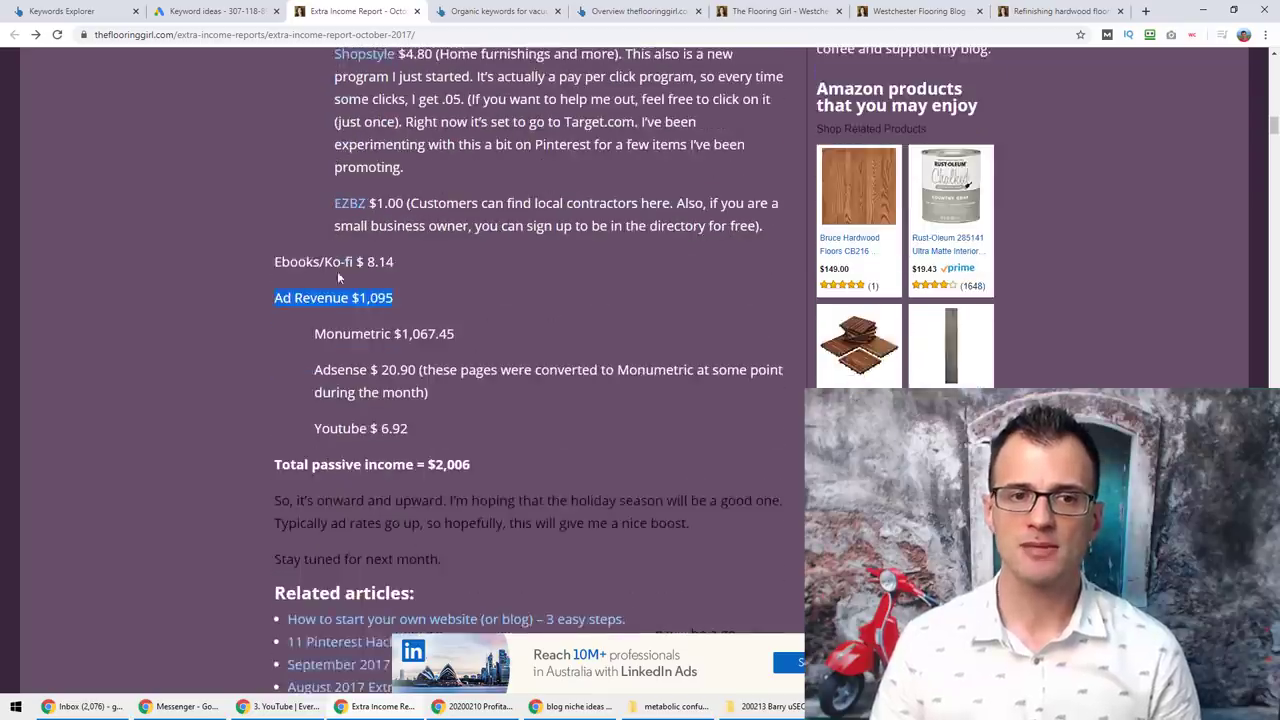
scroll(484, 215, up, 6)
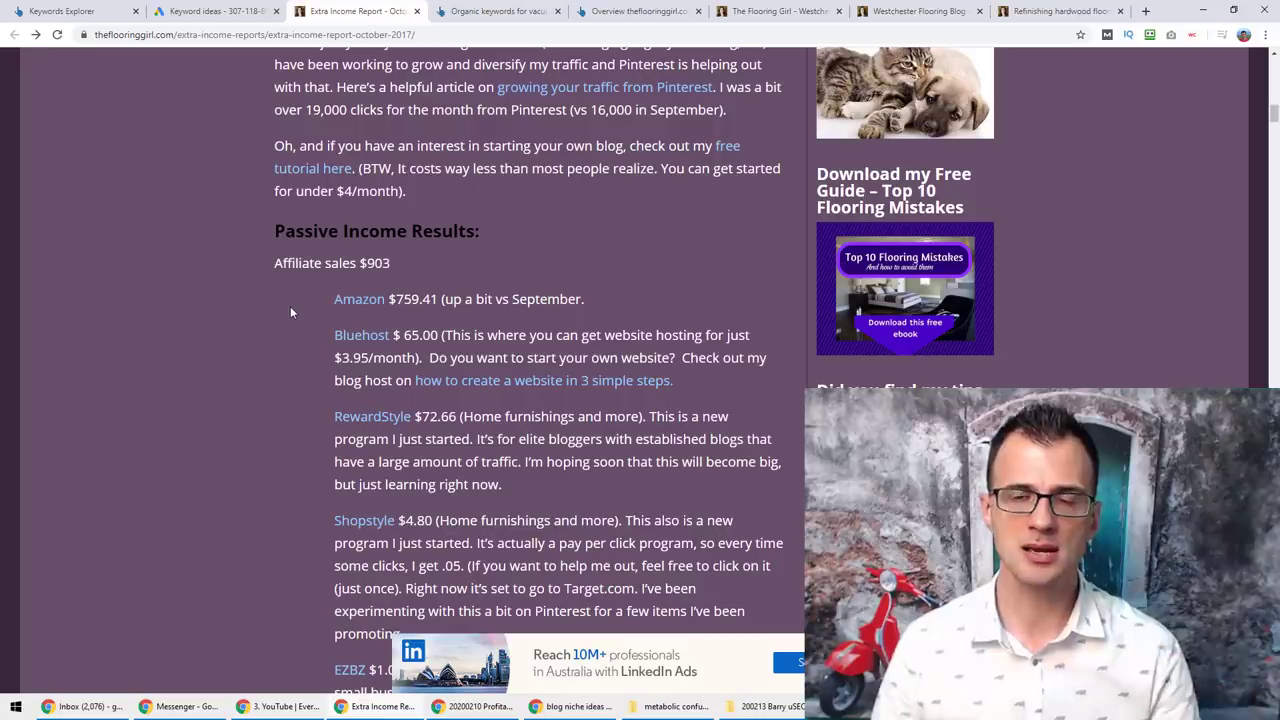
scroll(290, 310, down, 2)
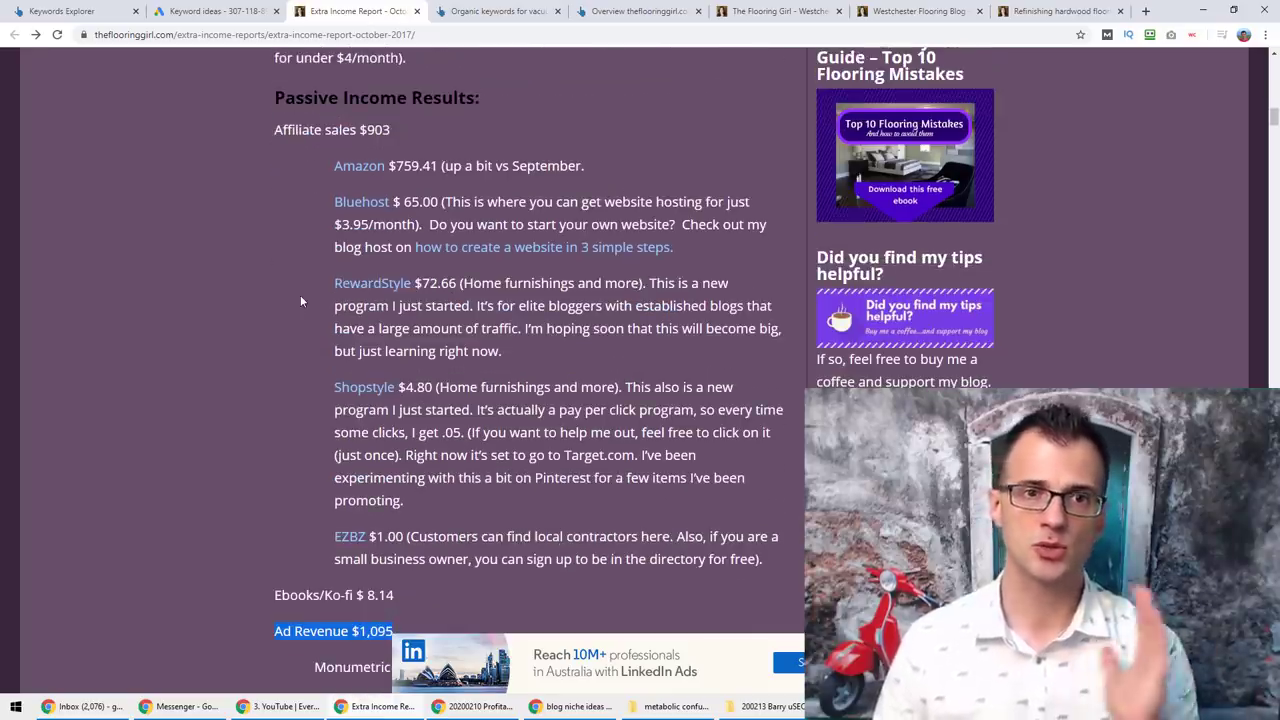
scroll(295, 290, down, 4)
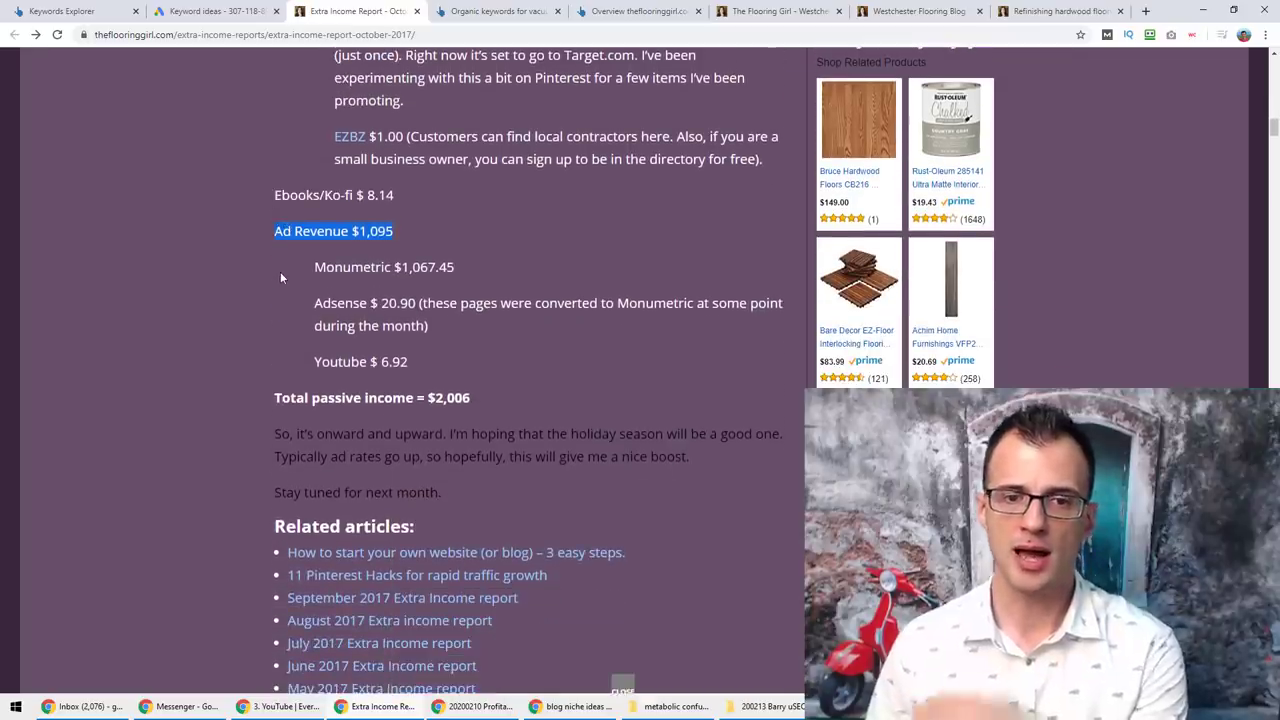
scroll(594, 424, down, 2)
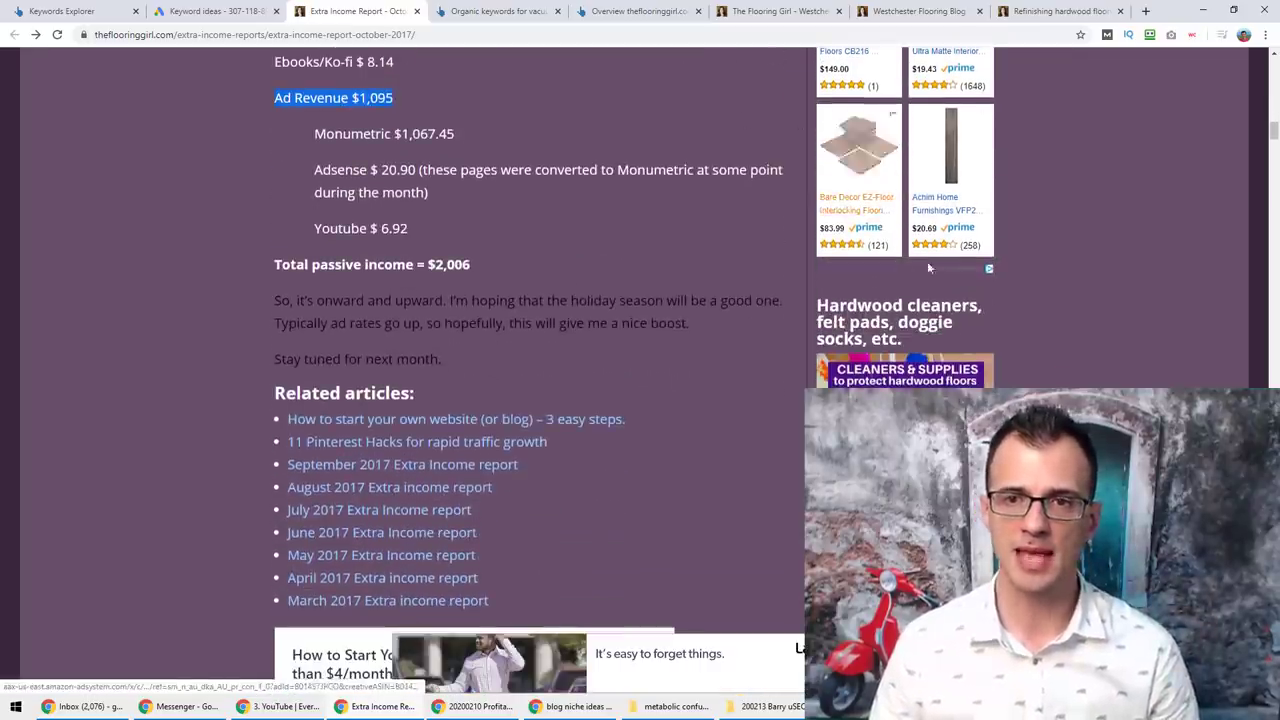
scroll(930, 300, down, 3)
scroll(878, 381, up, 3)
Scroll through the gray hardwood staining article to its recommended products box
scroll(493, 414, up, 7)
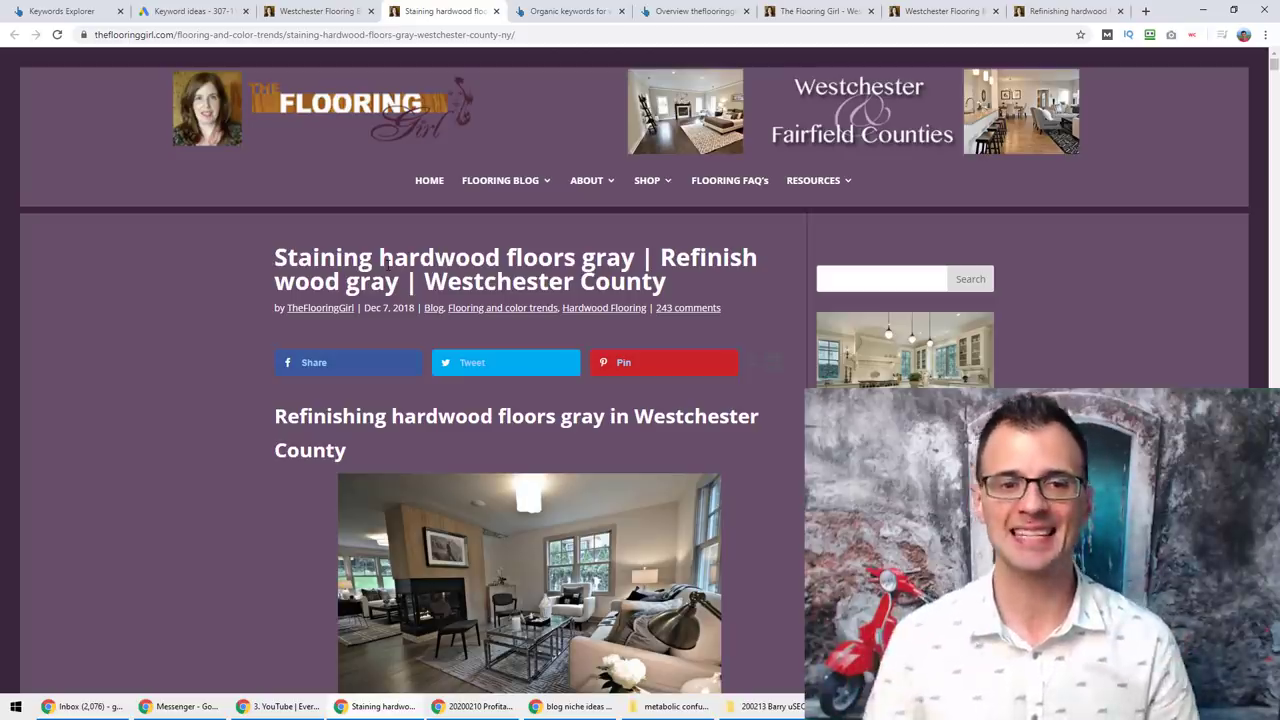
scroll(225, 318, down, 4)
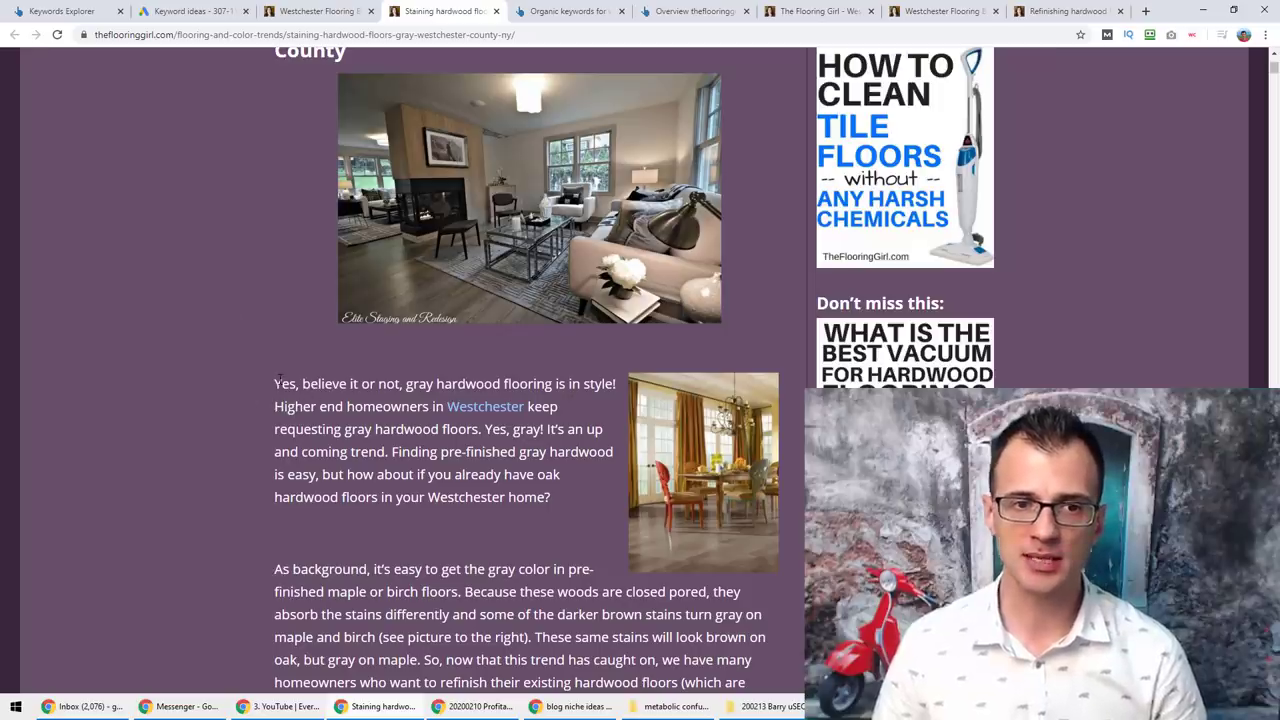
scroll(378, 407, down, 3)
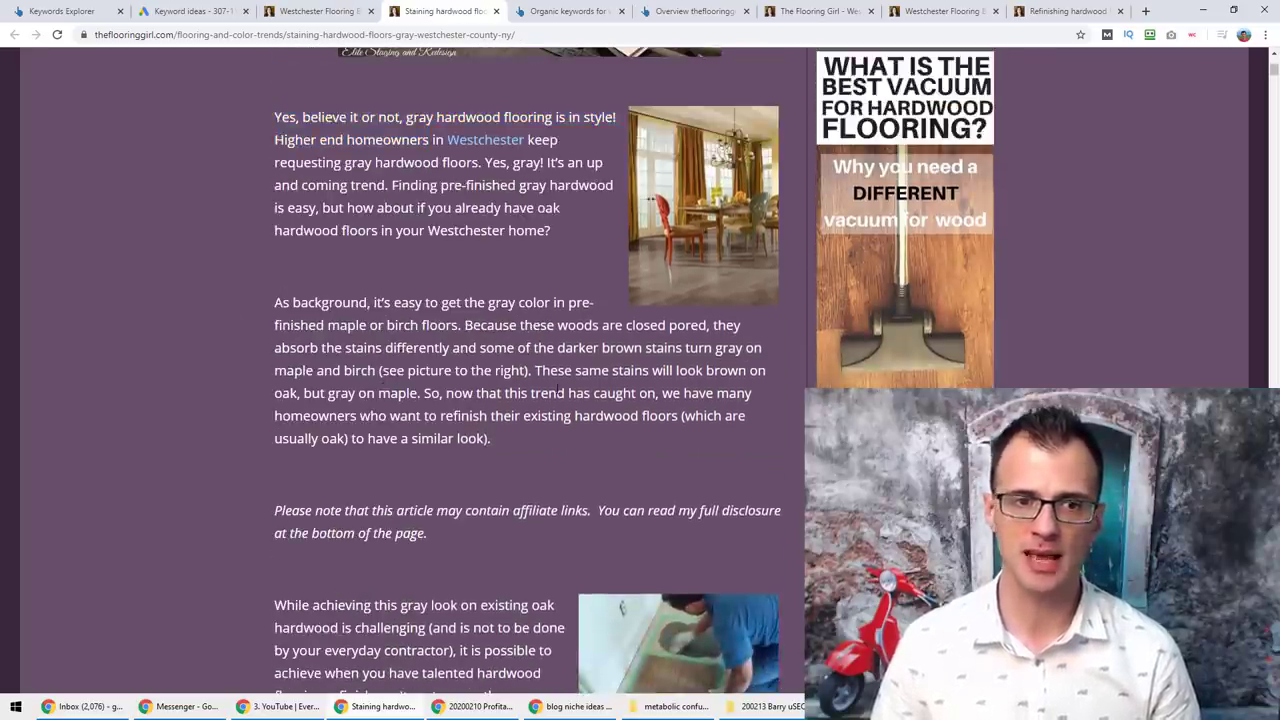
scroll(430, 283, down, 1)
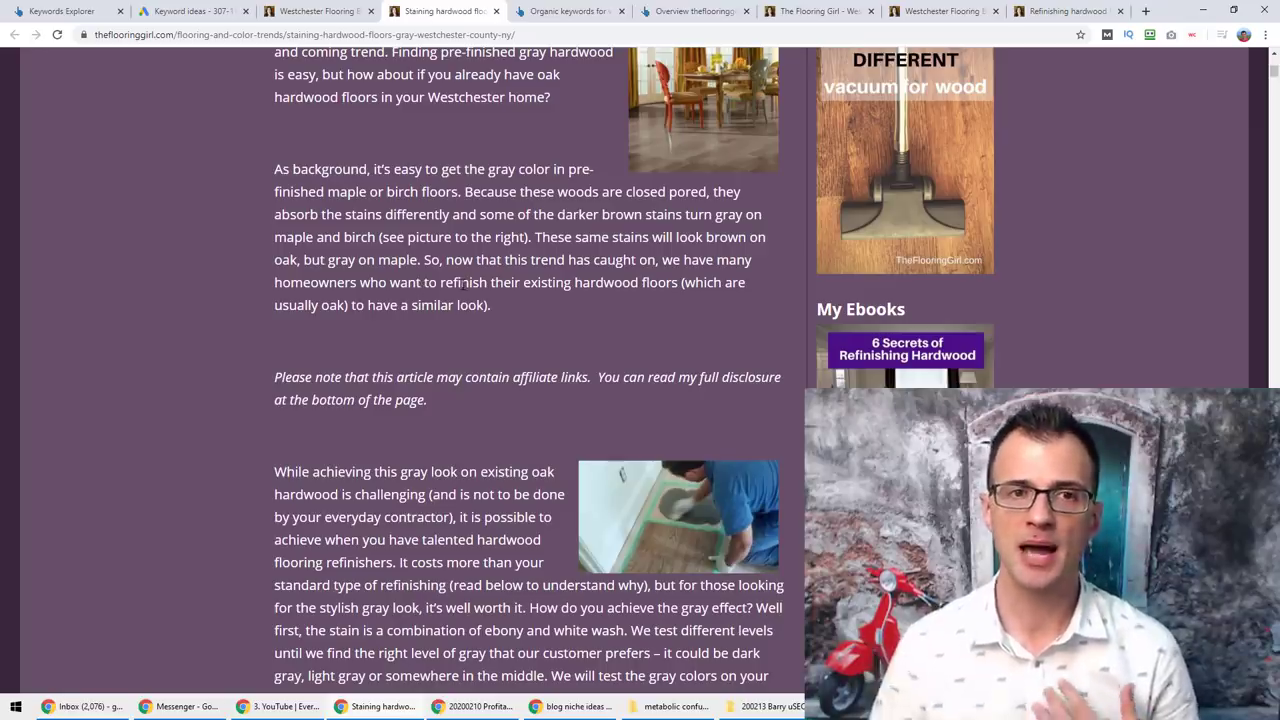
scroll(471, 283, up, 5)
scroll(325, 359, down, 5)
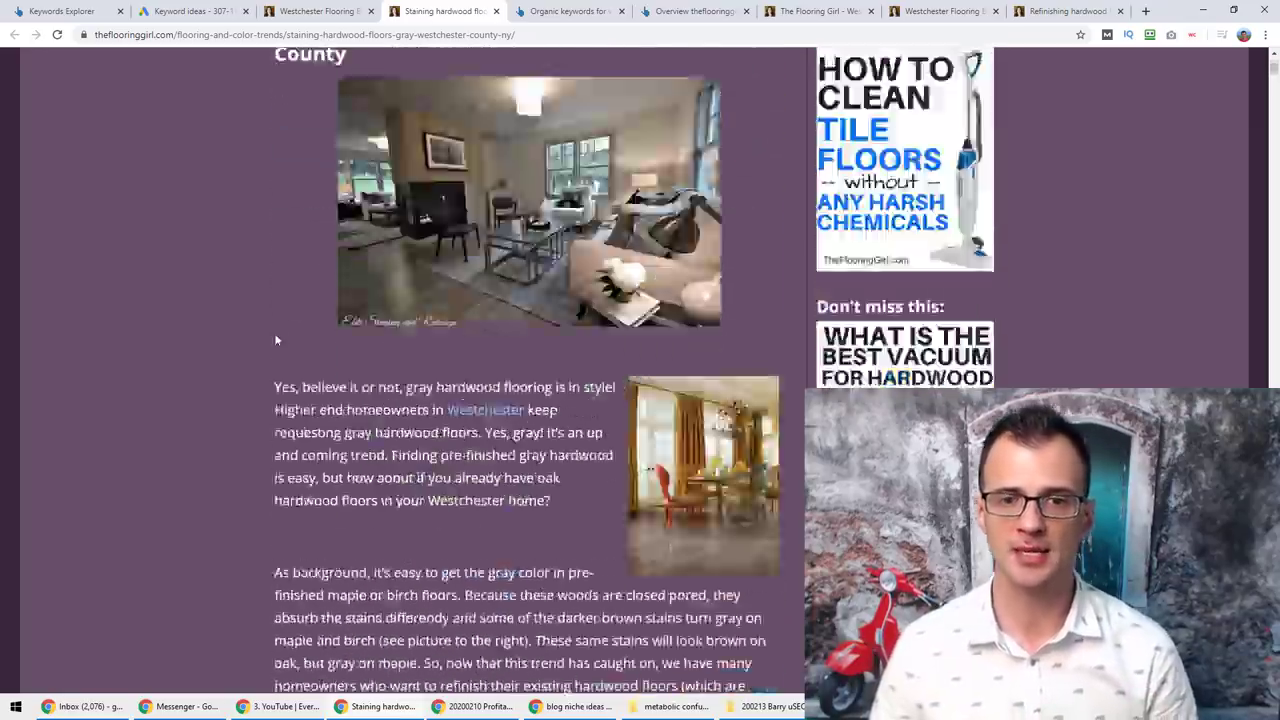
scroll(287, 353, up, 5)
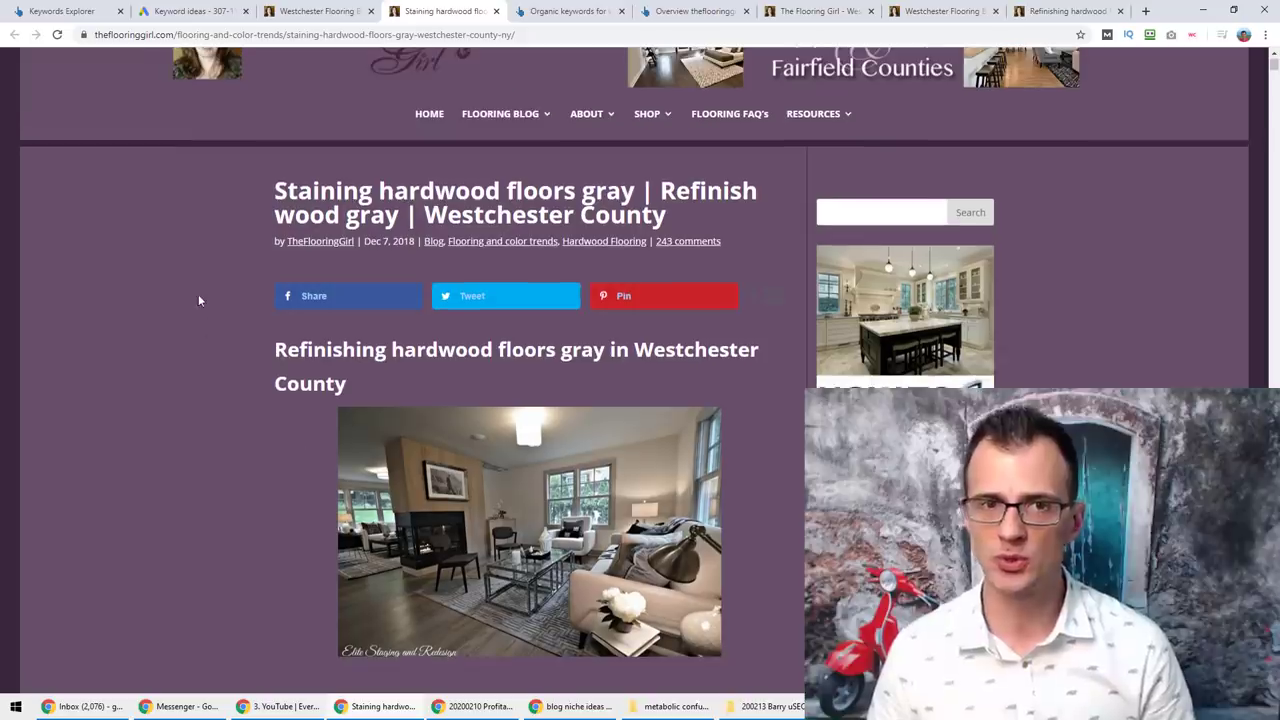
scroll(220, 380, down, 5)
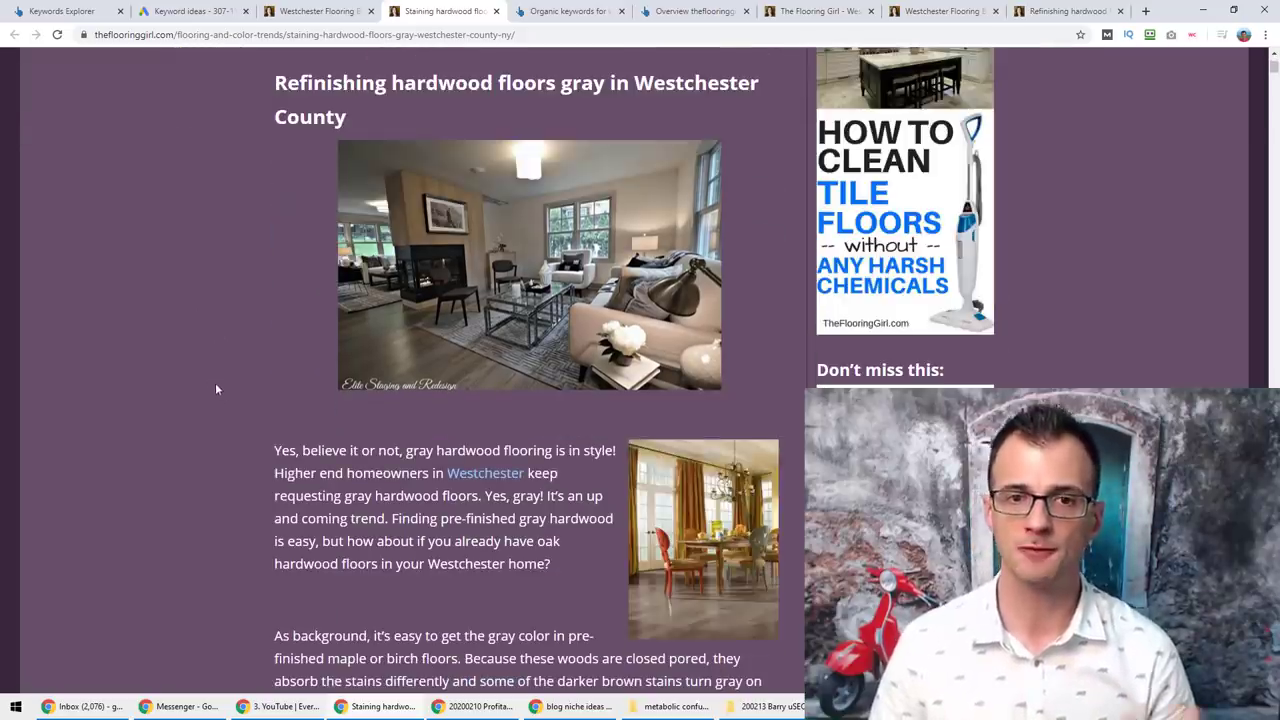
scroll(287, 447, down, 10)
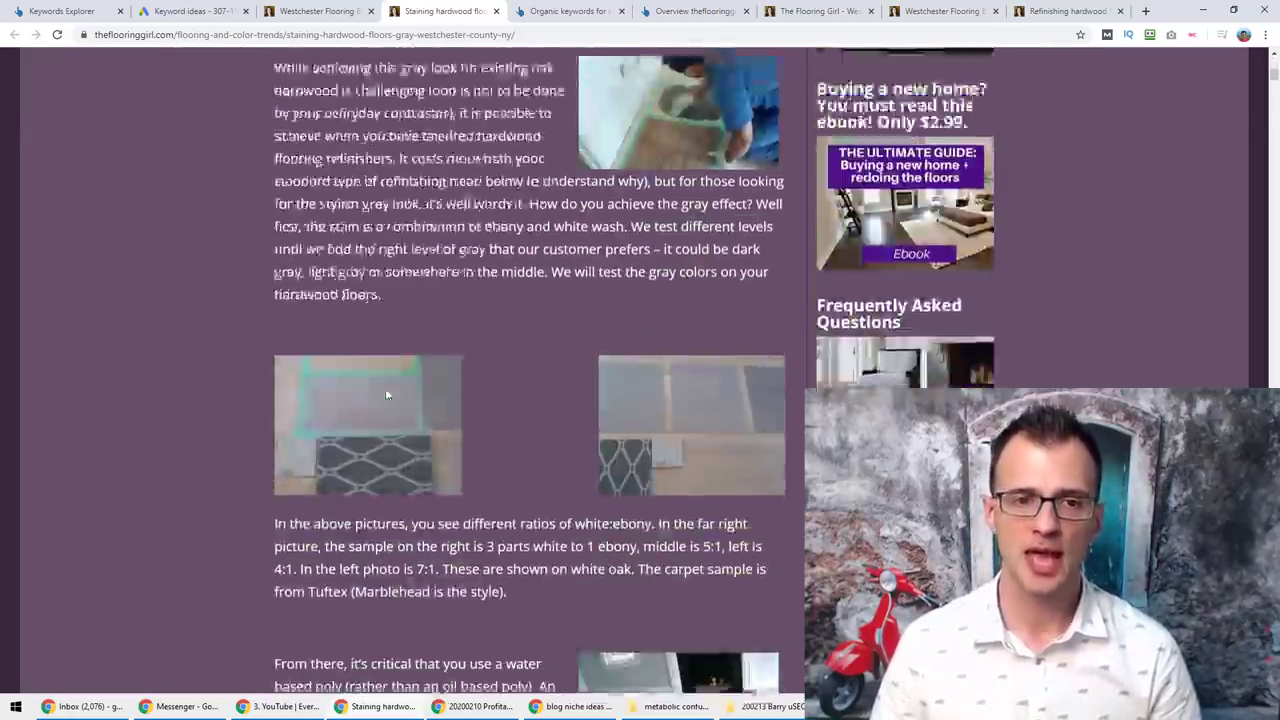
scroll(530, 370, down, 3)
scroll(530, 370, up, 12)
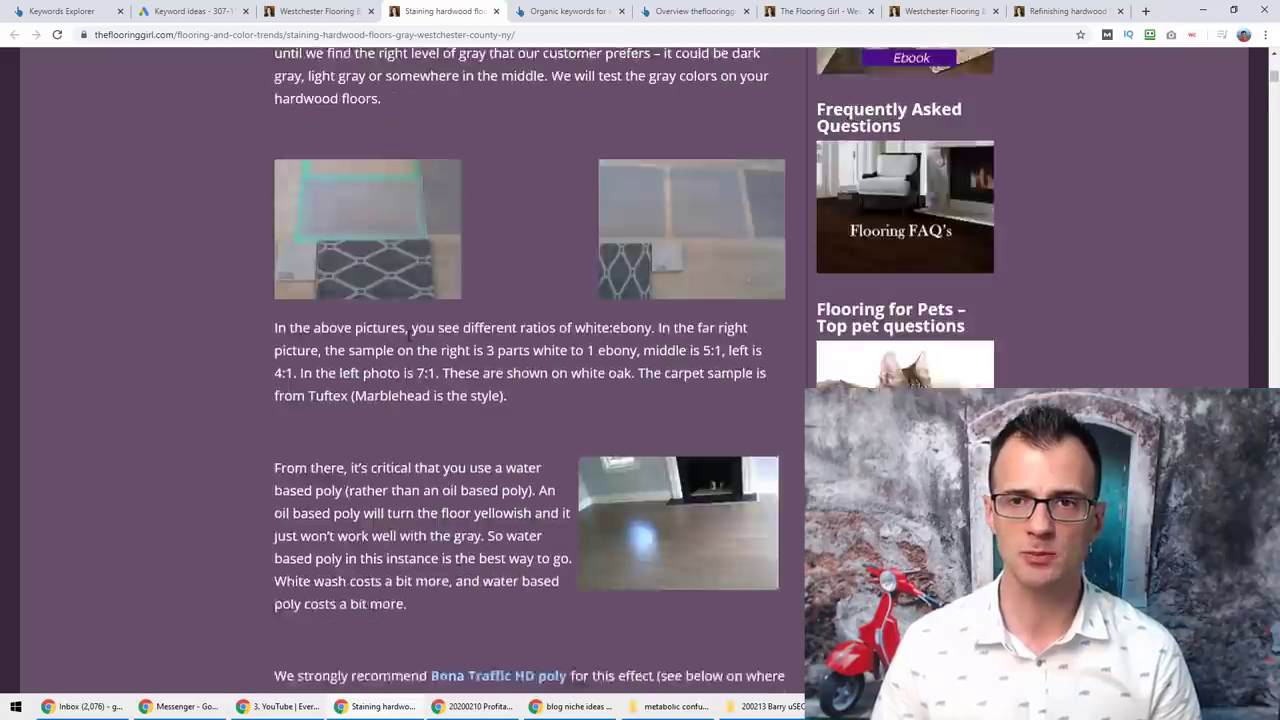
scroll(580, 298, up, 4)
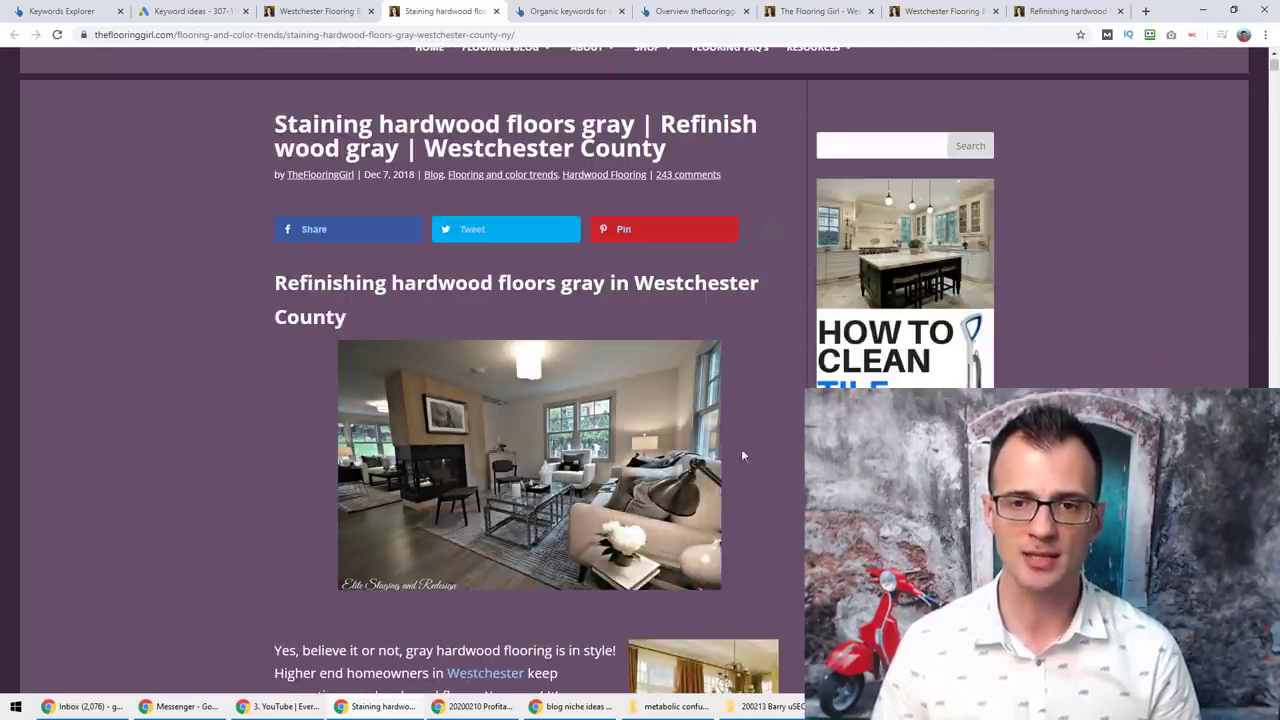
scroll(258, 485, down, 3)
scroll(258, 485, down, 12)
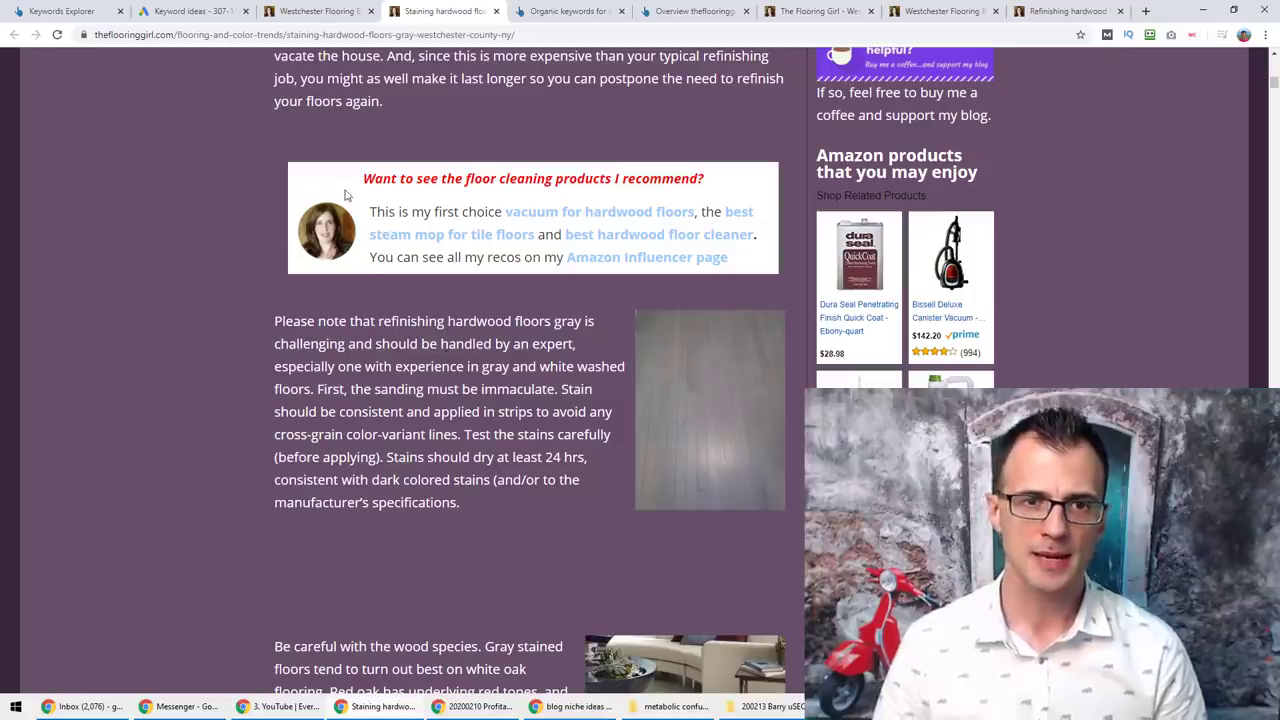
Read the floor-cleaning products box and open the hardwood vacuum link in a new tab
double_click(365, 176)
drag(365, 176, 558, 178)
click(620, 178)
drag(397, 178, 555, 179)
click(555, 179)
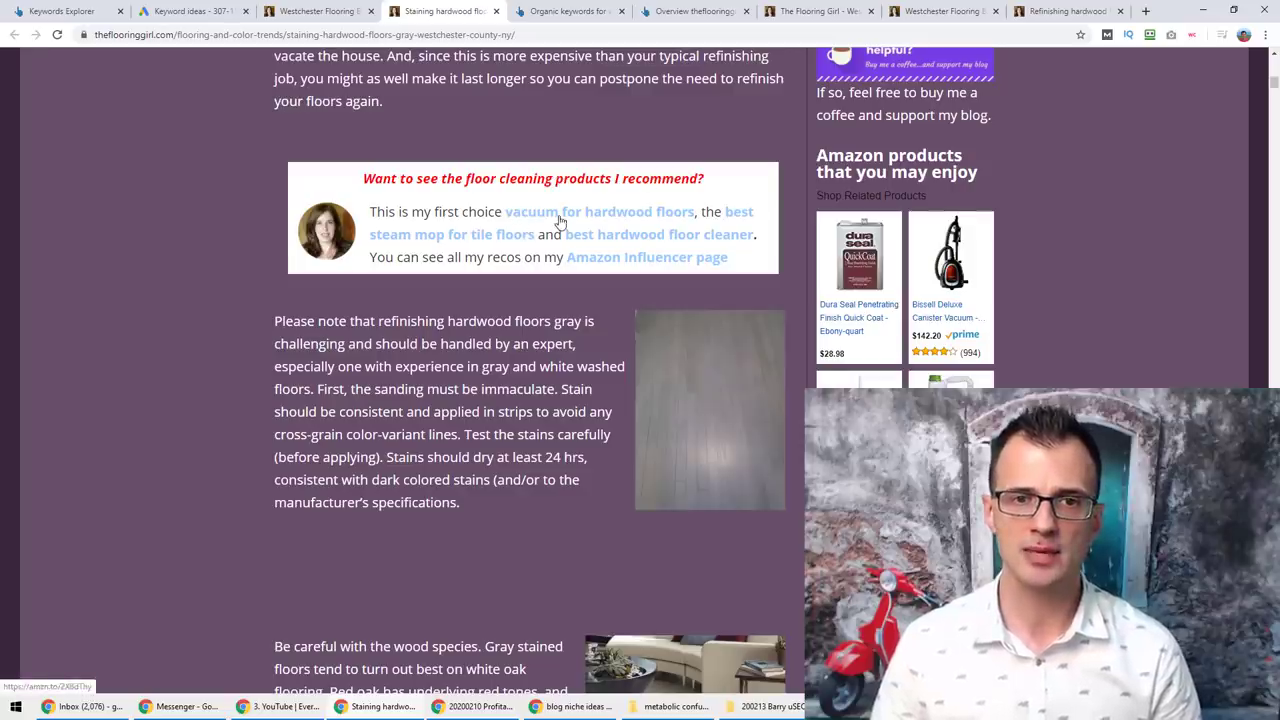
double_click(397, 211)
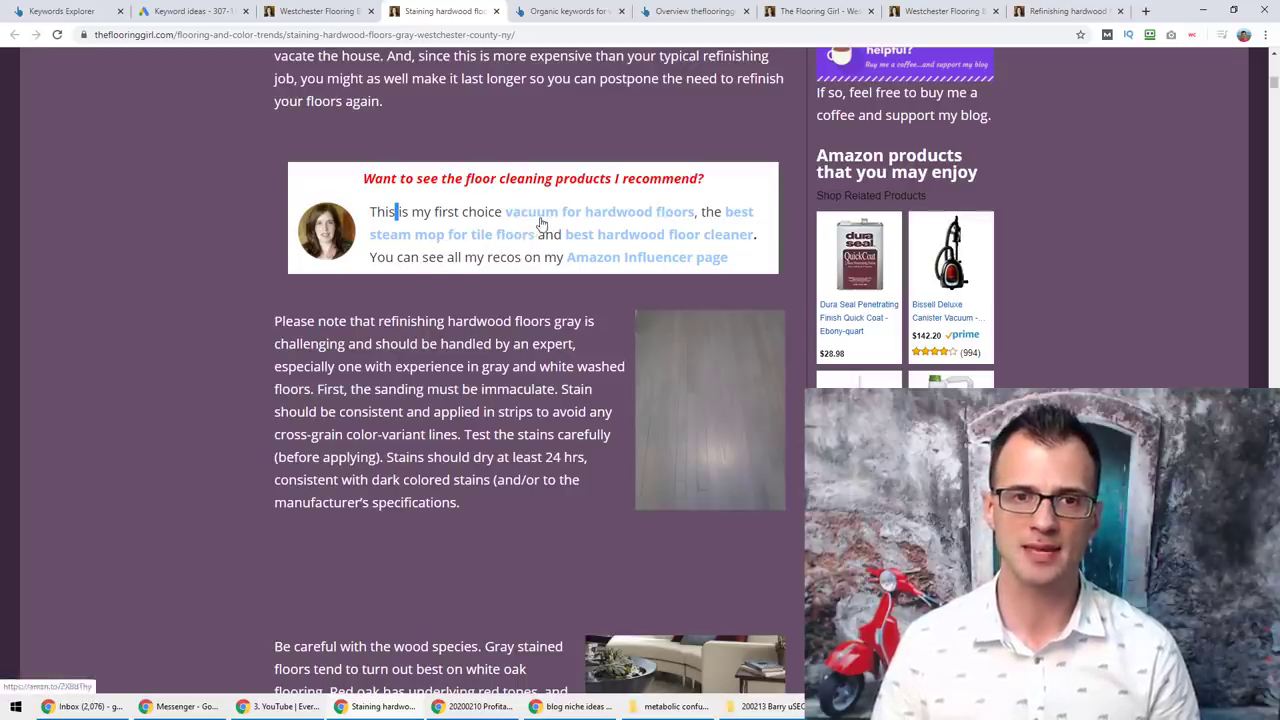
right_click(538, 214)
click(566, 226)
View the Bissell Deluxe Canister Vacuum Amazon page, then close that tab
click(545, 12)
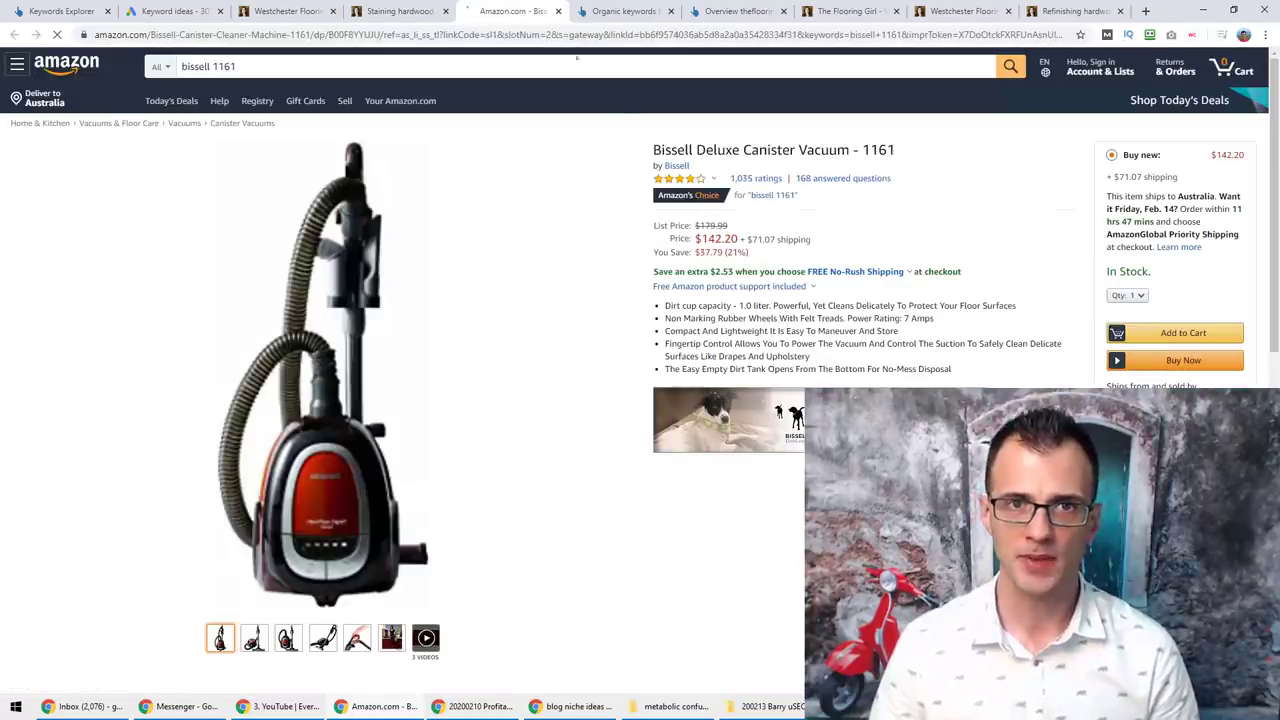
click(558, 11)
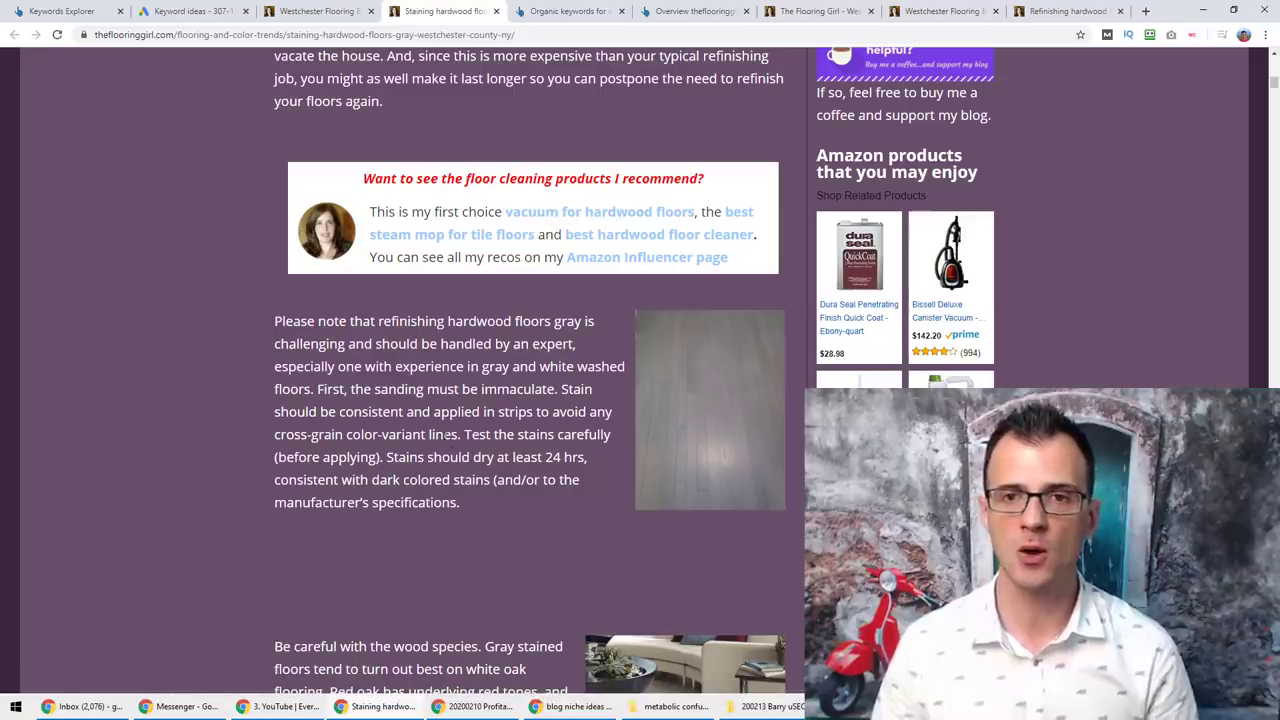
Scroll the gray staining article down to its related refinishing articles list
scroll(450, 472, down, 3)
scroll(330, 78, down, 4)
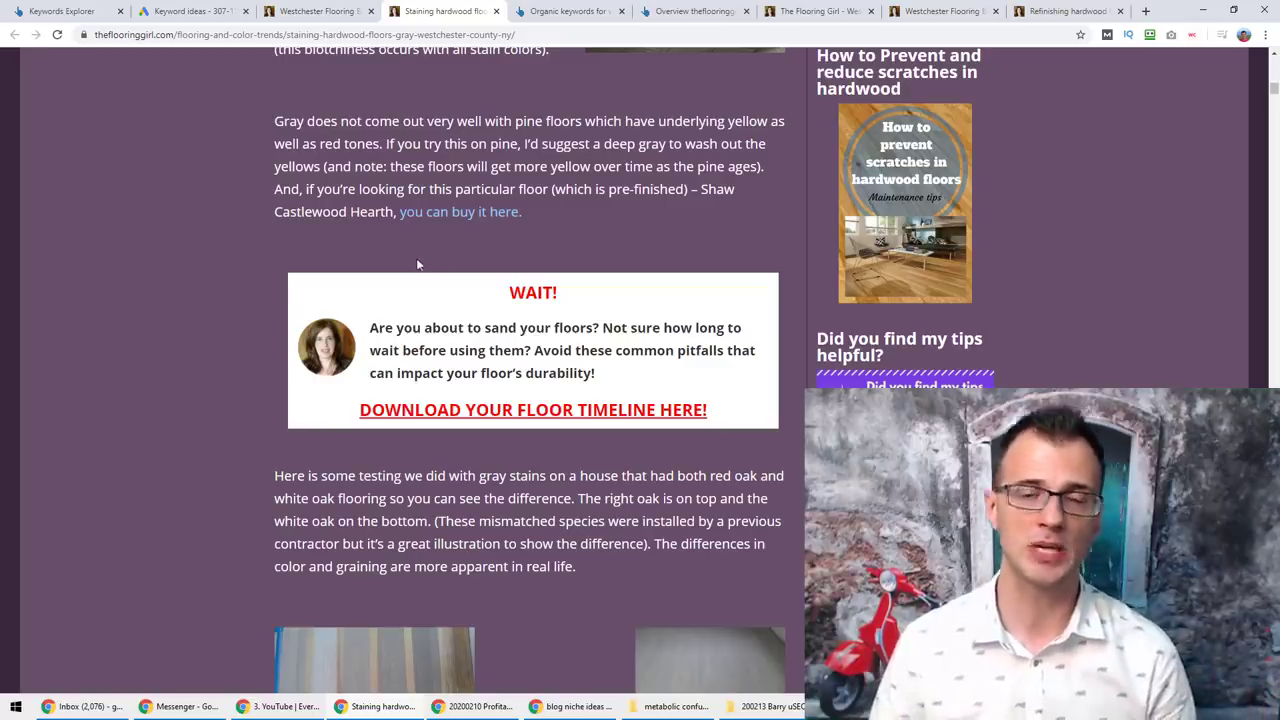
scroll(418, 264, down, 1)
scroll(400, 264, down, 20)
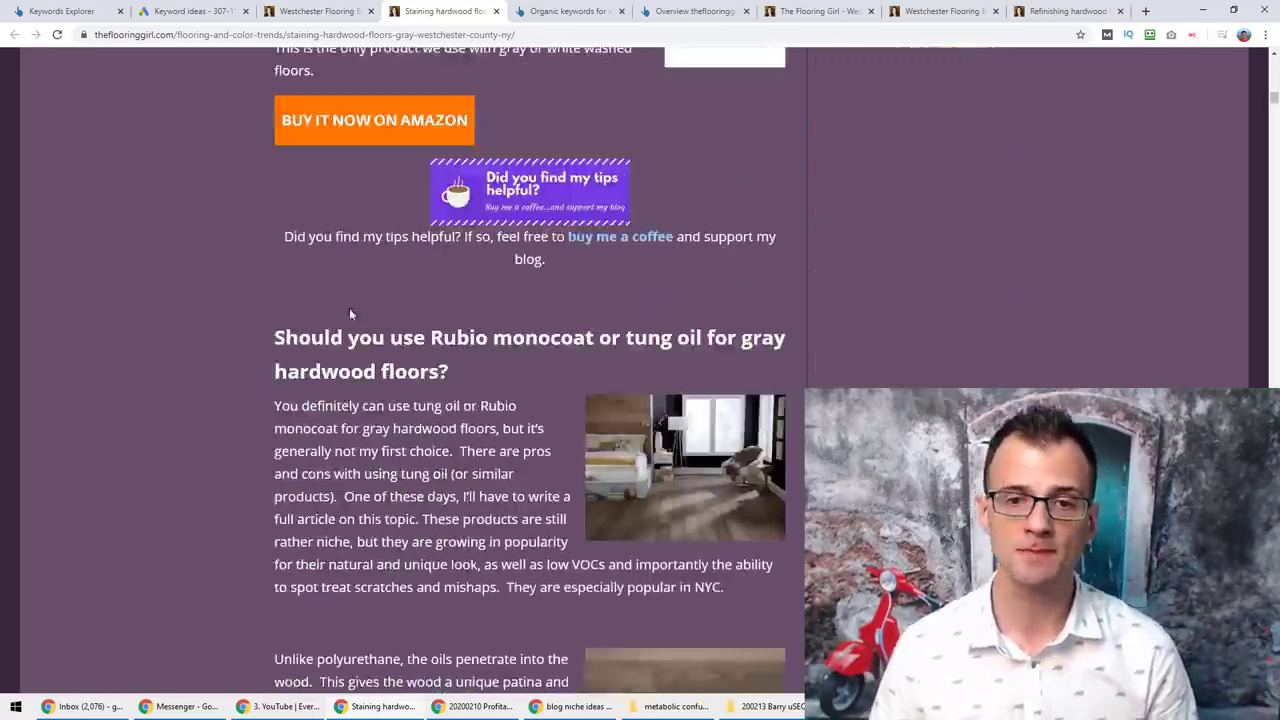
scroll(318, 321, down, 5)
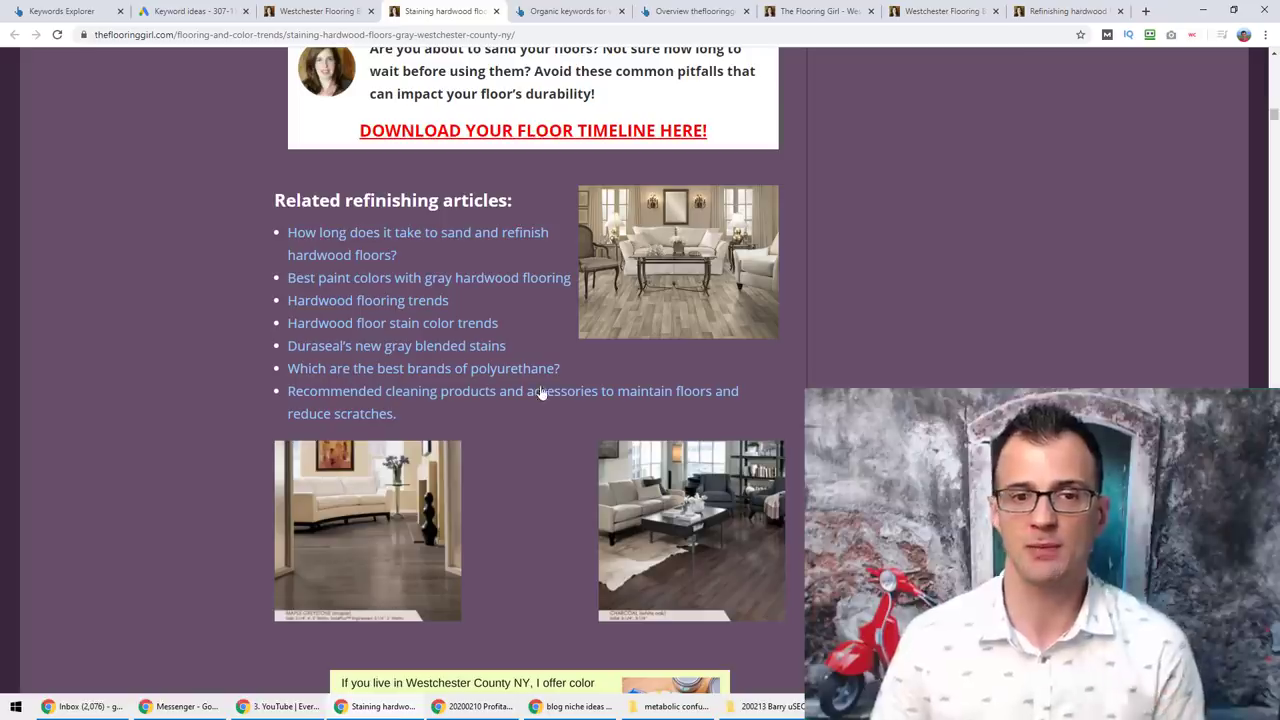
scroll(551, 467, down, 14)
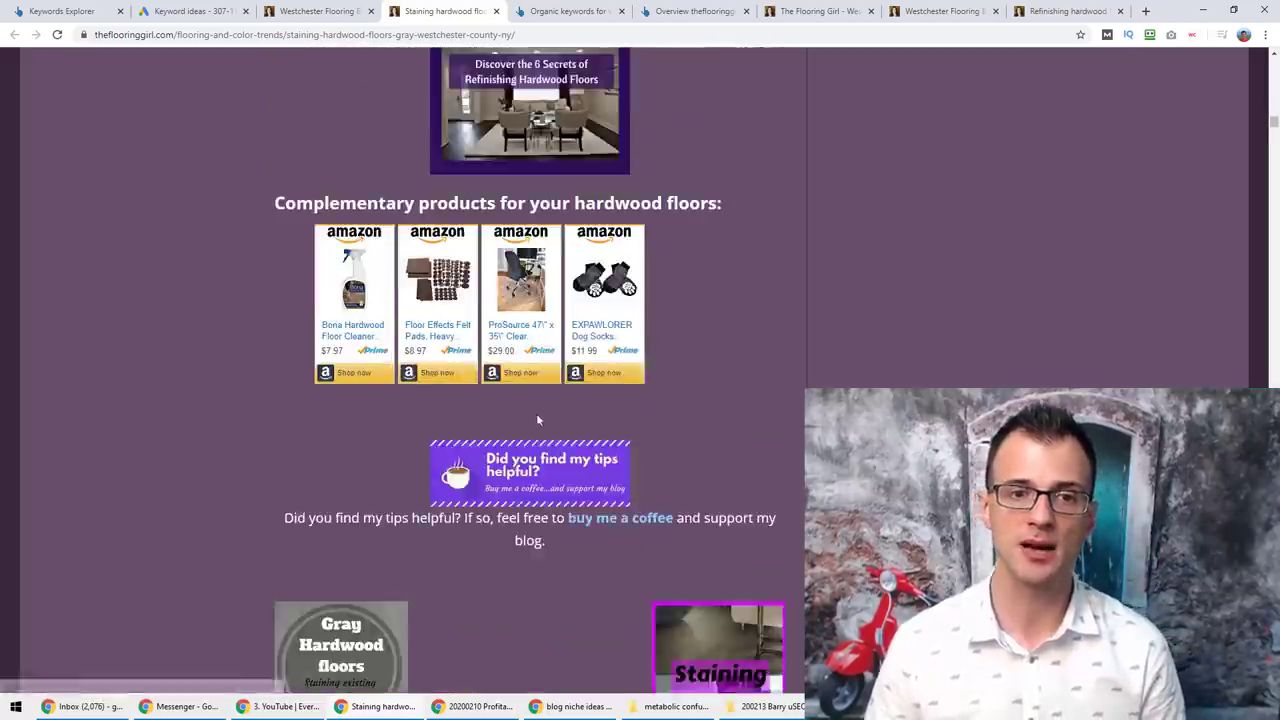
scroll(623, 380, up, 5)
scroll(603, 425, up, 6)
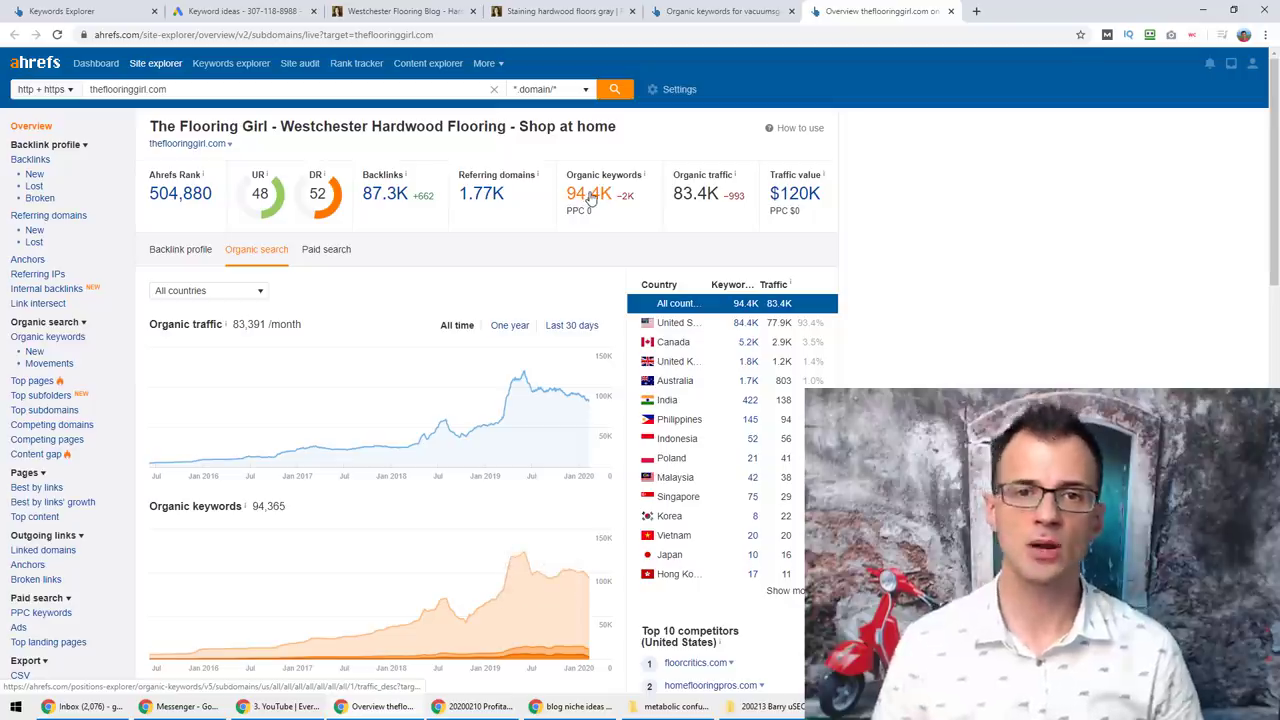
Open the 94.4K organic keywords report and enter 7 as the maximum keyword difficulty
click(590, 196)
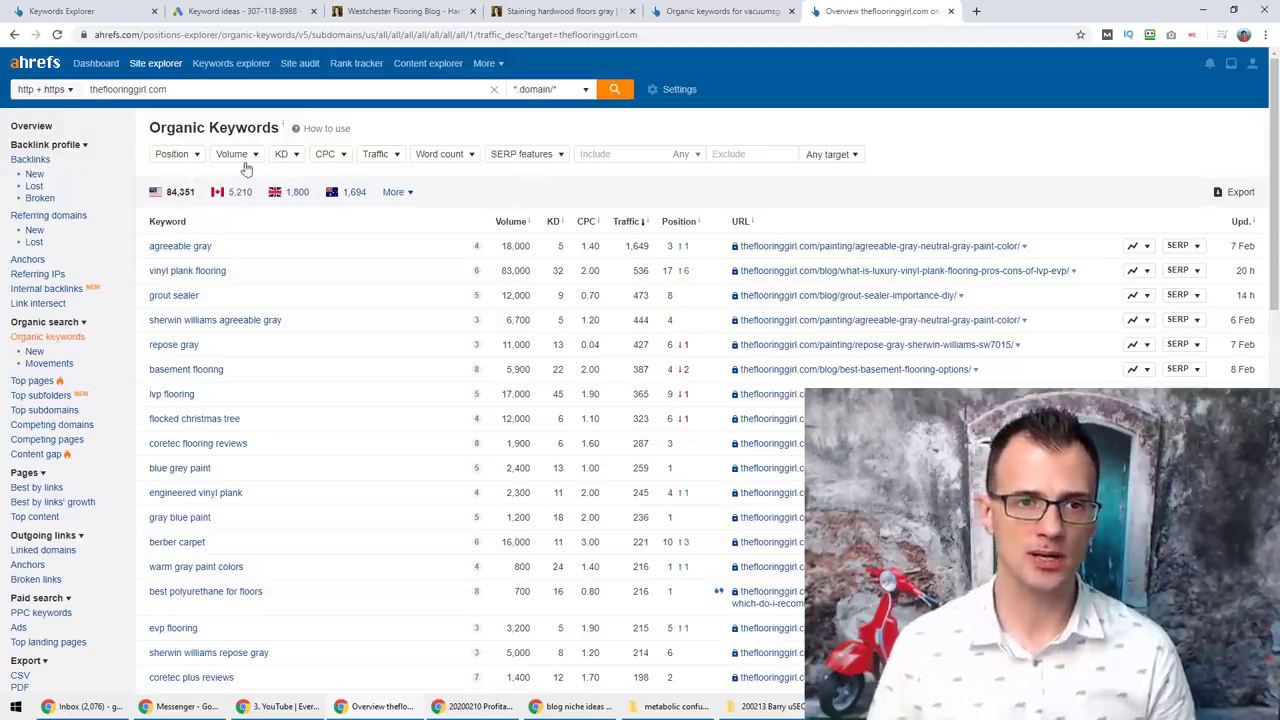
click(298, 158)
click(324, 205)
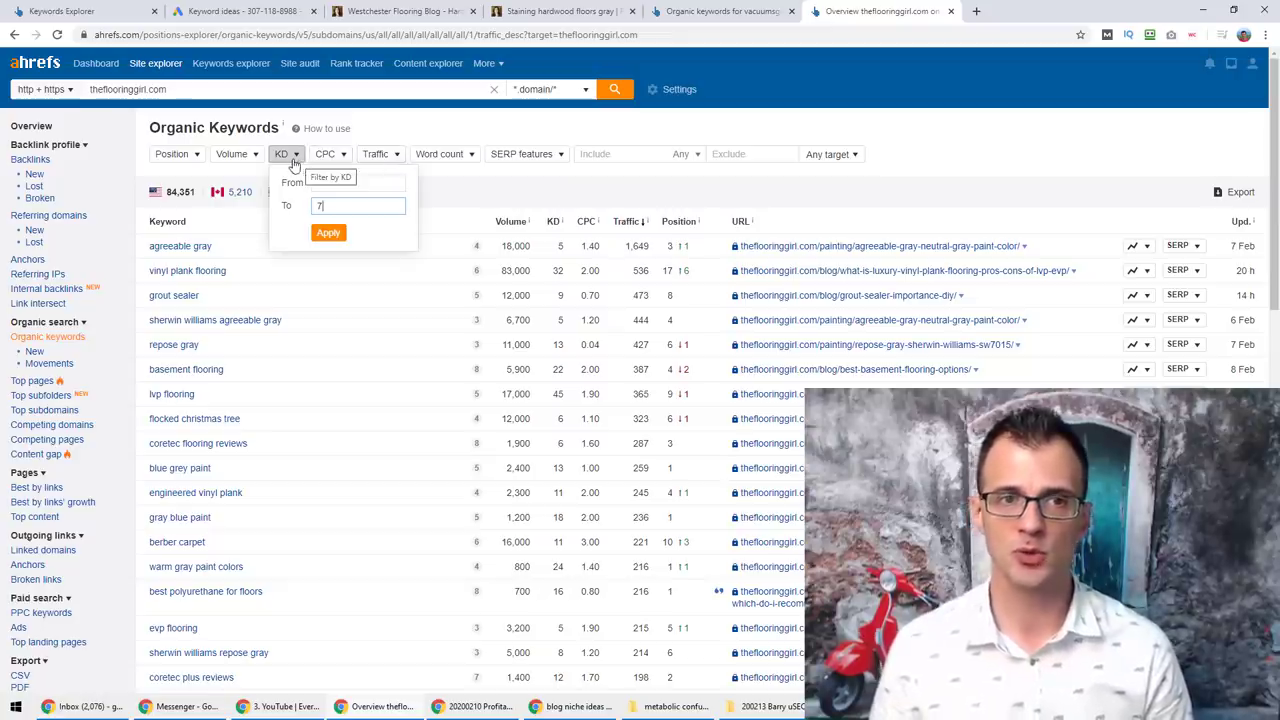
Apply the keyword difficulty maximum of 7 and browse the filtered keywords
click(328, 232)
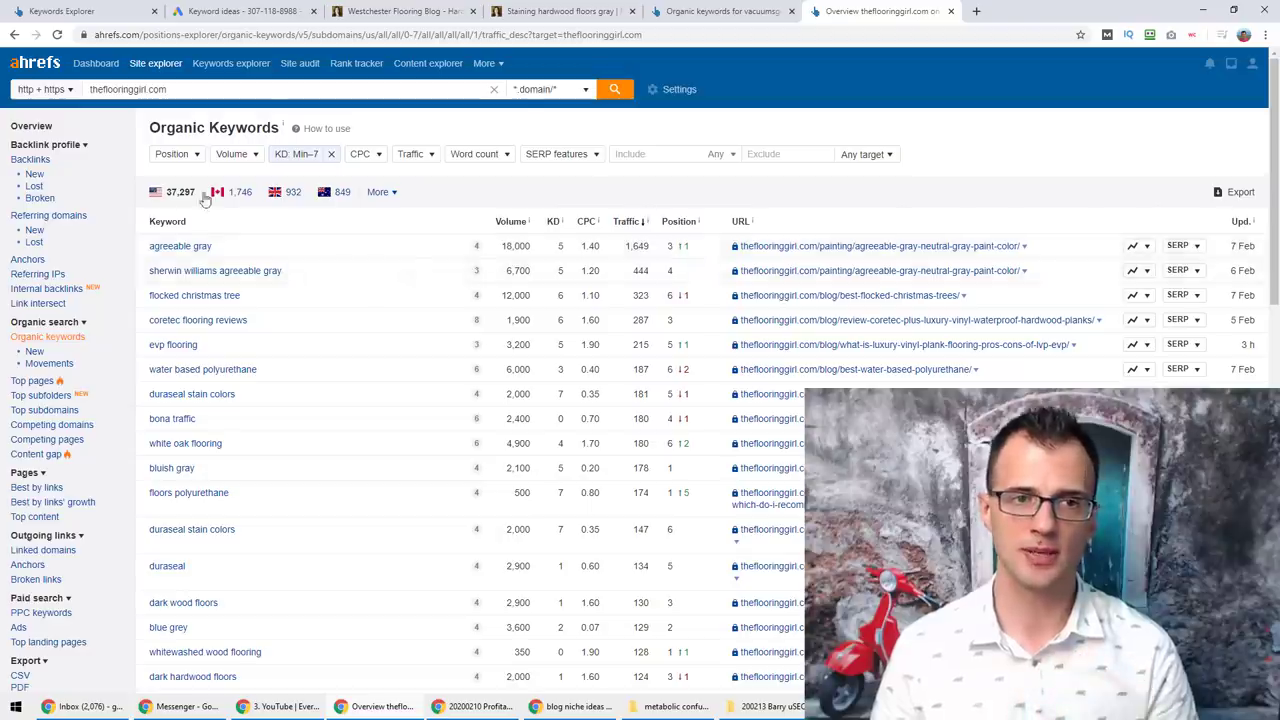
scroll(370, 262, down, 2)
scroll(363, 290, down, 2)
scroll(385, 296, up, 4)
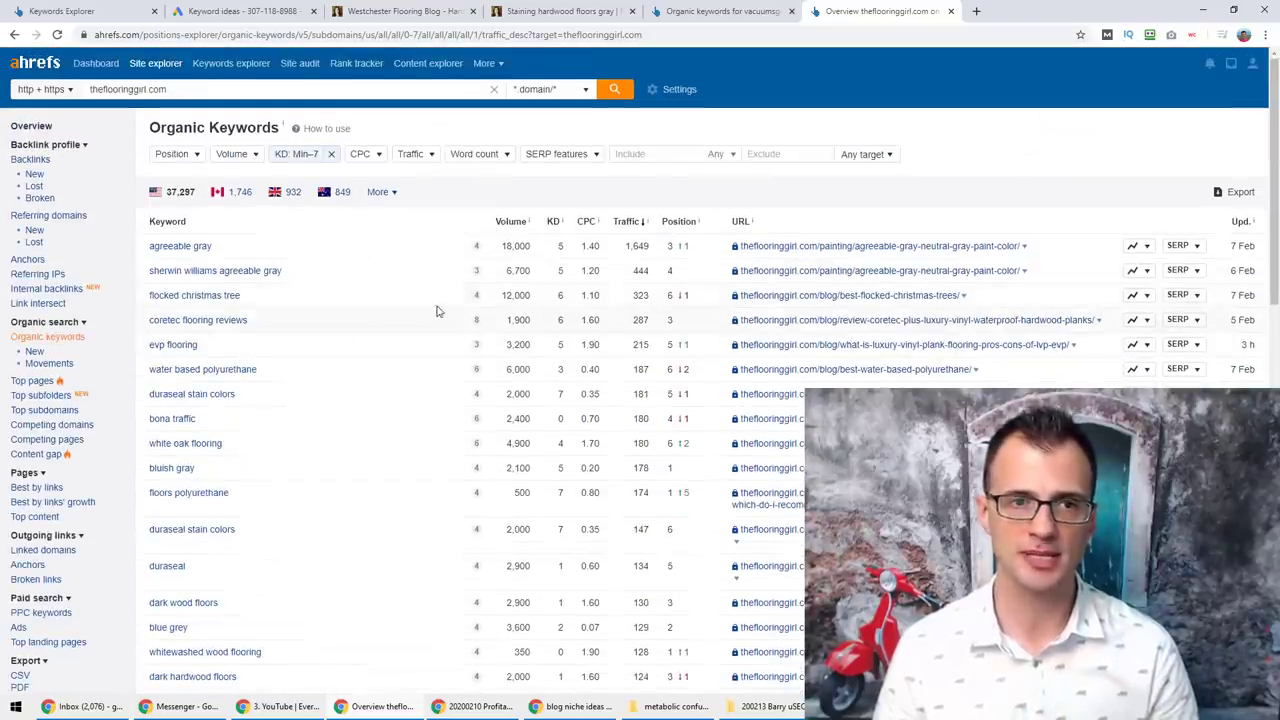
Narrow the KD filter to a maximum of 1, leaving 14,356 keywords
click(305, 160)
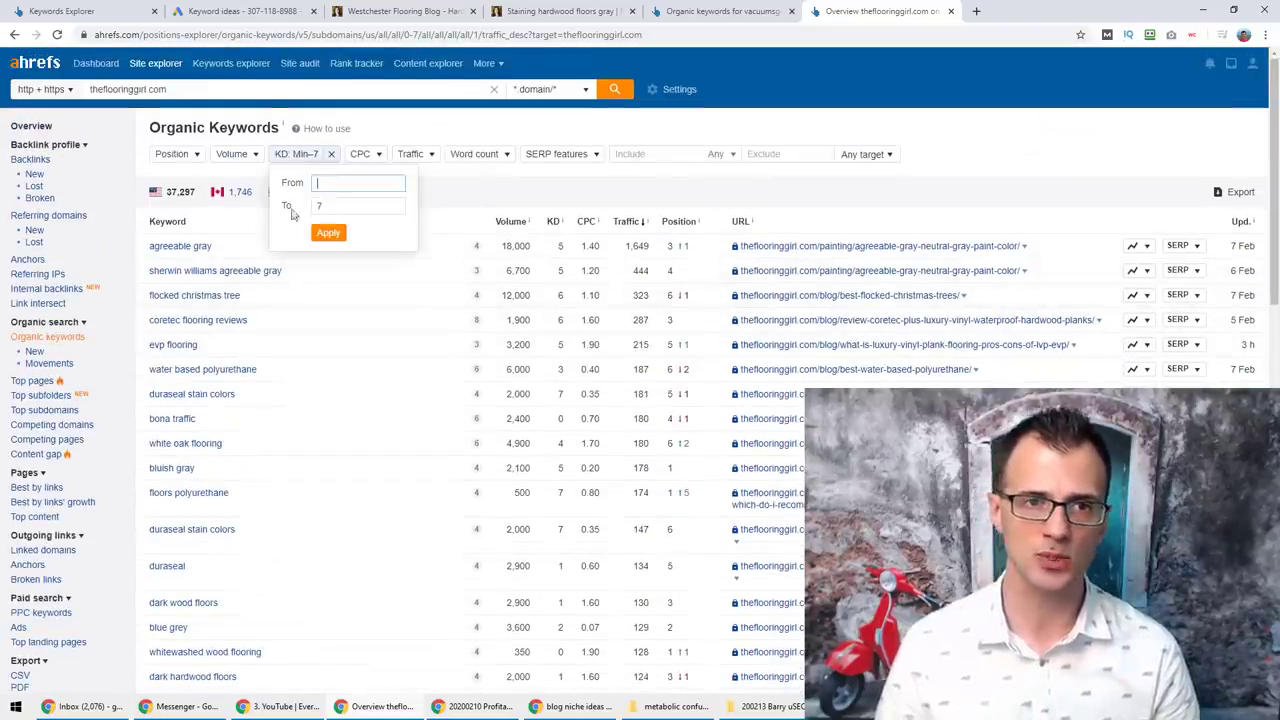
click(300, 158)
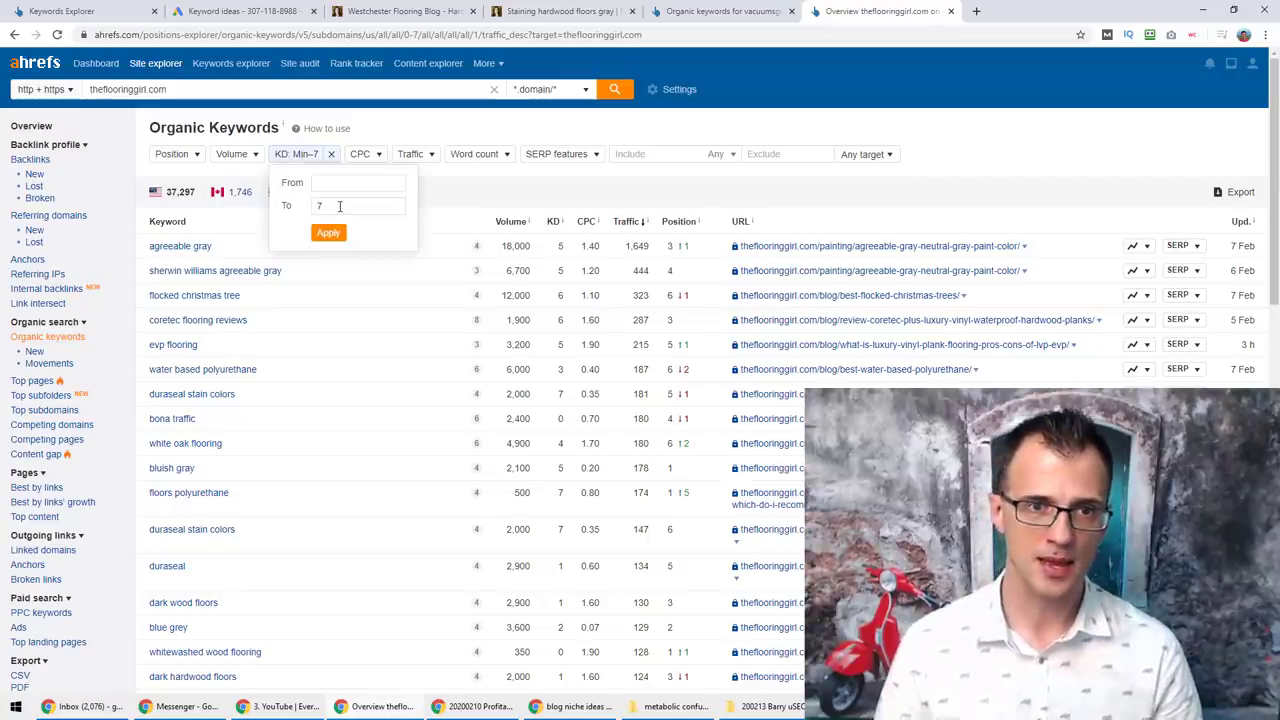
click(340, 206)
click(328, 232)
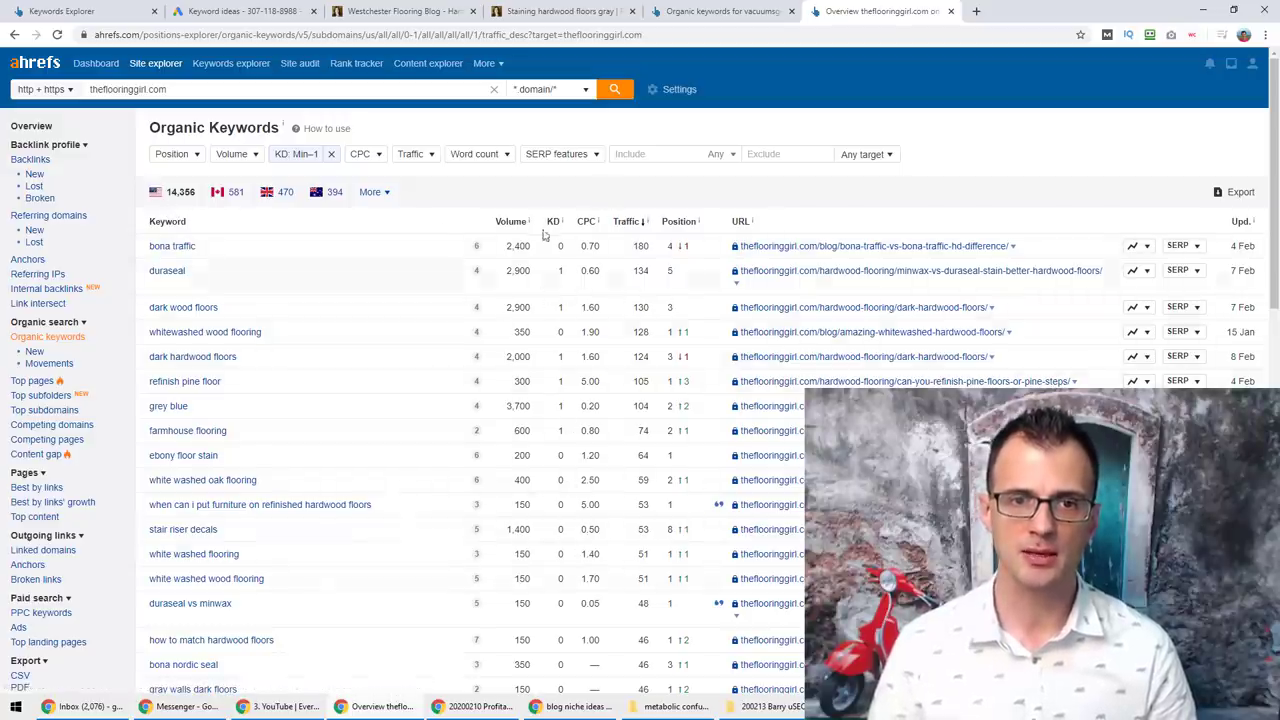
Browse the organic keywords with difficulty up to 5, led by 'agreeable gray'
scroll(560, 340, down, 10)
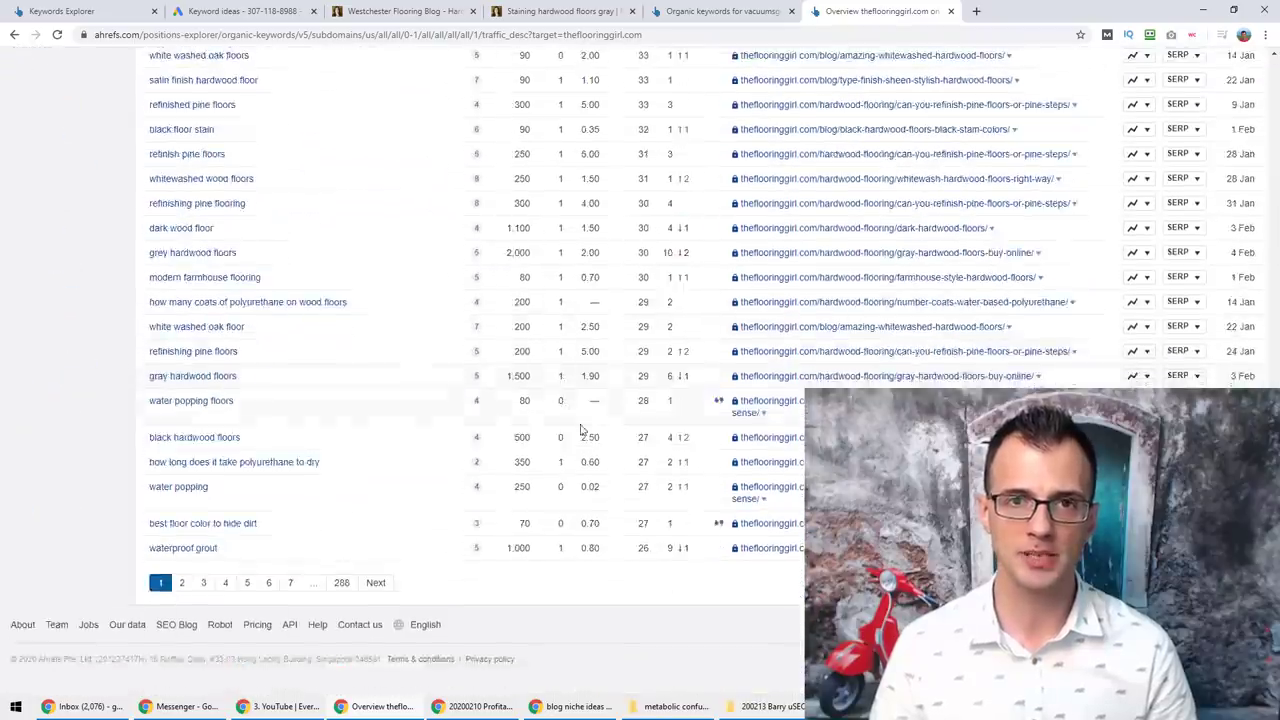
scroll(585, 418, up, 8)
scroll(585, 418, up, 3)
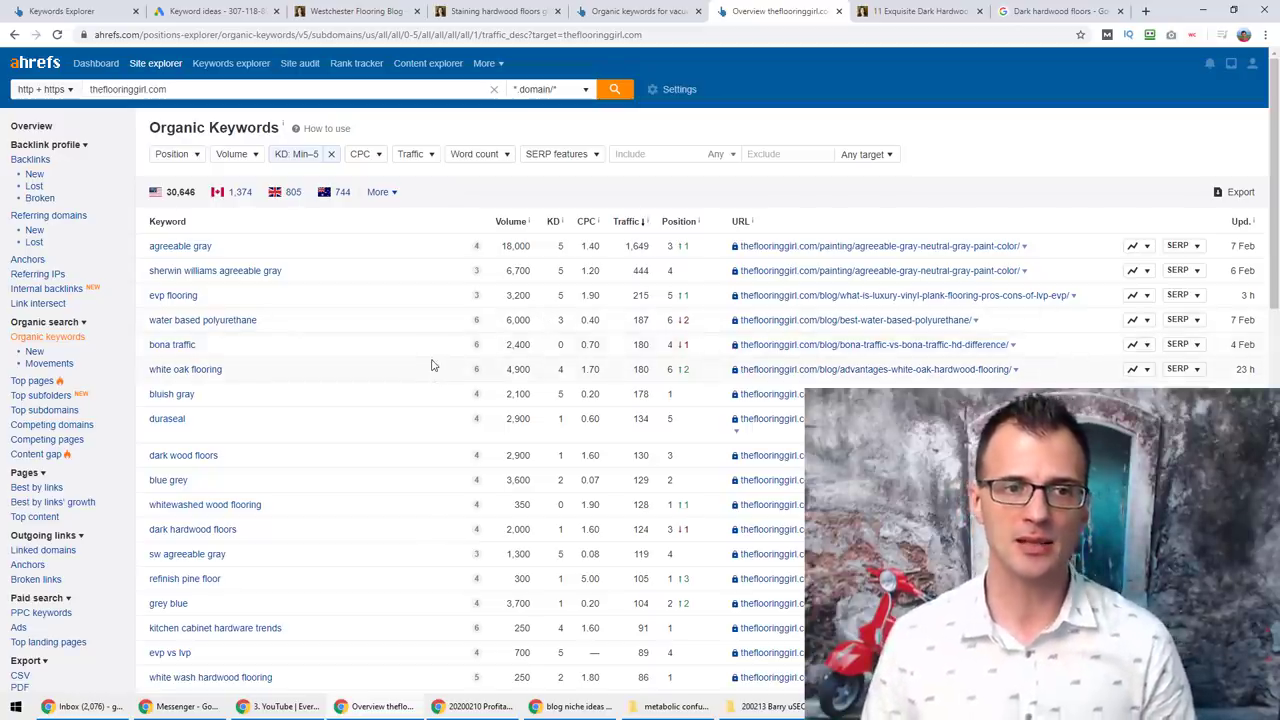
Check 'dark hardwood floors' (volume 2,000, difficulty 1) and expand its SERP overview
scroll(247, 543, down, 3)
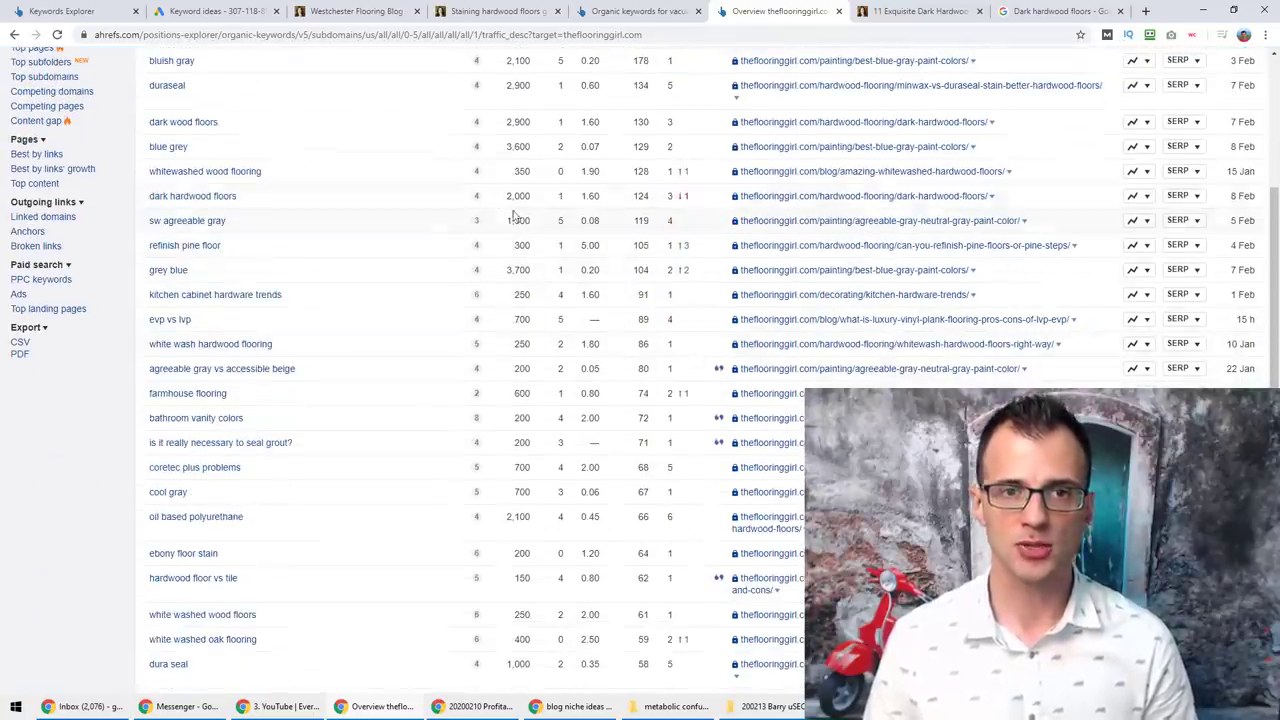
drag(505, 200, 532, 201)
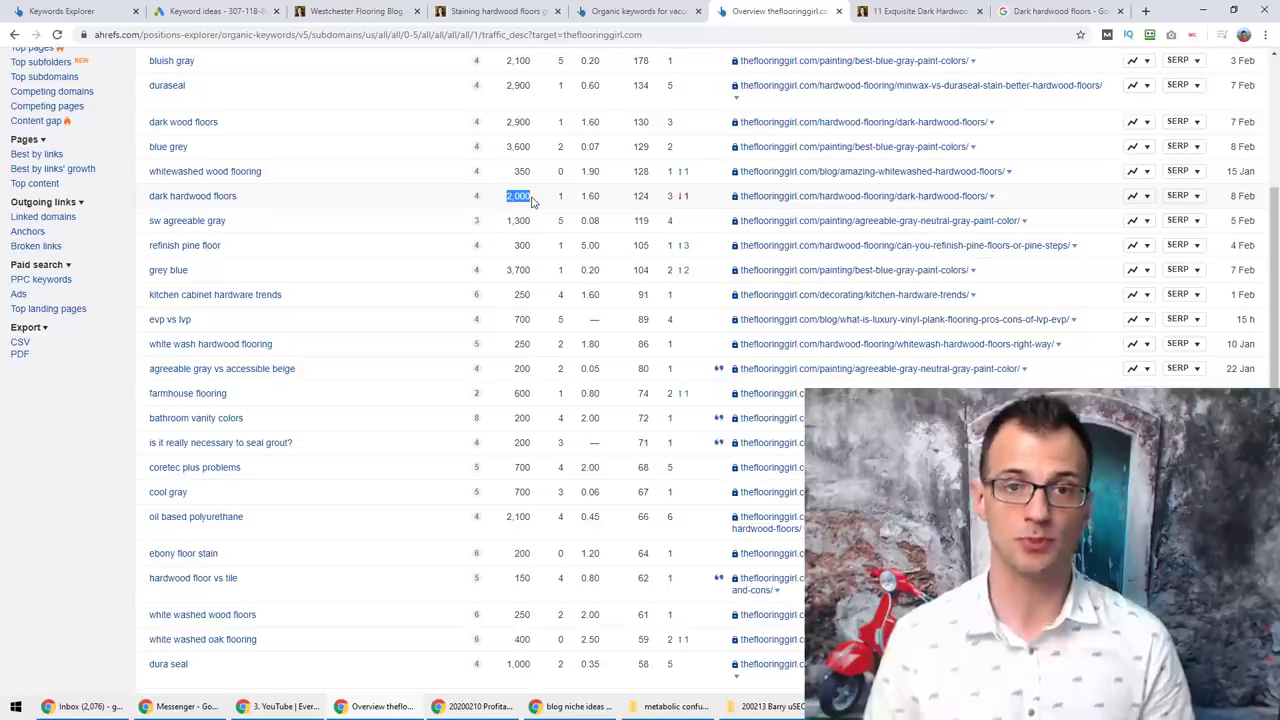
double_click(561, 197)
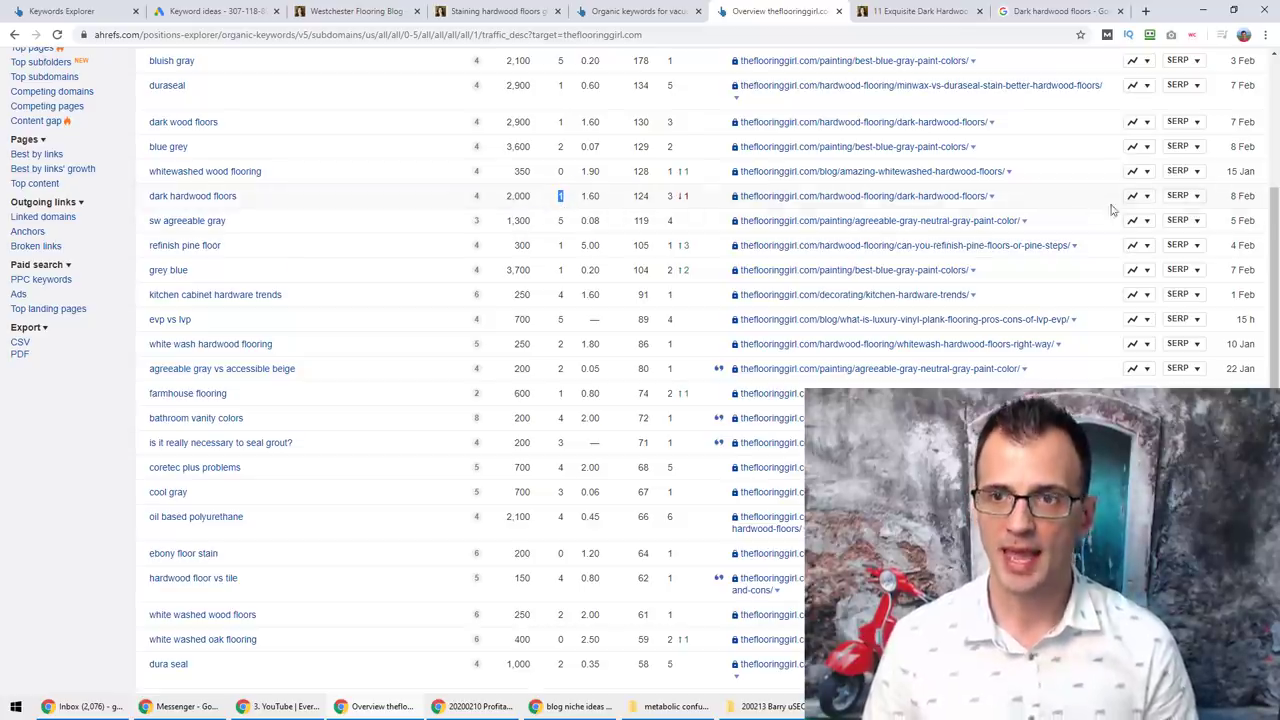
click(1182, 197)
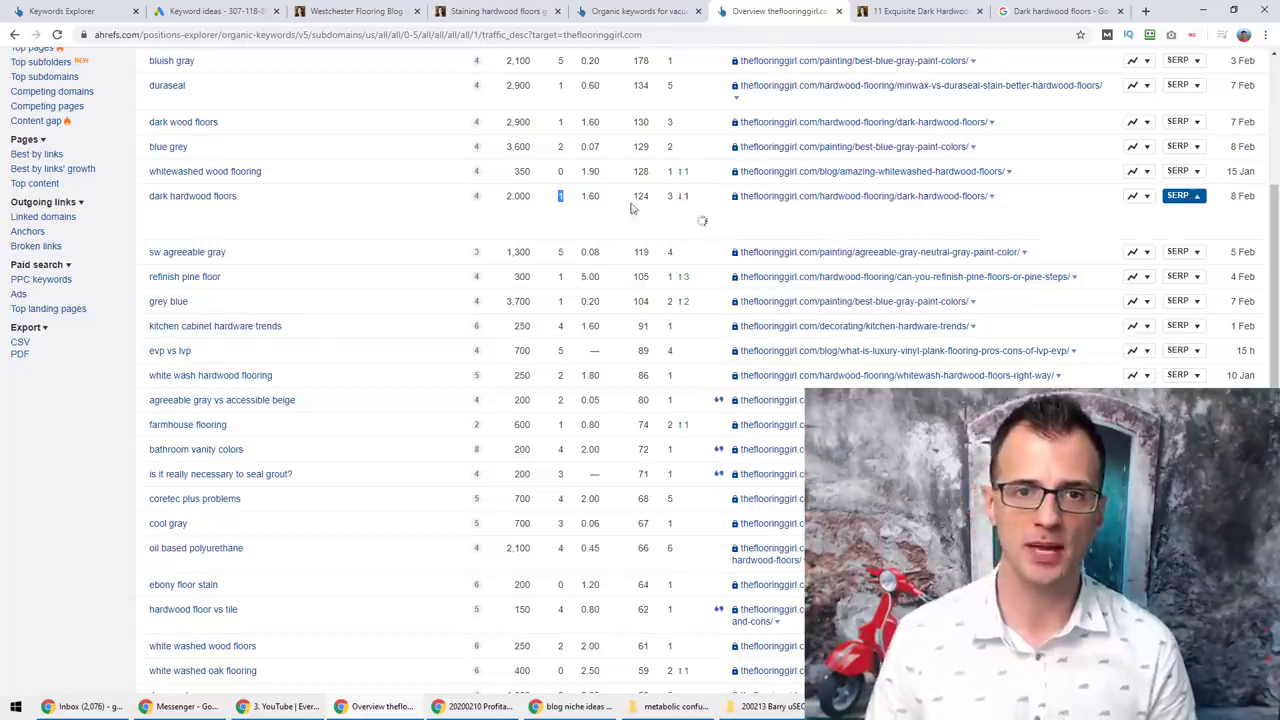
Review the ranking results, noting Pro Floor Tips' 24M AR
scroll(860, 280, down, 1)
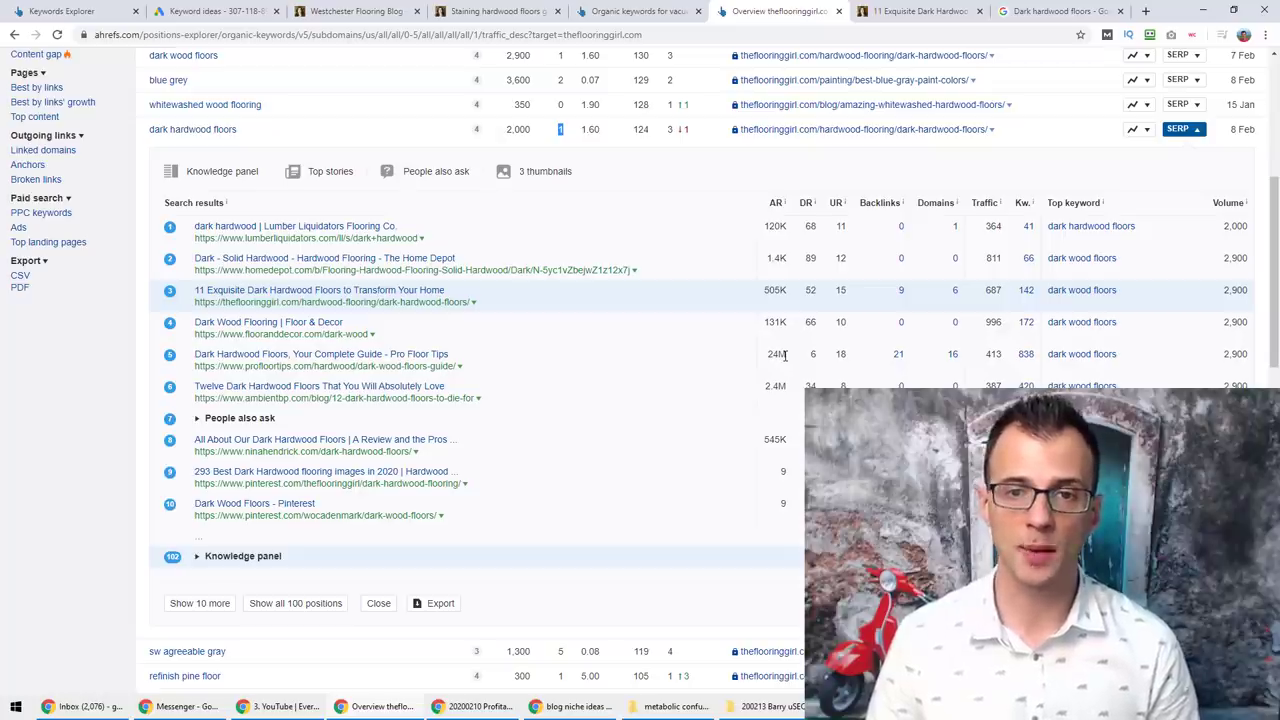
drag(785, 355, 773, 386)
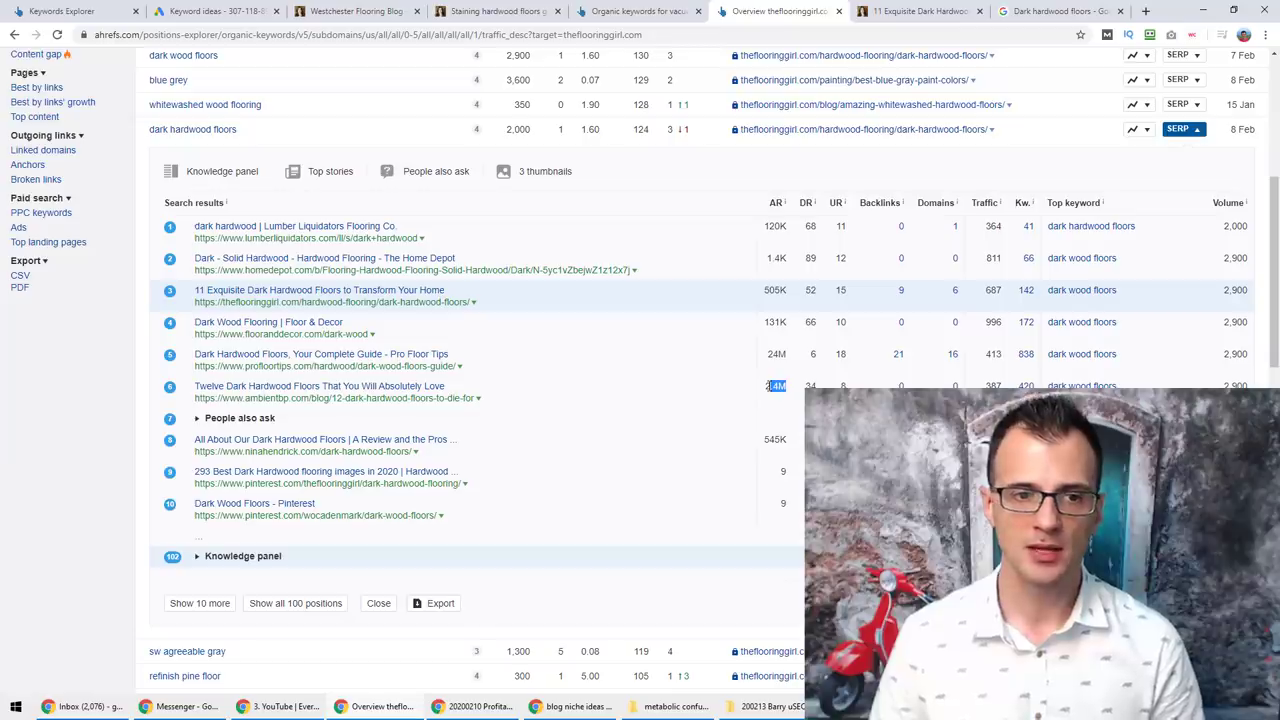
scroll(40, 450, down, 3)
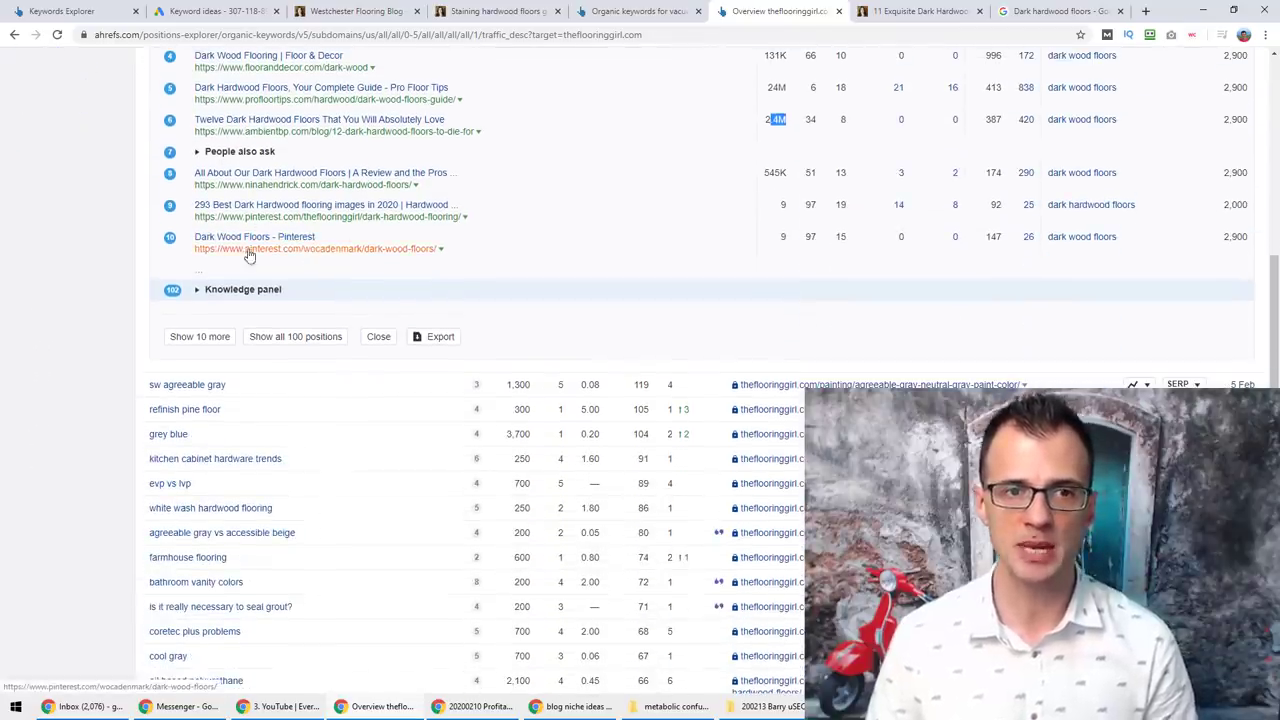
scroll(668, 480, up, 1)
scroll(700, 395, up, 2)
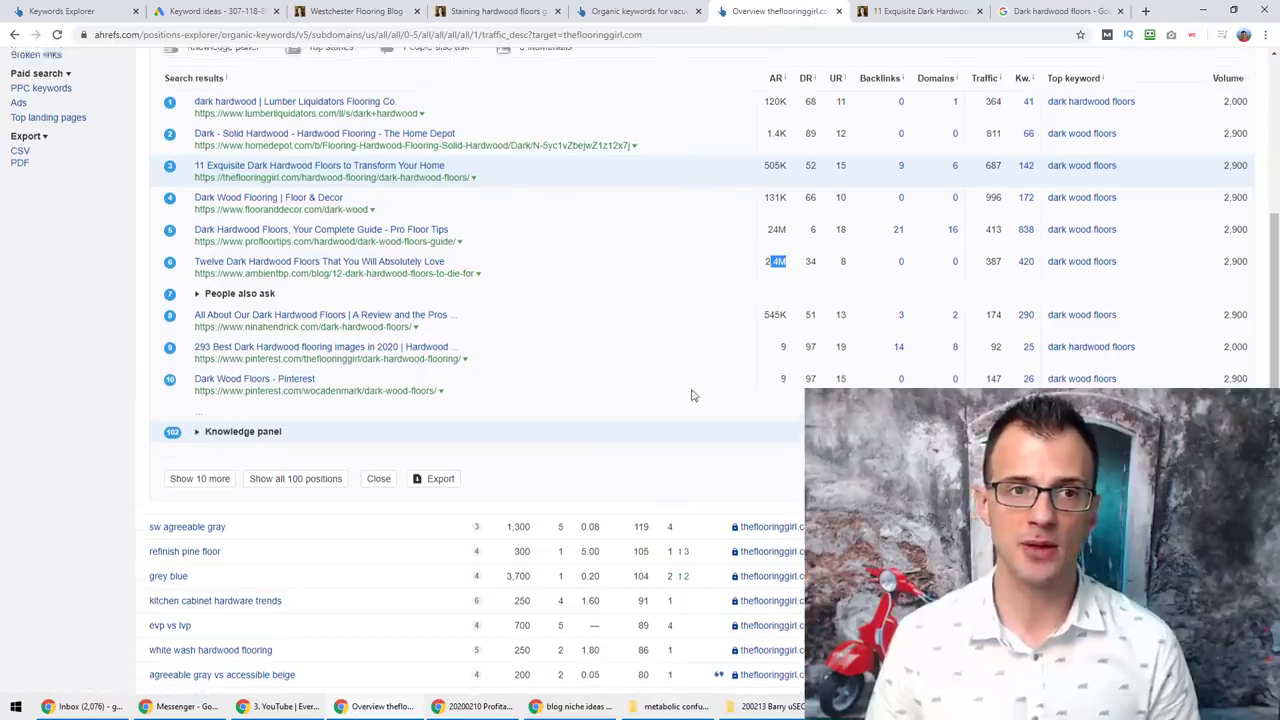
scroll(457, 463, down, 2)
scroll(509, 380, up, 1)
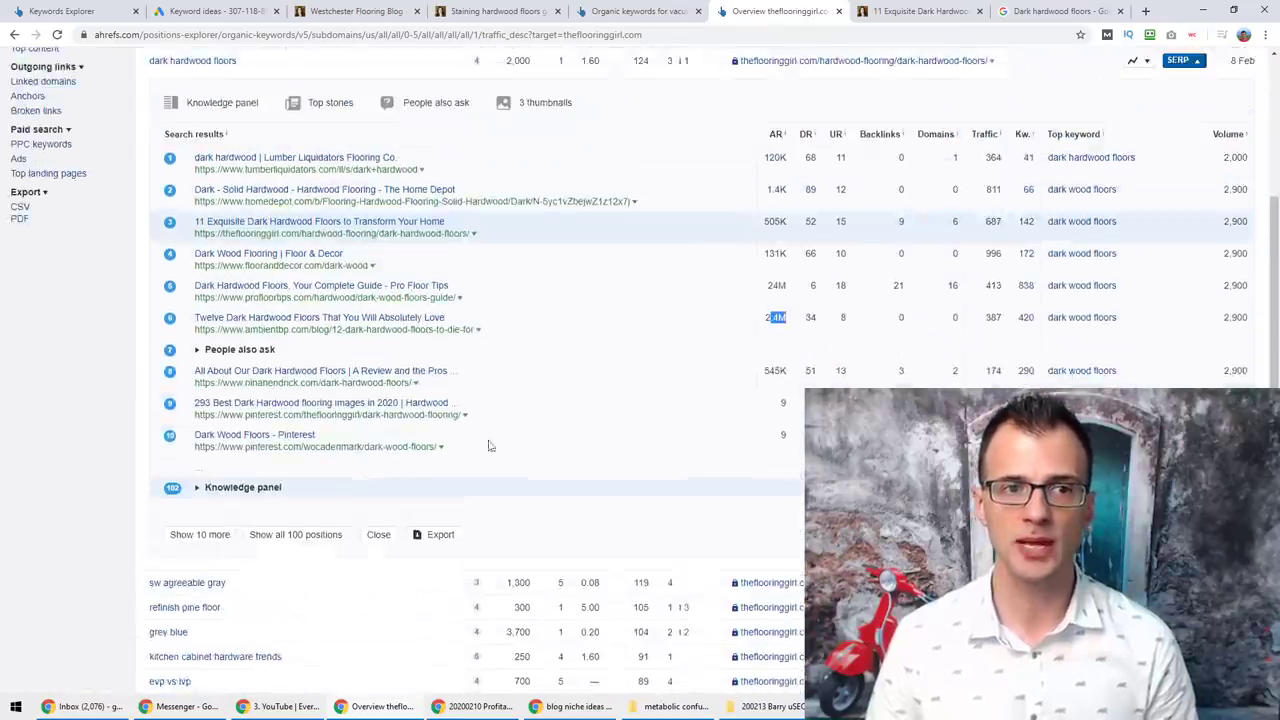
scroll(478, 306, up, 1)
scroll(650, 400, down, 1)
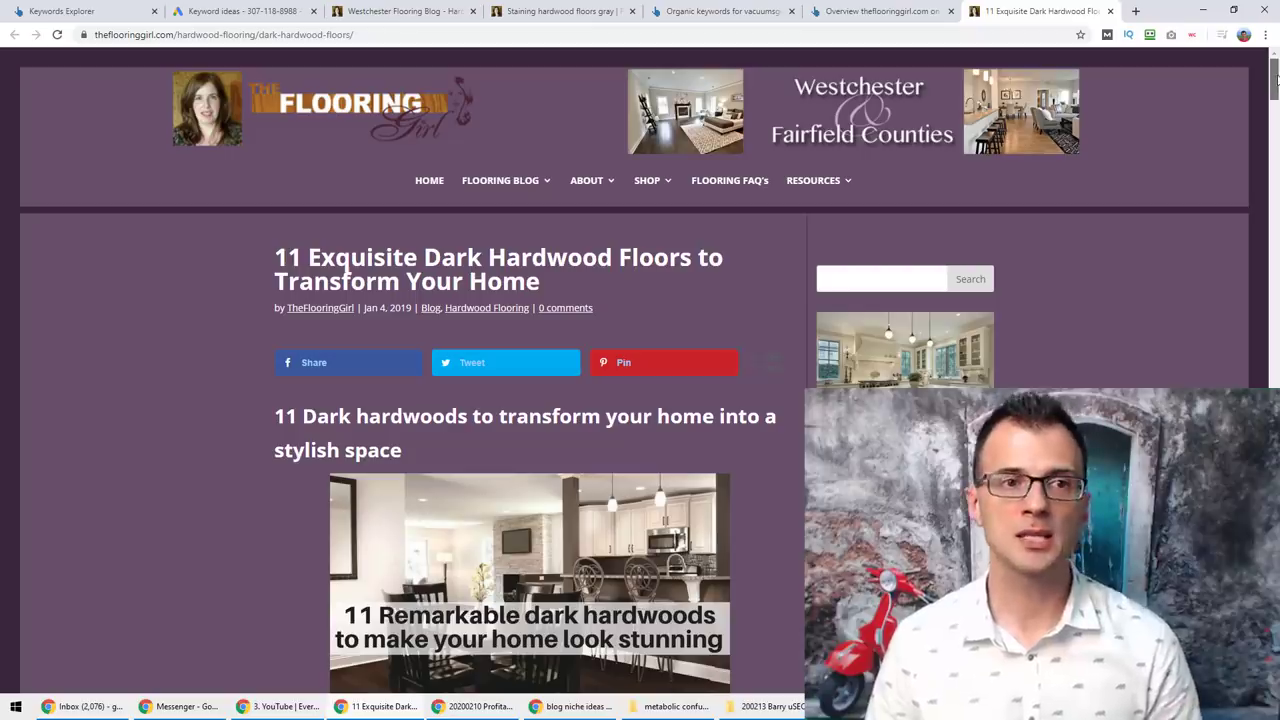
Scroll down The Flooring Girl article, clearing the stray text selection
drag(1276, 80, 1275, 90)
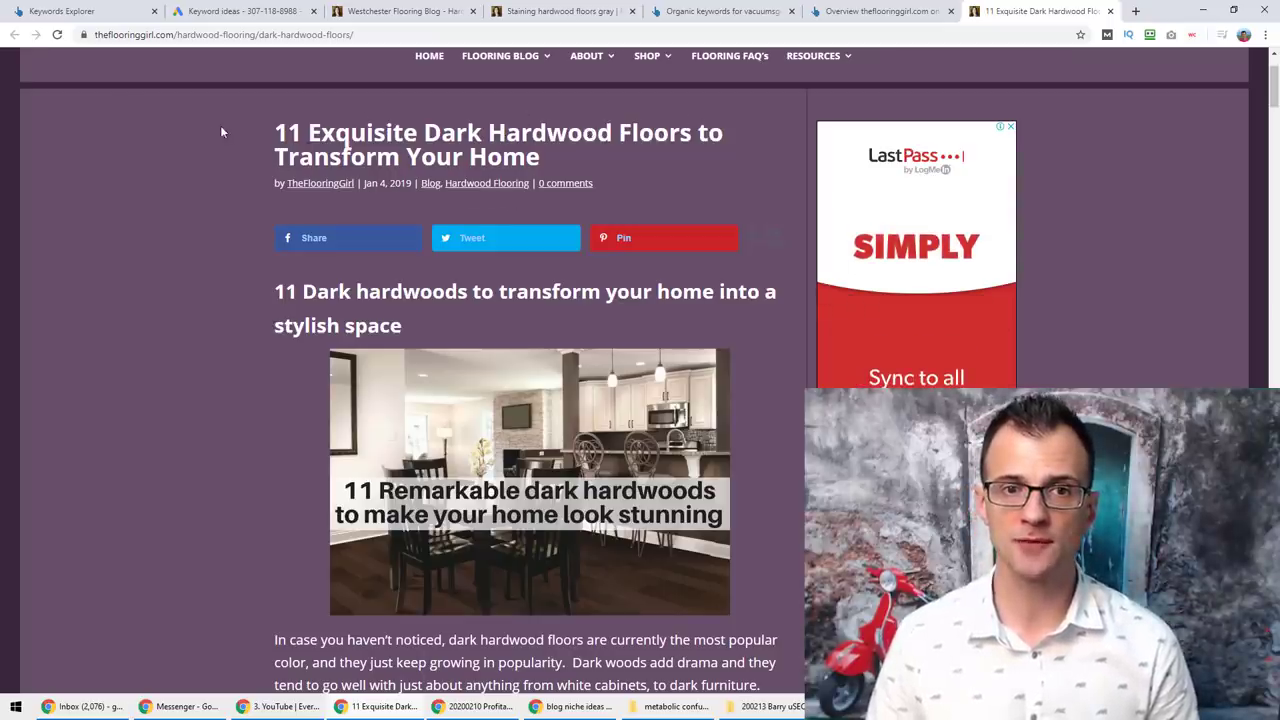
scroll(226, 228, down, 2)
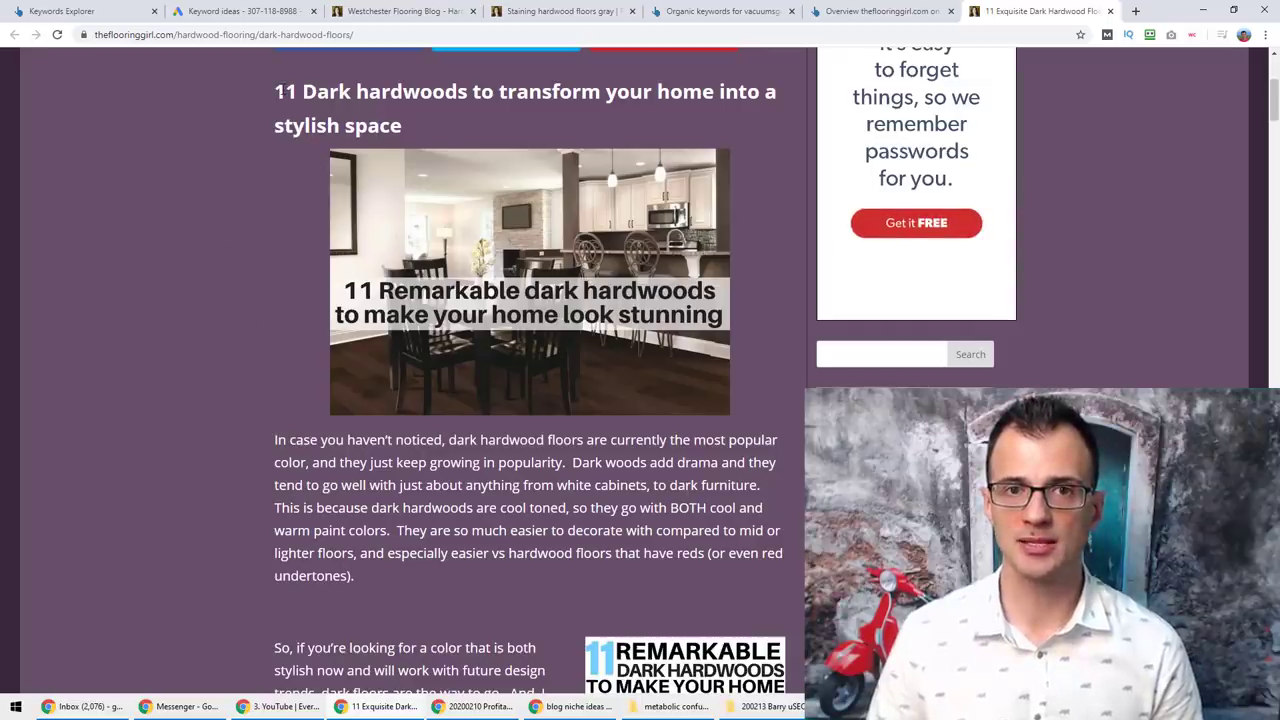
scroll(290, 270, down, 3)
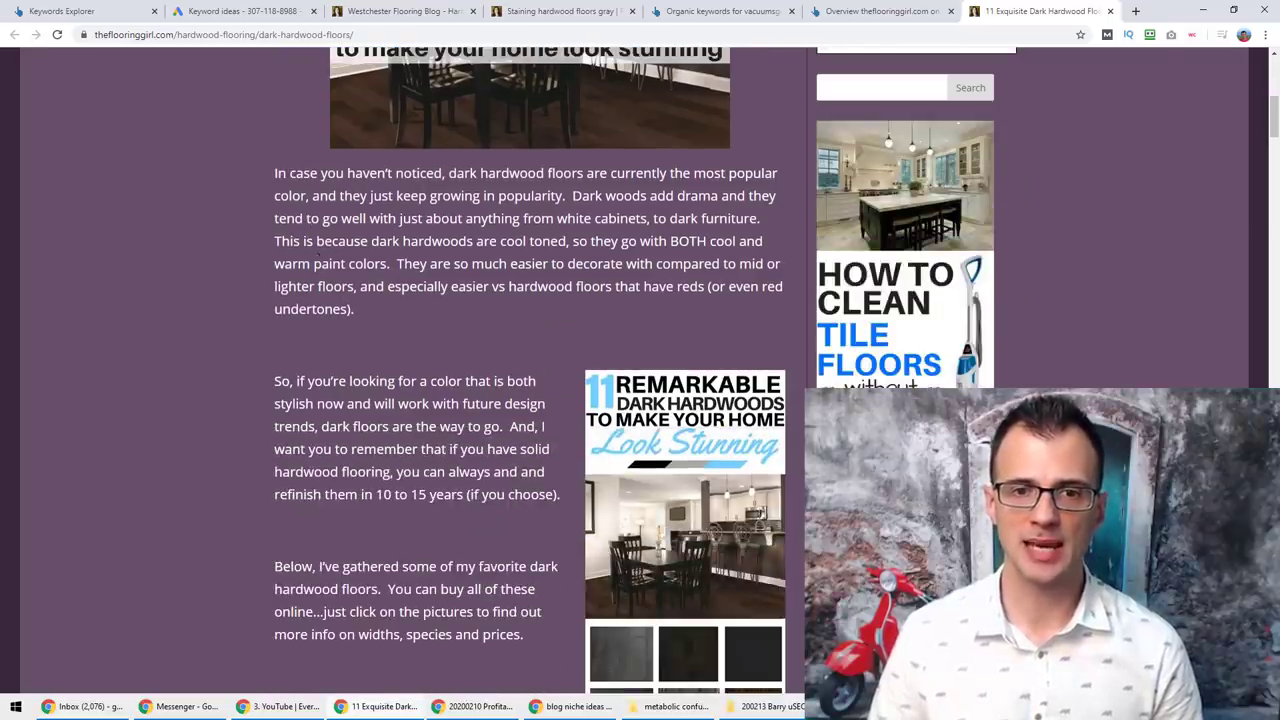
click(348, 334)
scroll(443, 334, down, 4)
scroll(441, 482, up, 5)
scroll(441, 482, down, 9)
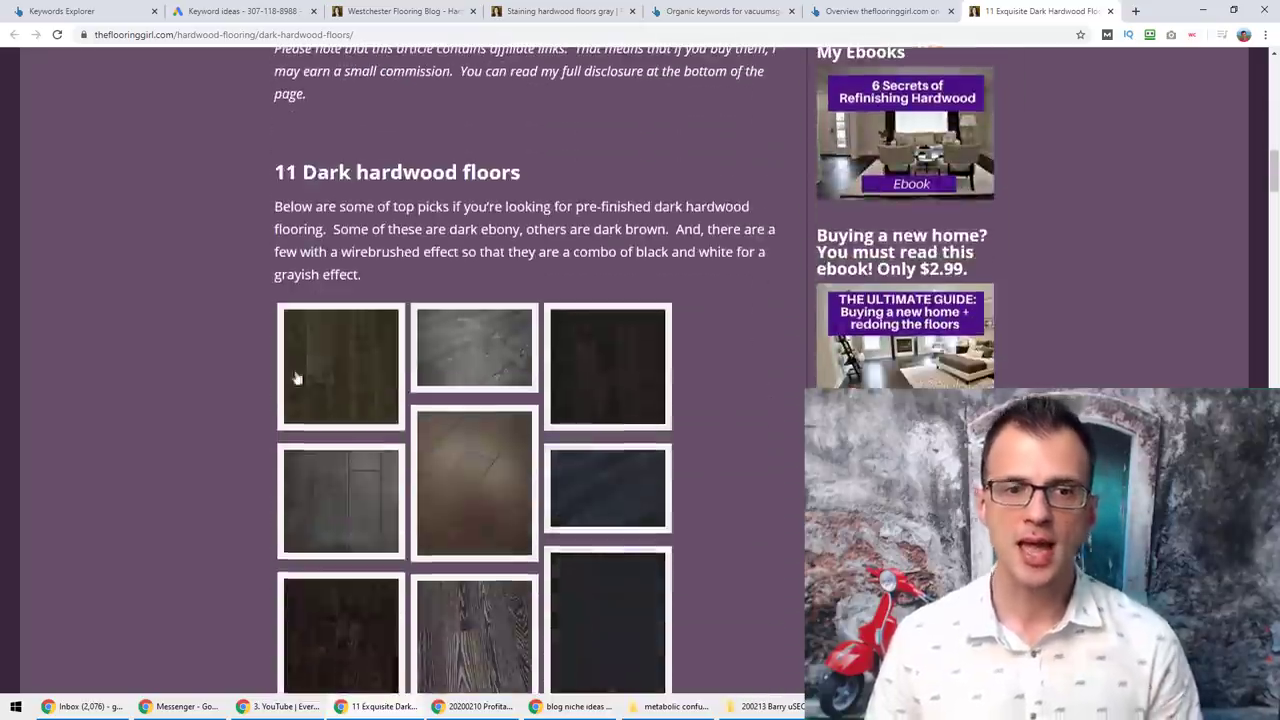
Highlight 'Dark hardwood' in the heading and scroll into the dark floor image grid
drag(273, 171, 457, 172)
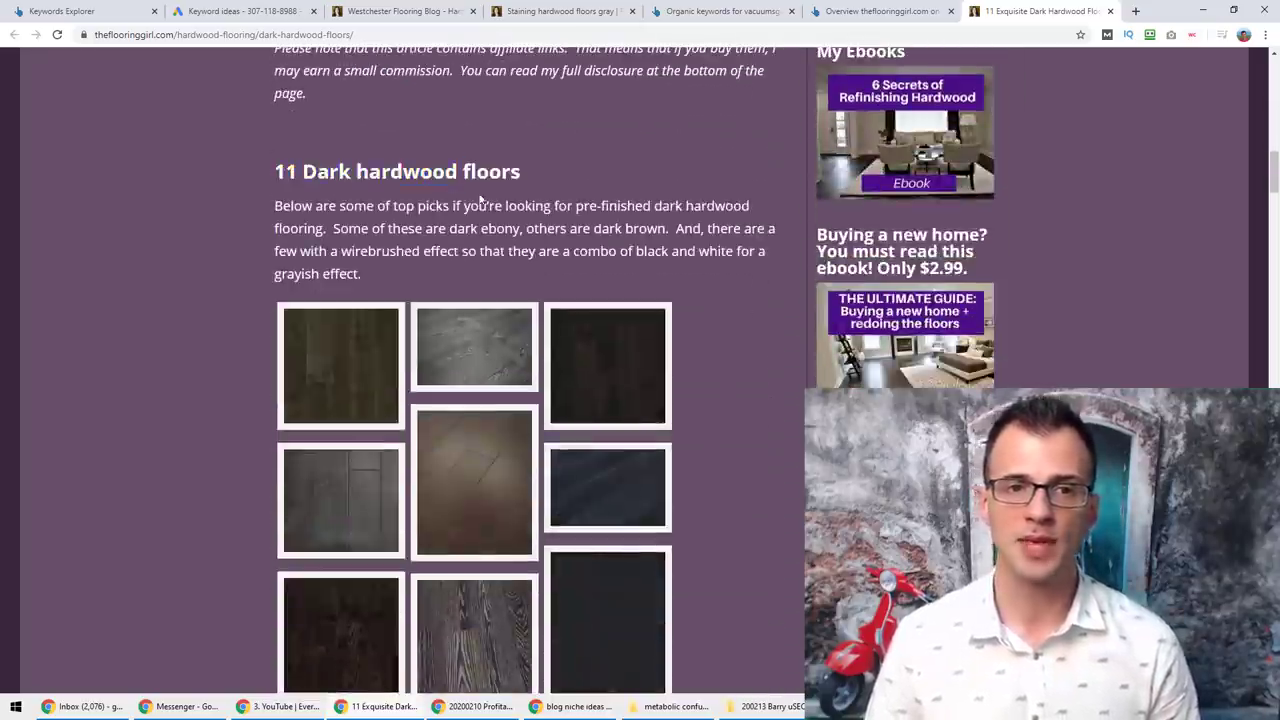
scroll(497, 177, down, 3)
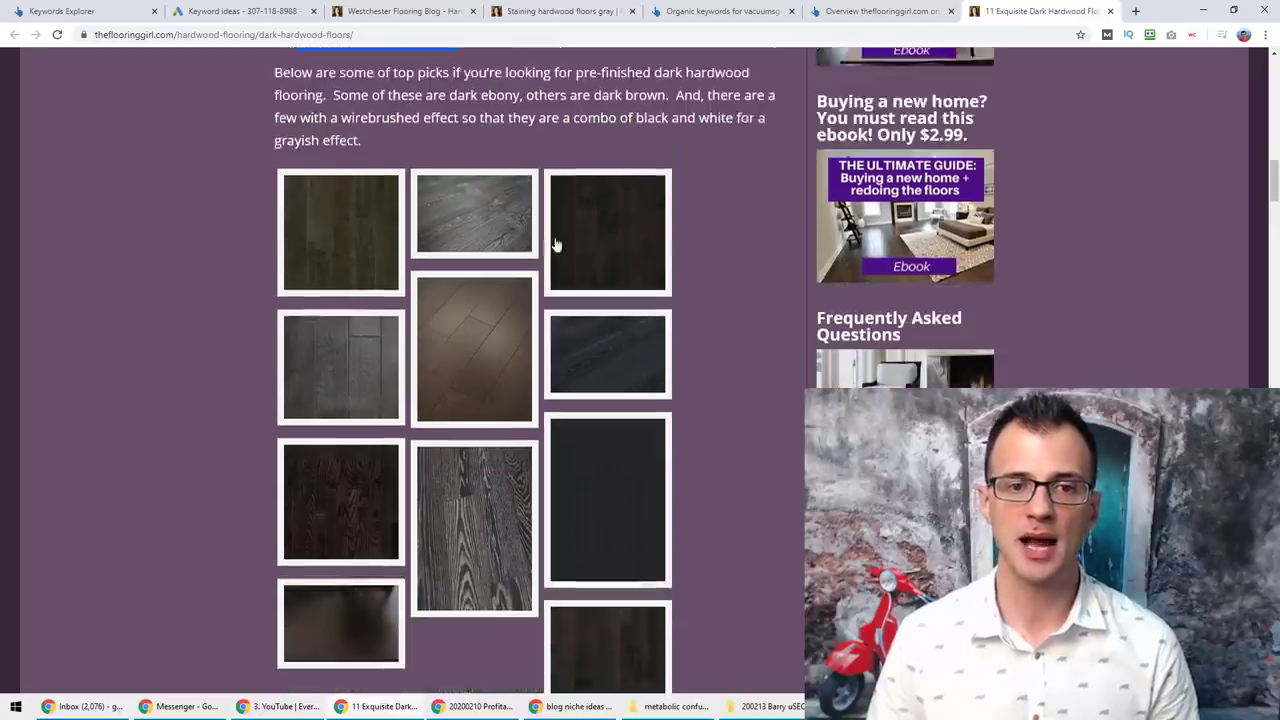
scroll(626, 134, up, 2)
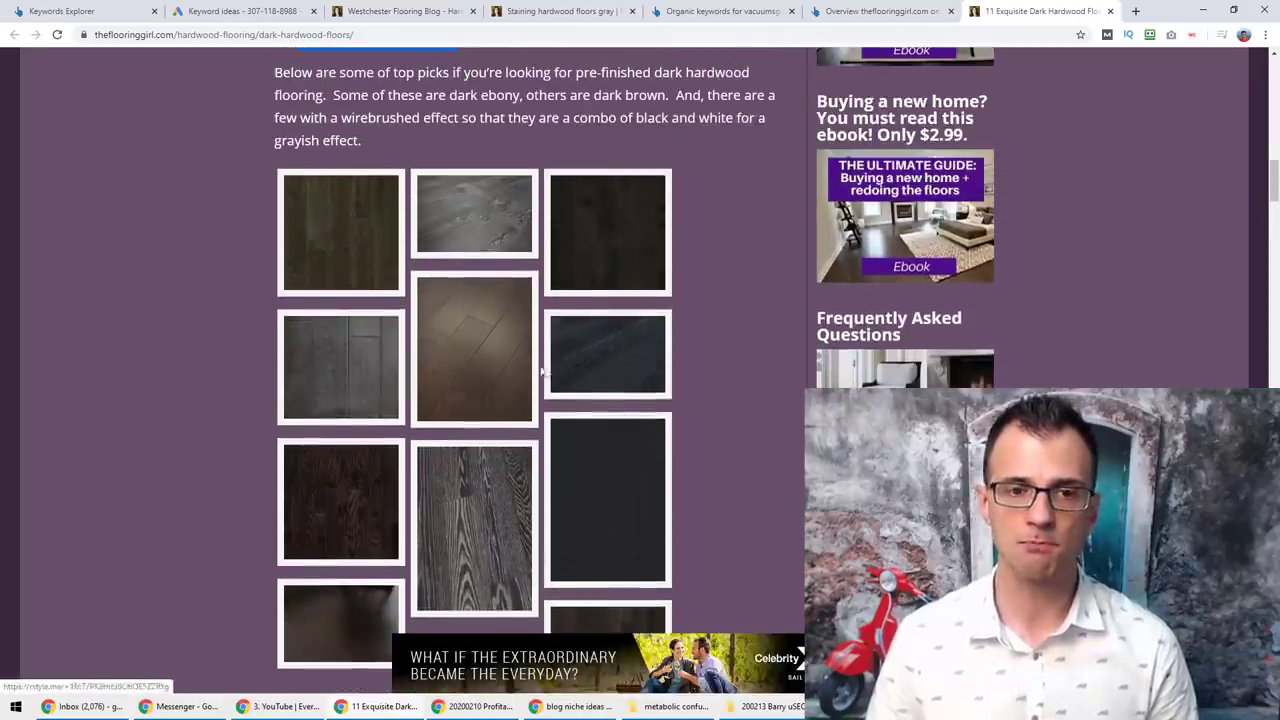
scroll(385, 288, down, 6)
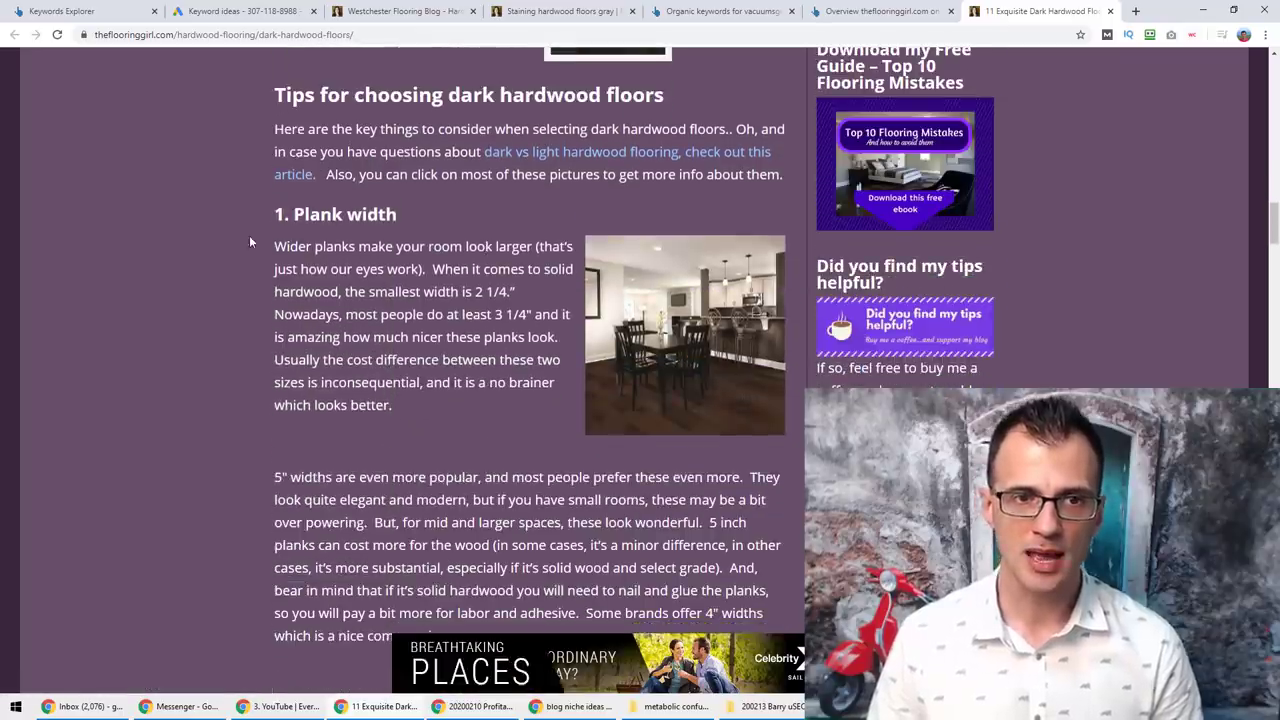
scroll(464, 243, down, 5)
scroll(464, 243, down, 10)
scroll(530, 360, down, 20)
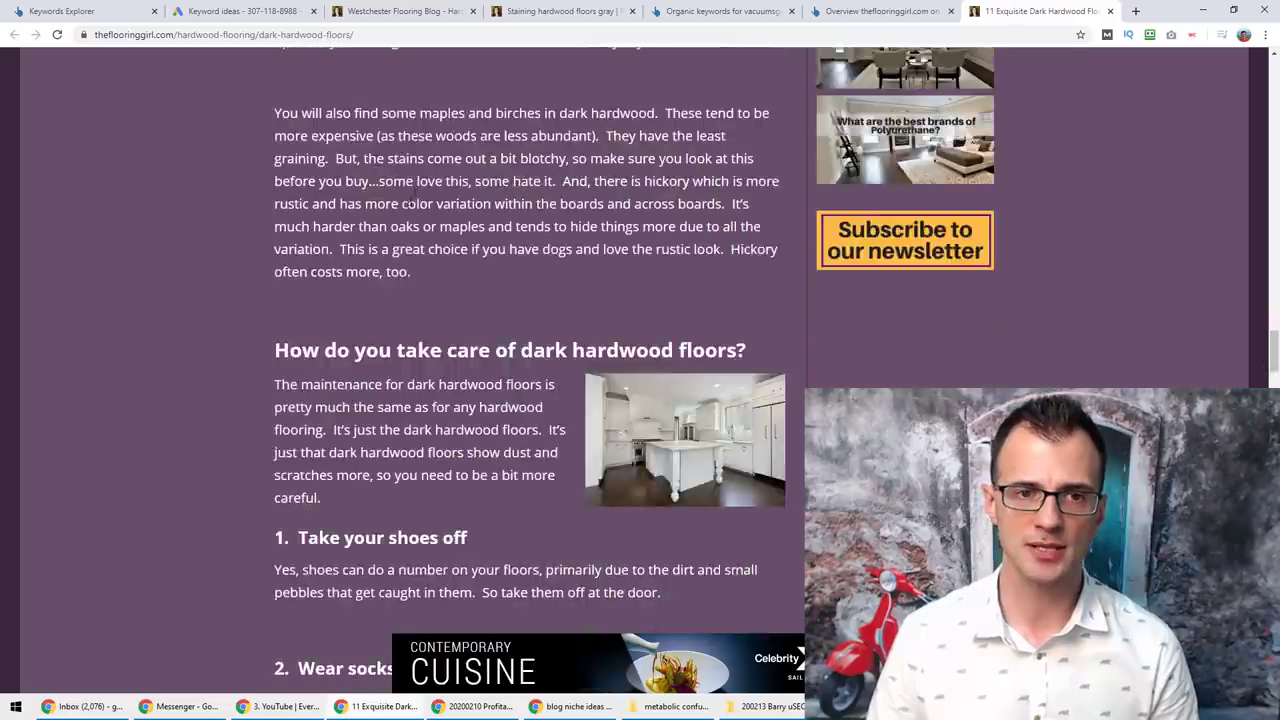
scroll(461, 381, down, 9)
Scroll back and forth through the dark hardwood floor gallery images
scroll(461, 381, up, 4)
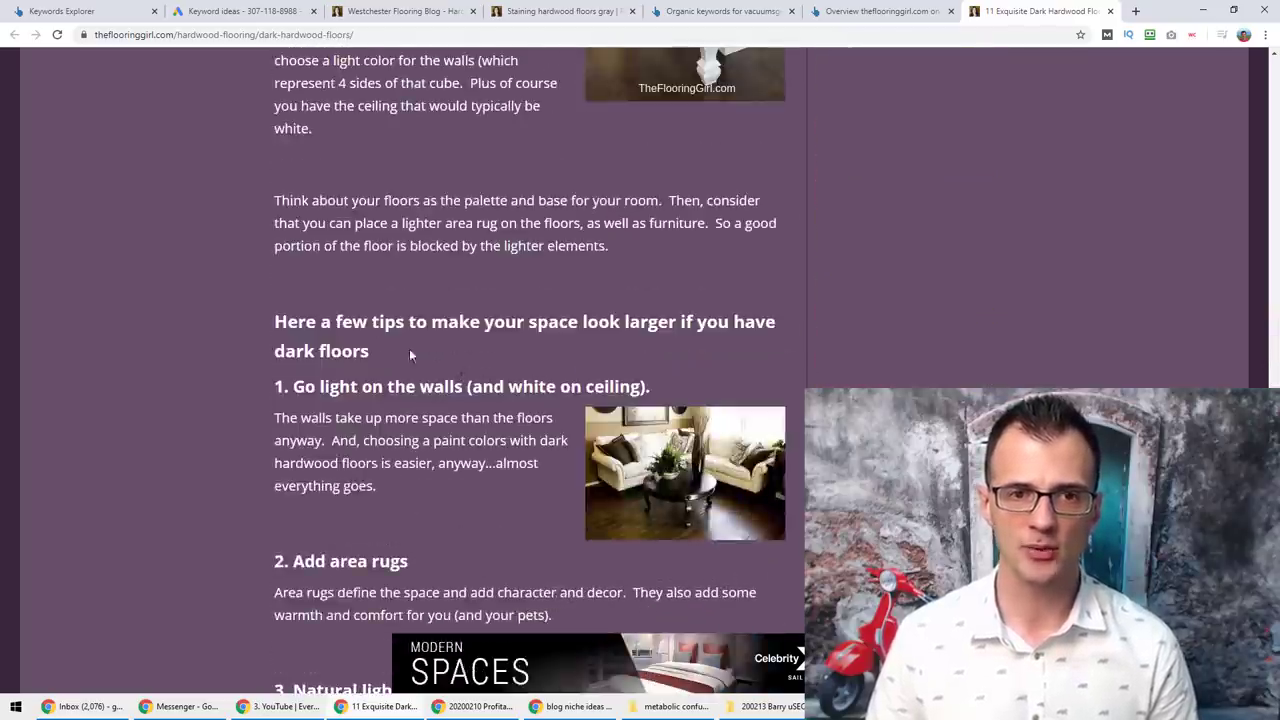
scroll(420, 340, down, 10)
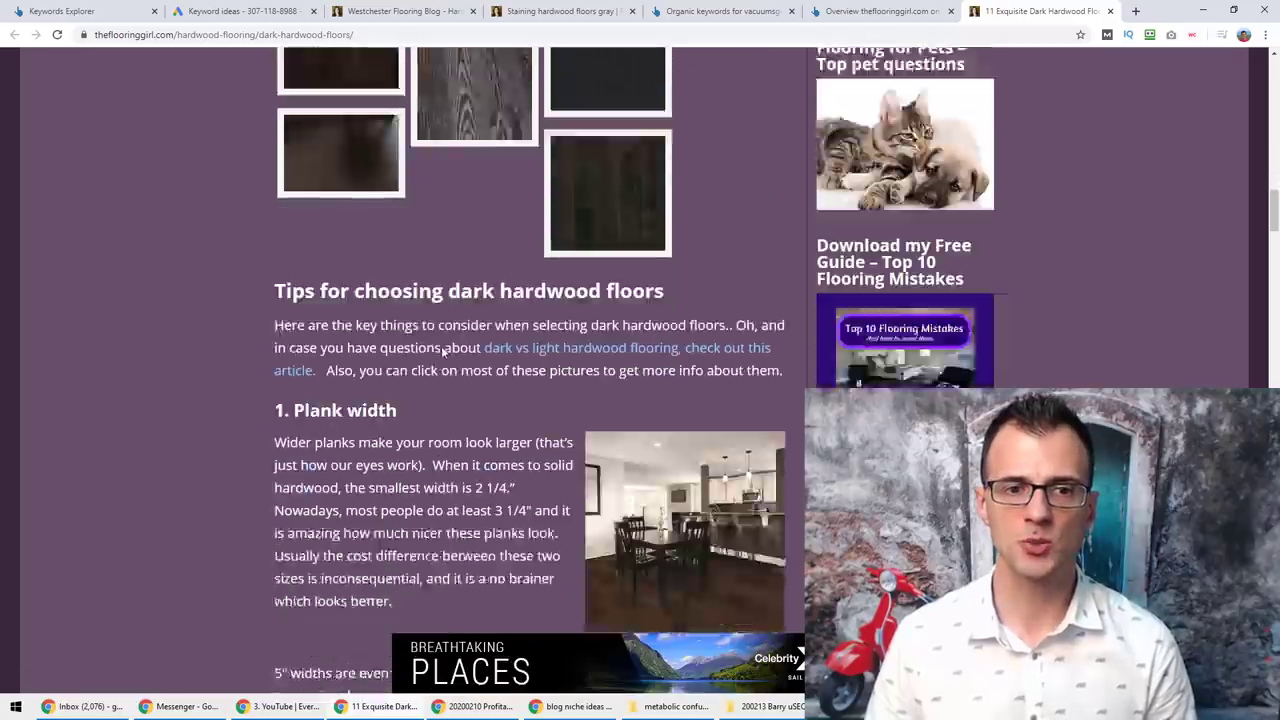
scroll(443, 351, down, 20)
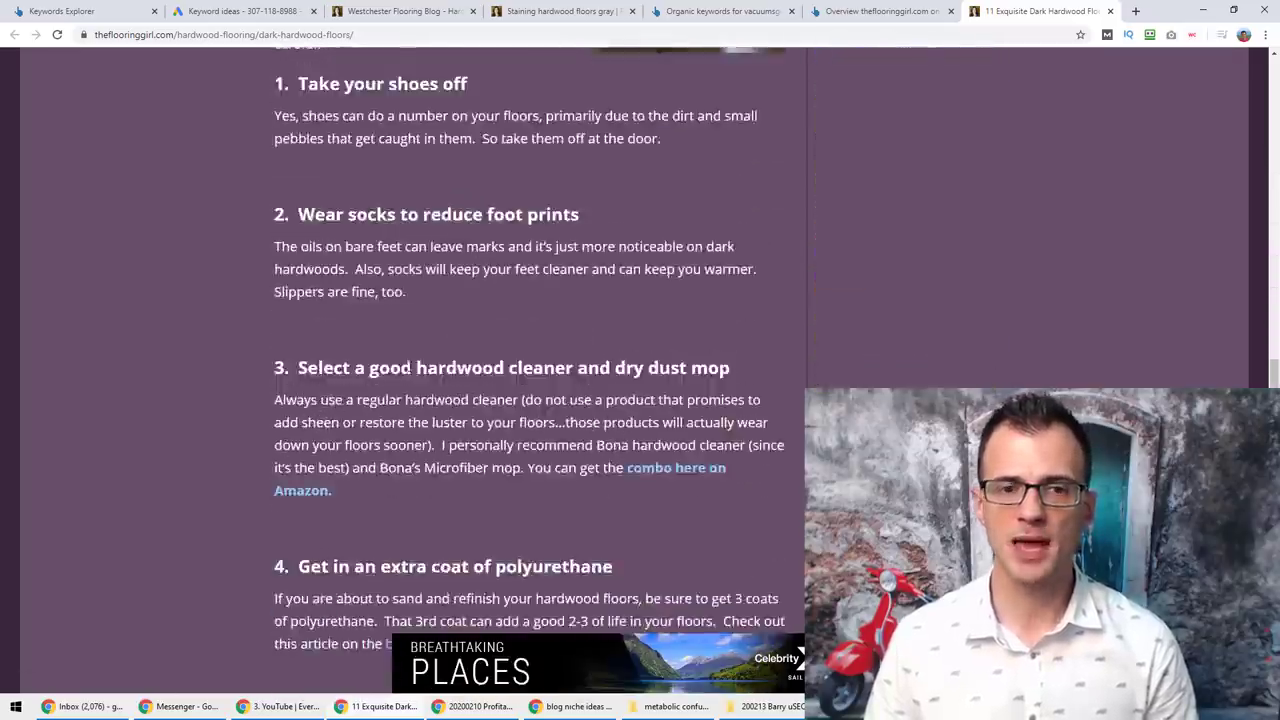
scroll(394, 367, down, 8)
scroll(432, 437, up, 20)
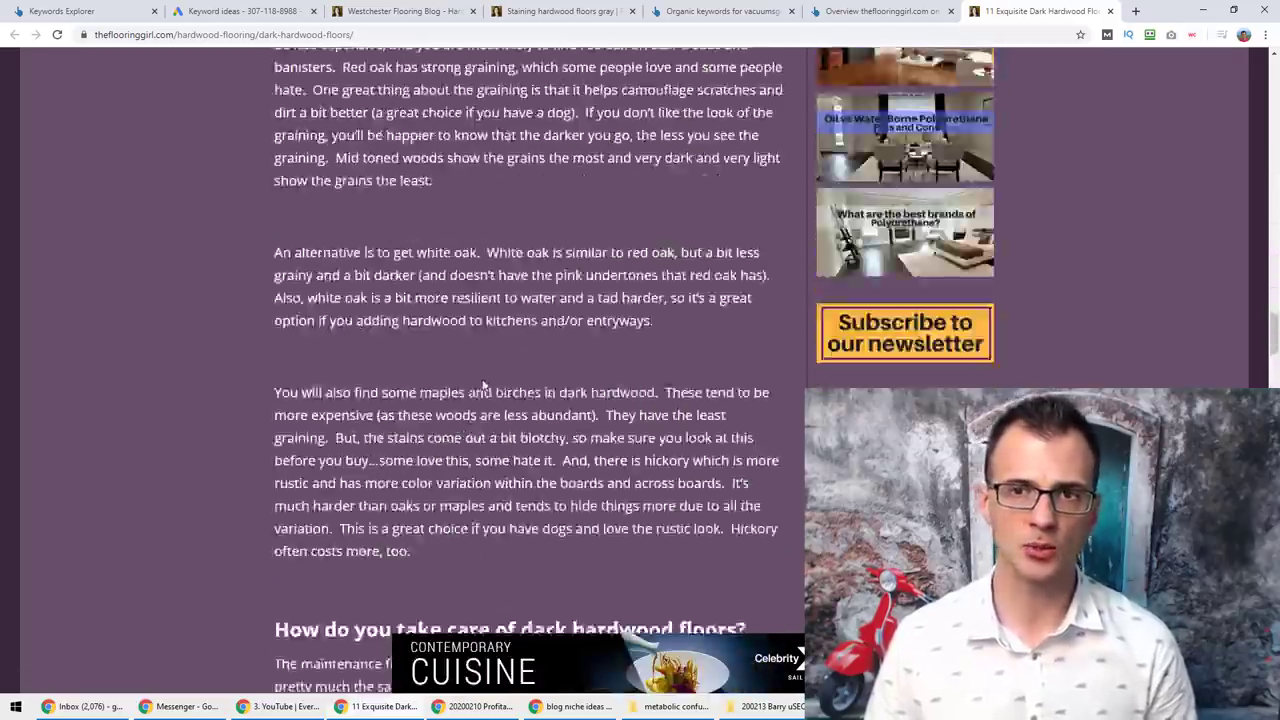
scroll(250, 290, up, 15)
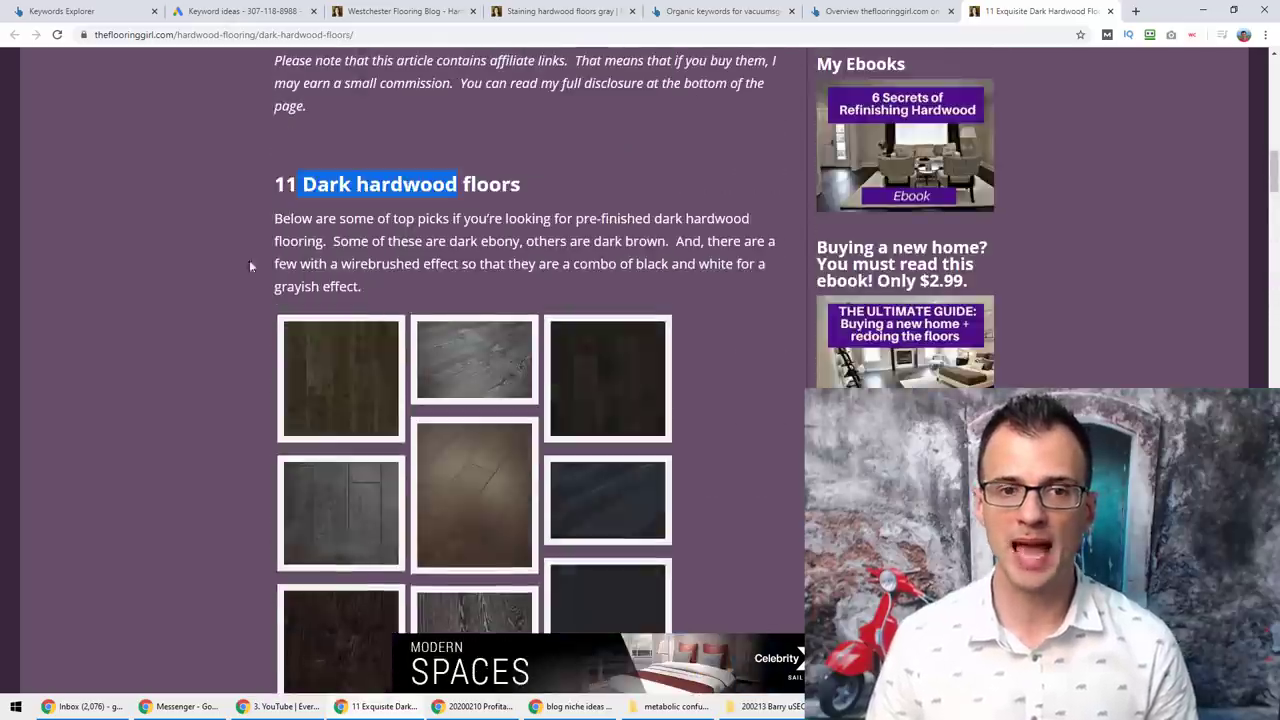
scroll(297, 329, down, 4)
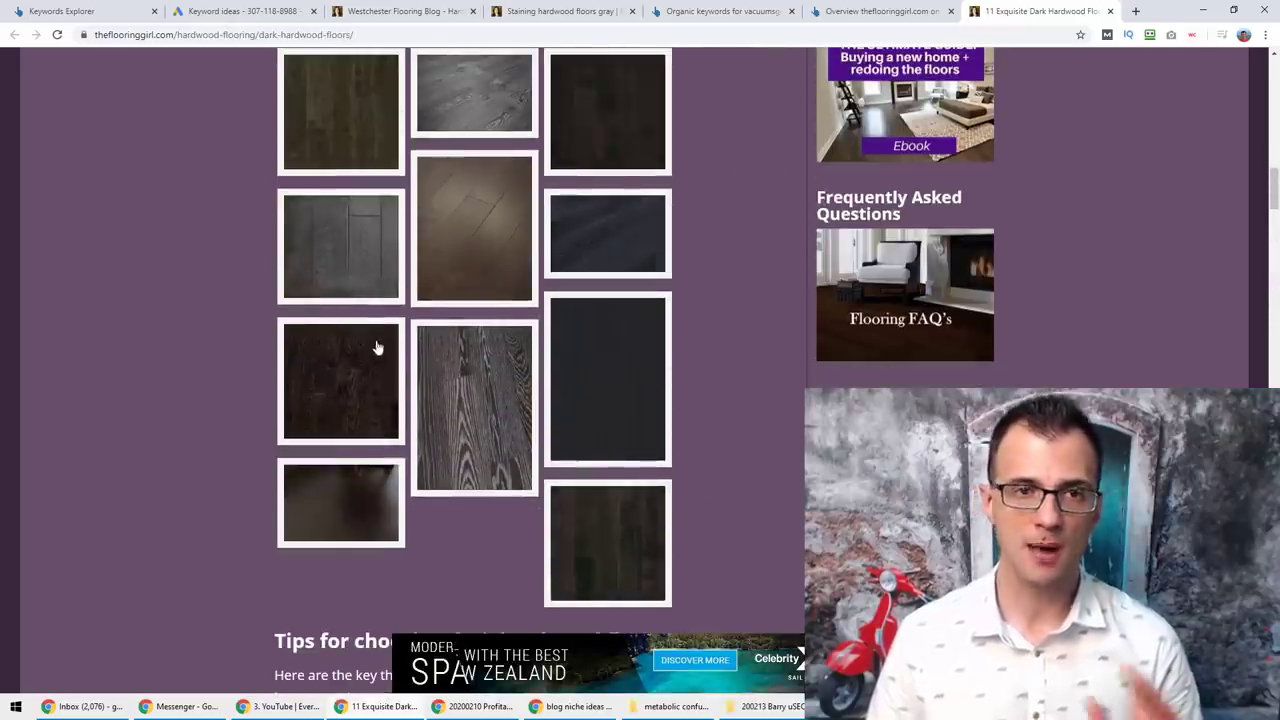
scroll(240, 293, up, 2)
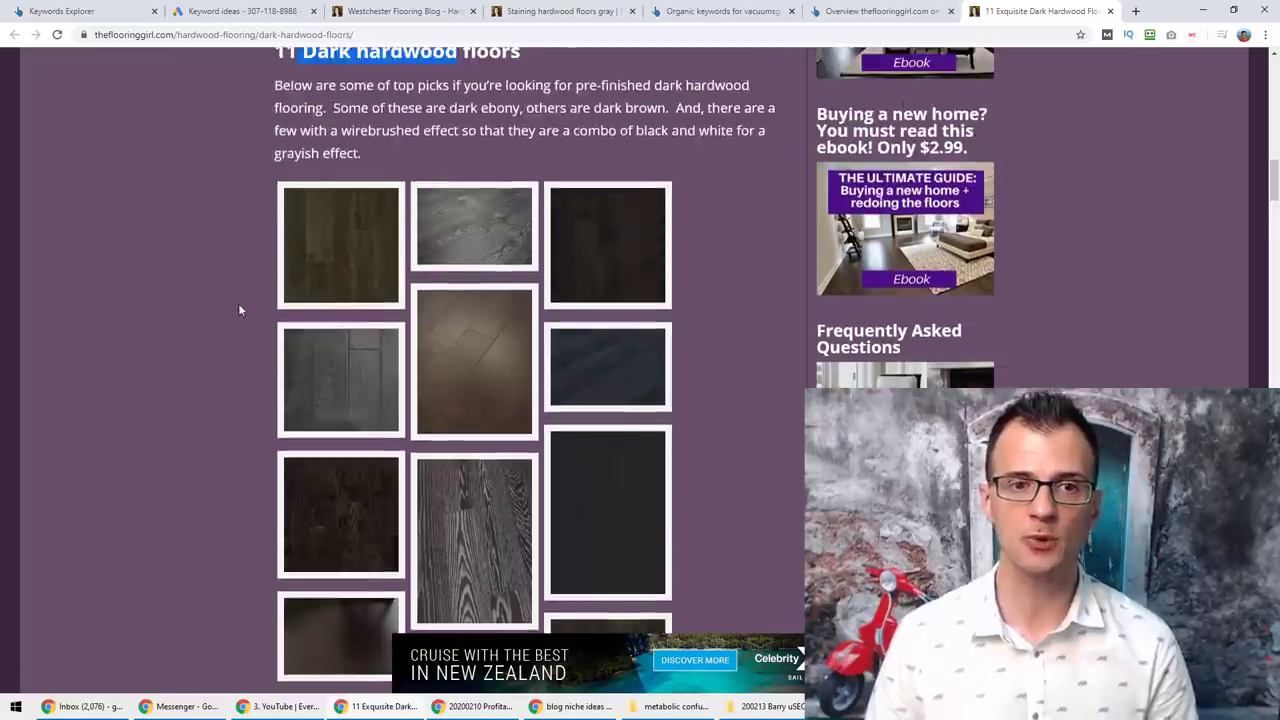
scroll(234, 296, down, 2)
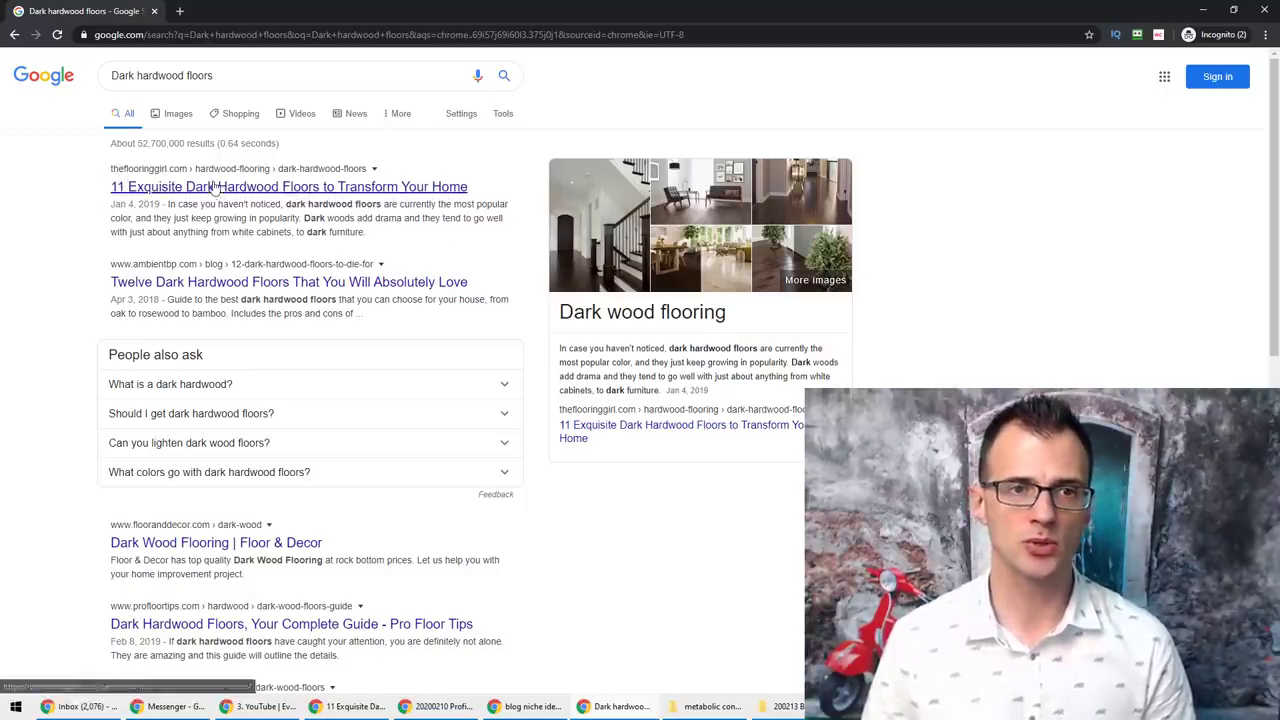
Filter 'Dark hardwood floors' image results via Advanced search to usage rights 'free to use, share or modify, even commercially'
click(174, 118)
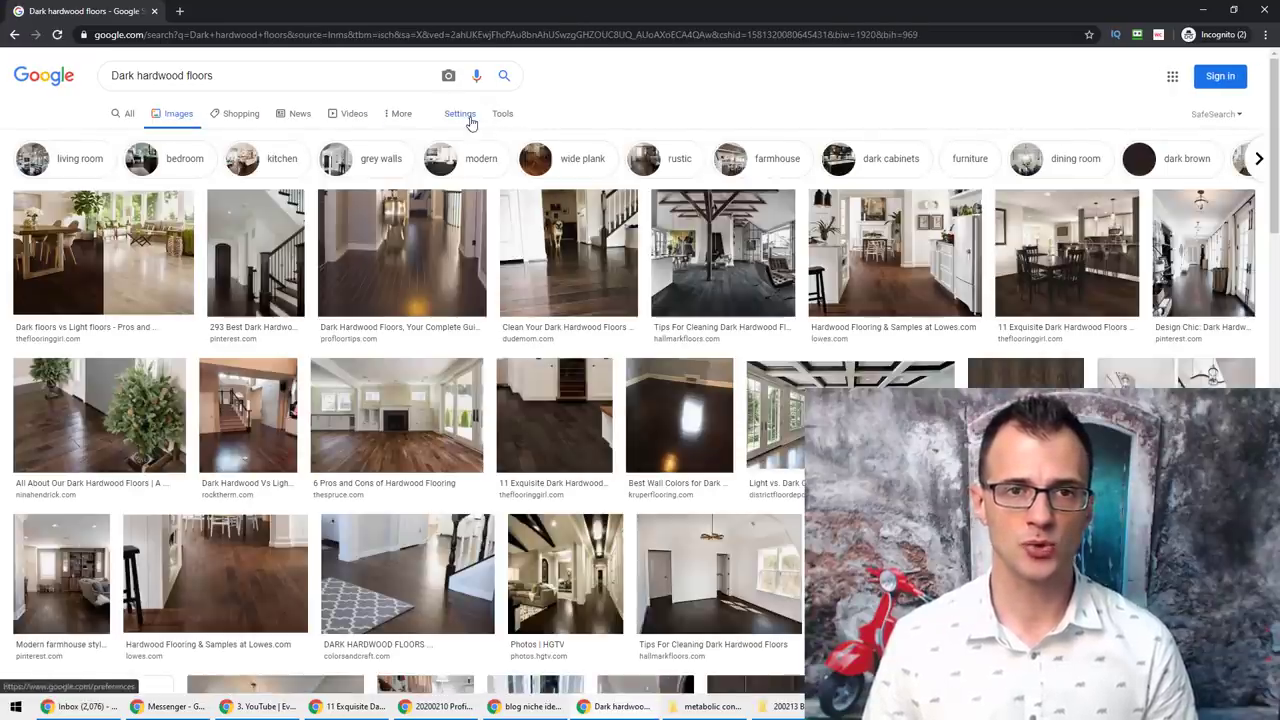
click(467, 117)
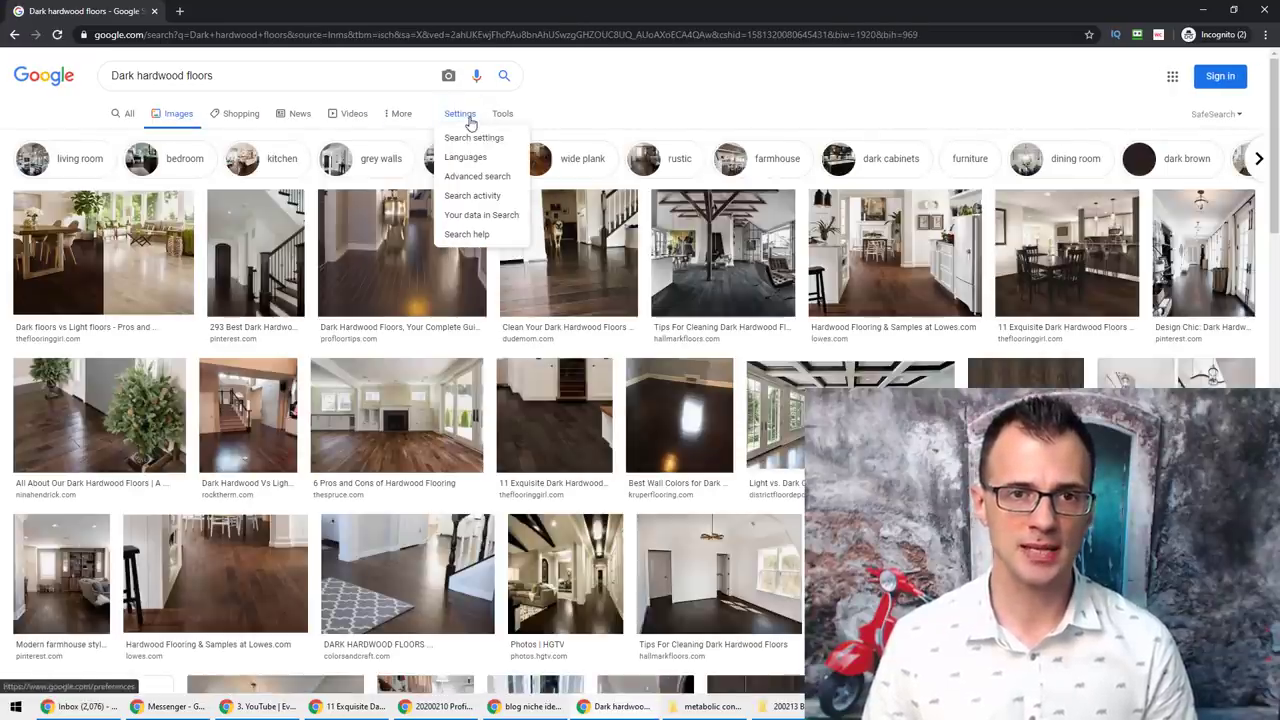
click(484, 176)
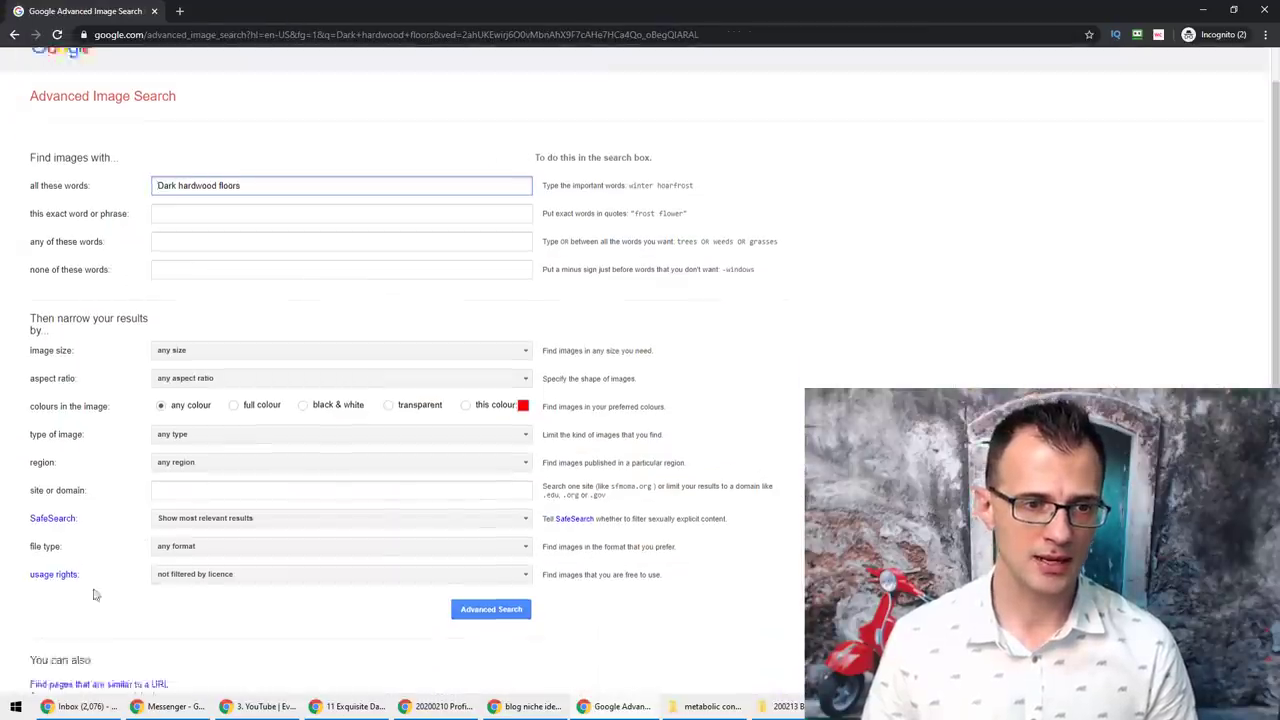
scroll(160, 640, down, 3)
click(195, 453)
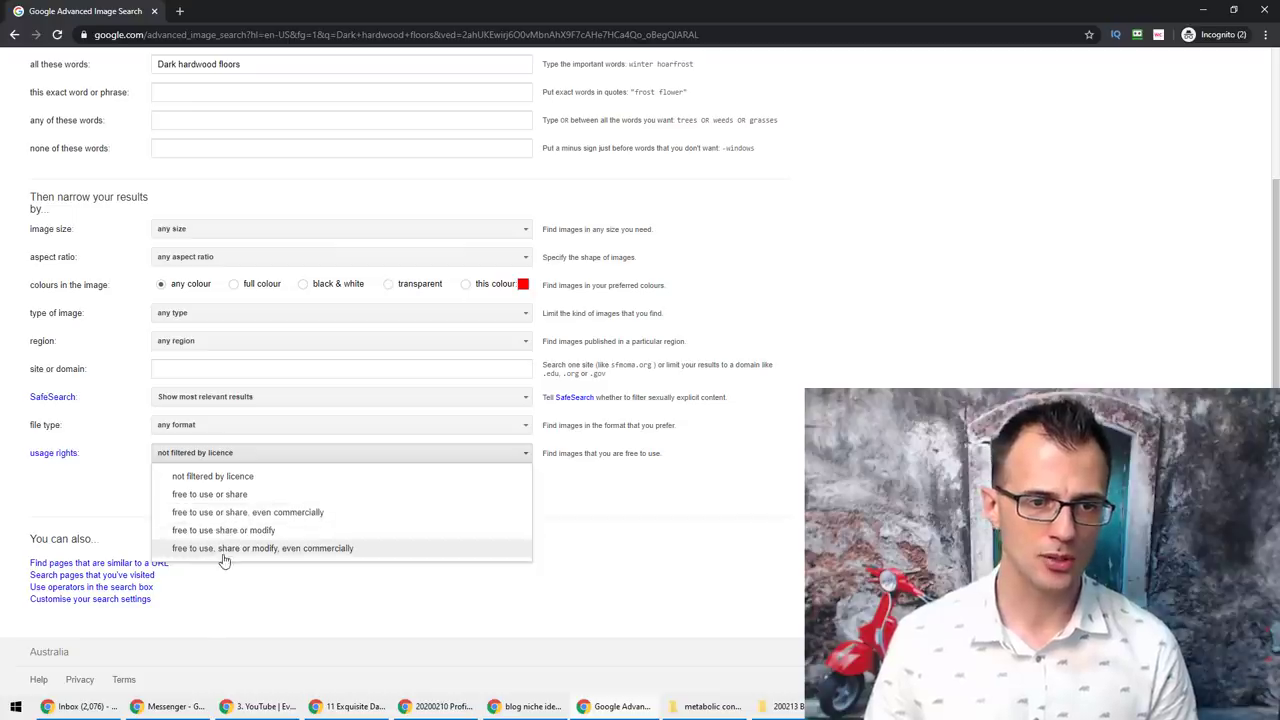
click(277, 550)
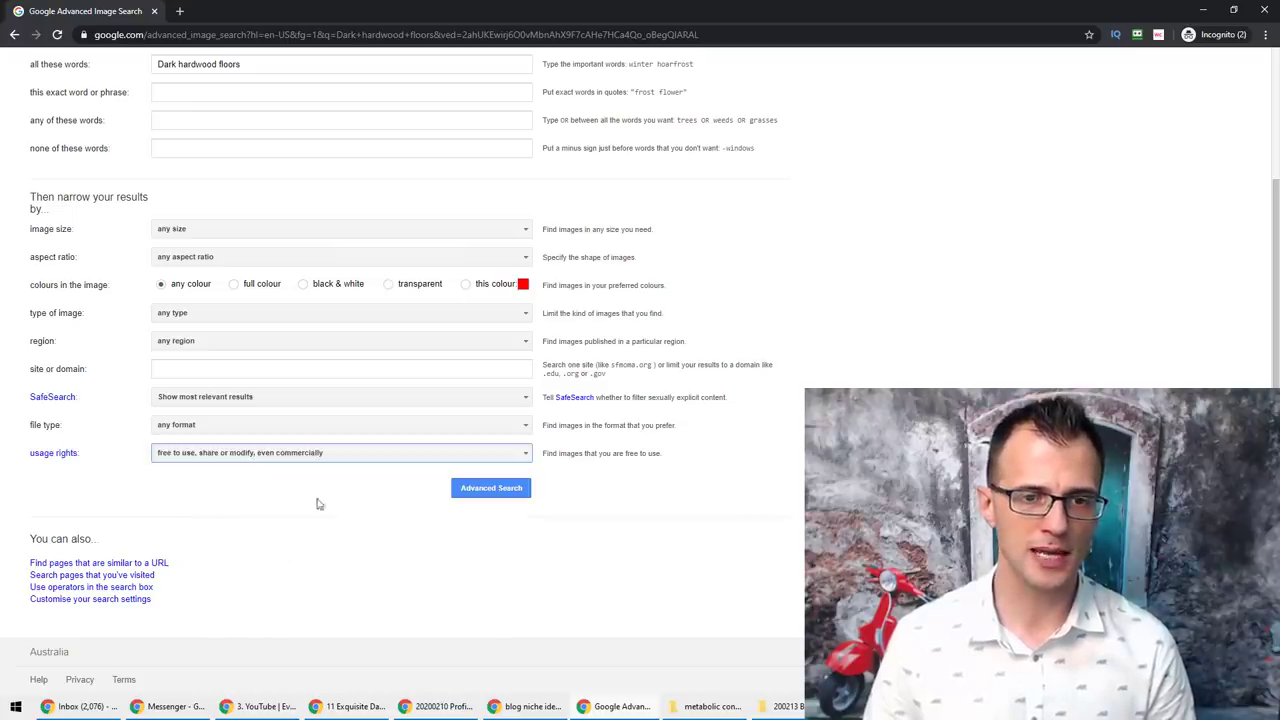
click(466, 489)
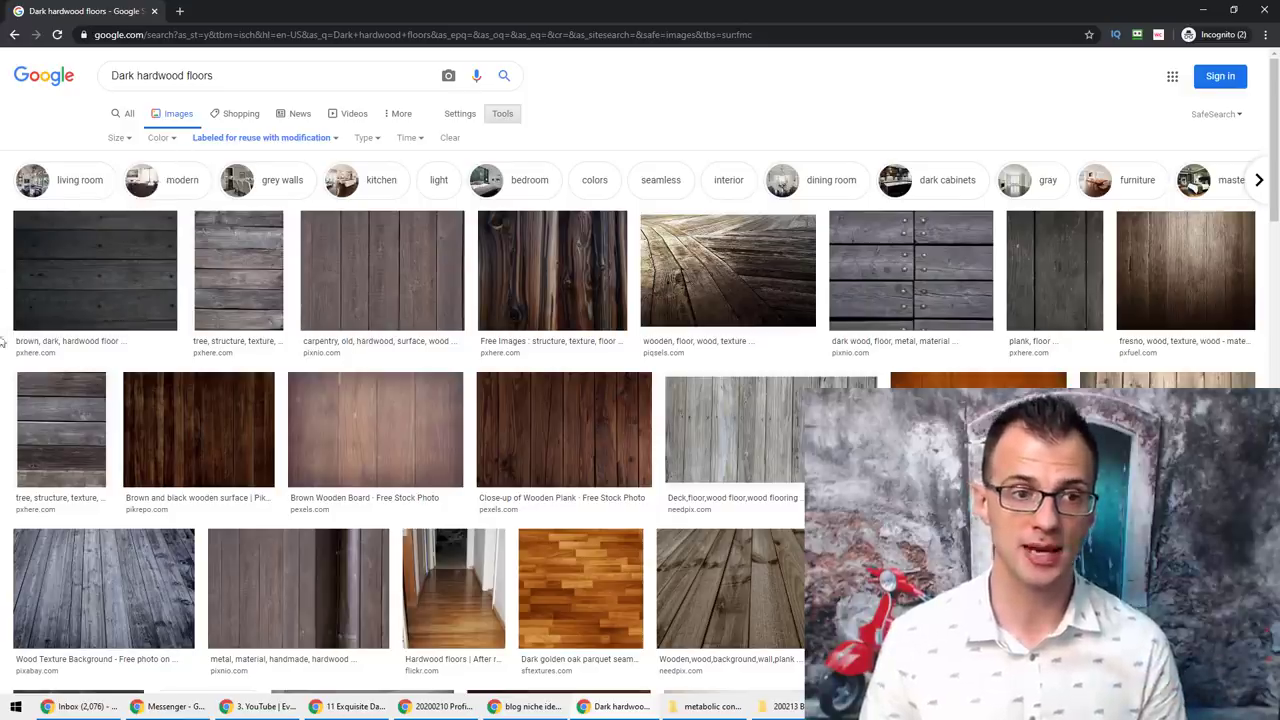
Open the Brown Wooden Board photo's pexels.com source page in a new tab and view it
scroll(3, 405, down, 1)
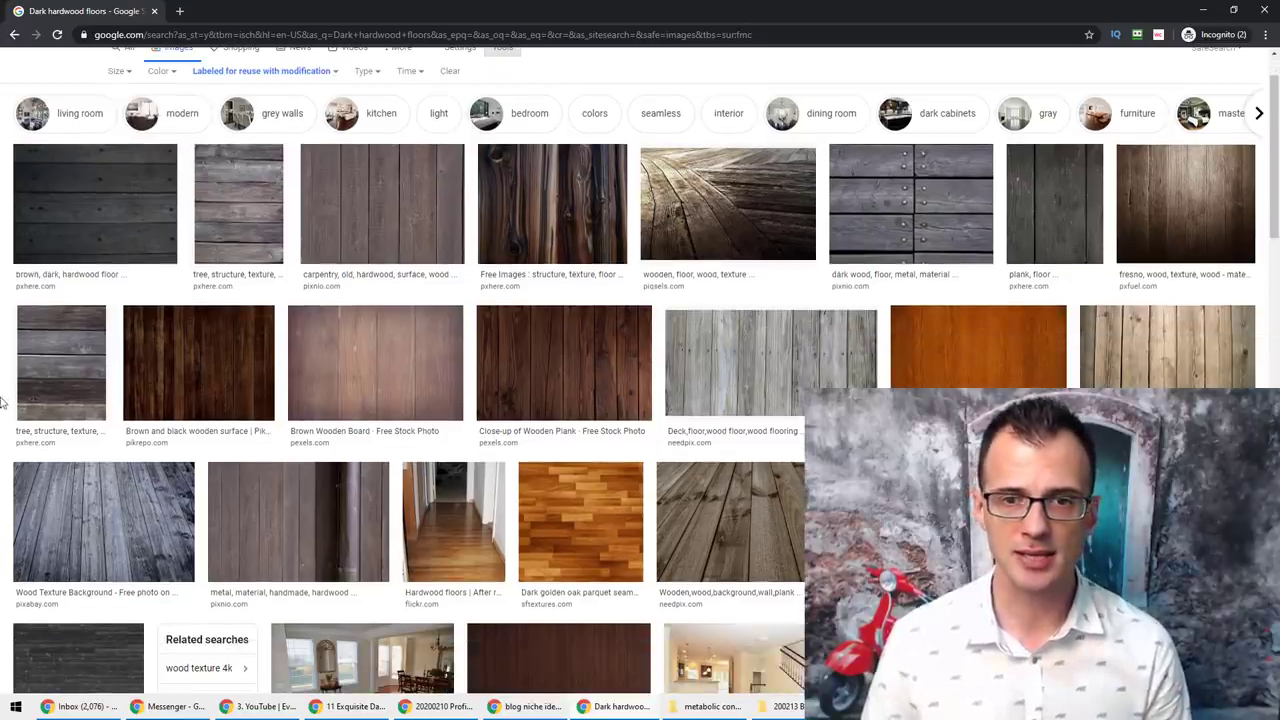
scroll(3, 420, down, 2)
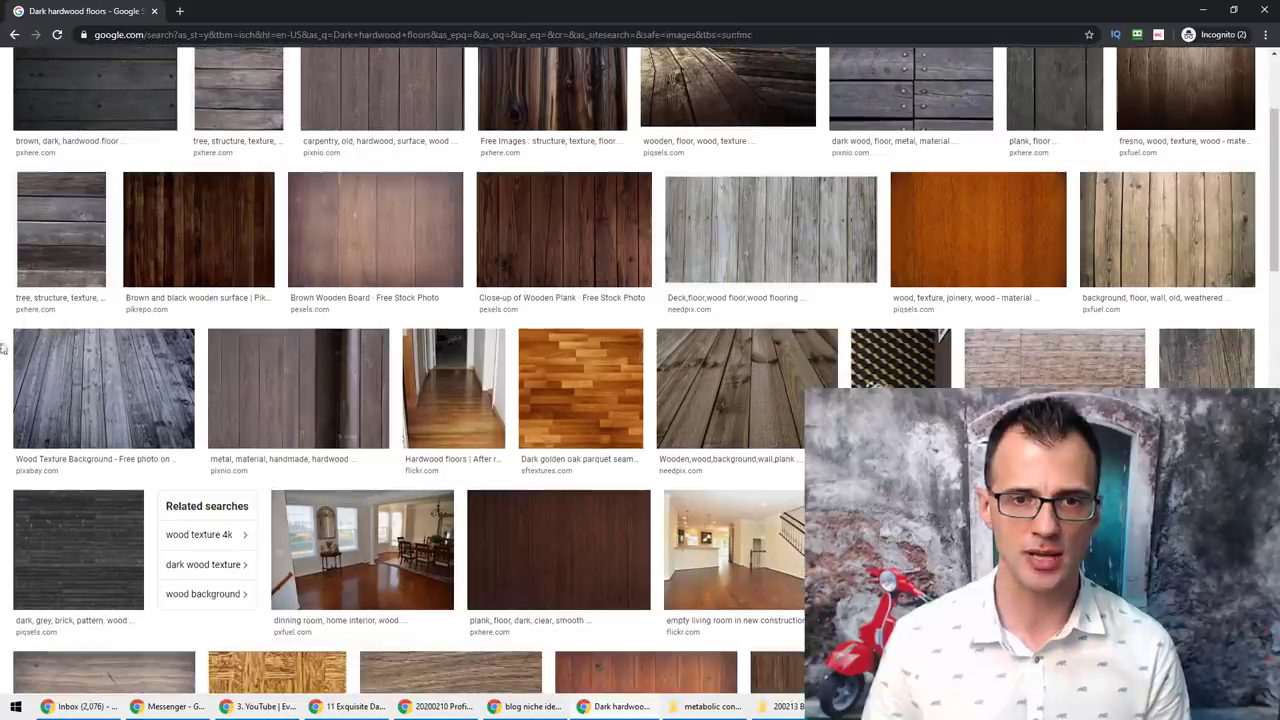
ctrl+click(312, 309)
click(280, 11)
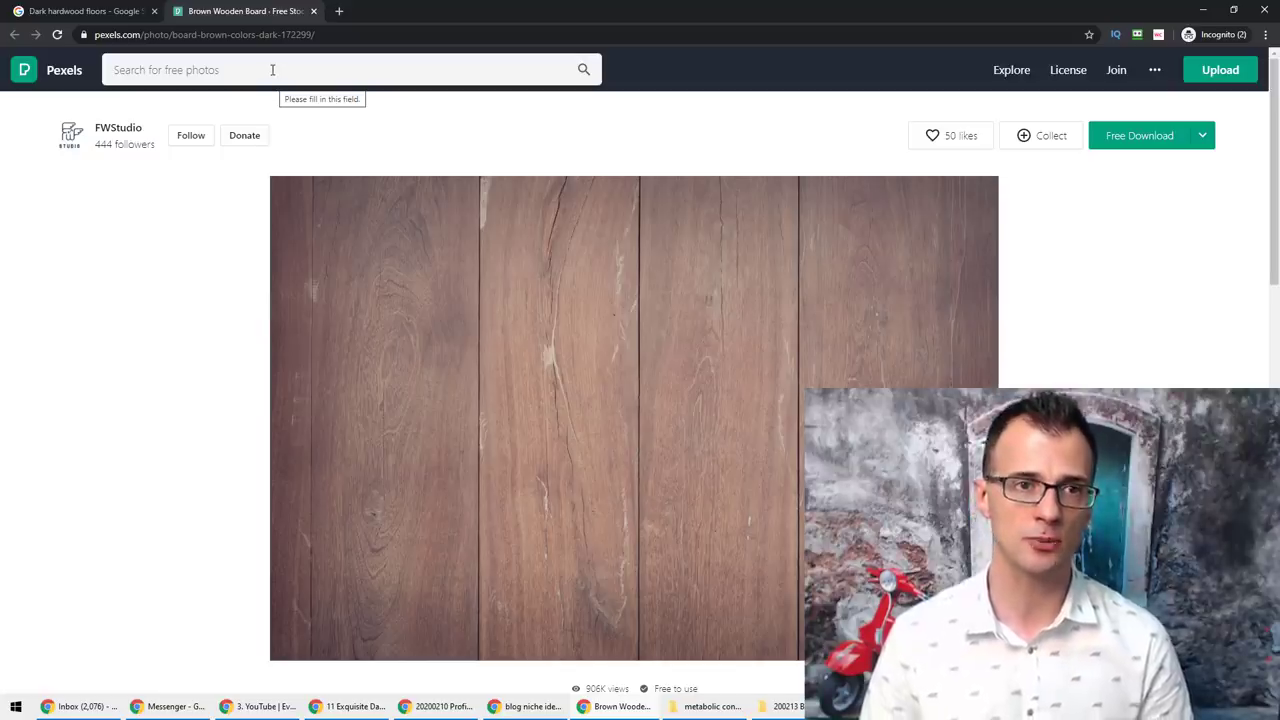
Search Pexels for 'hardwood floor' photos
click(272, 69)
text(hardwoo)
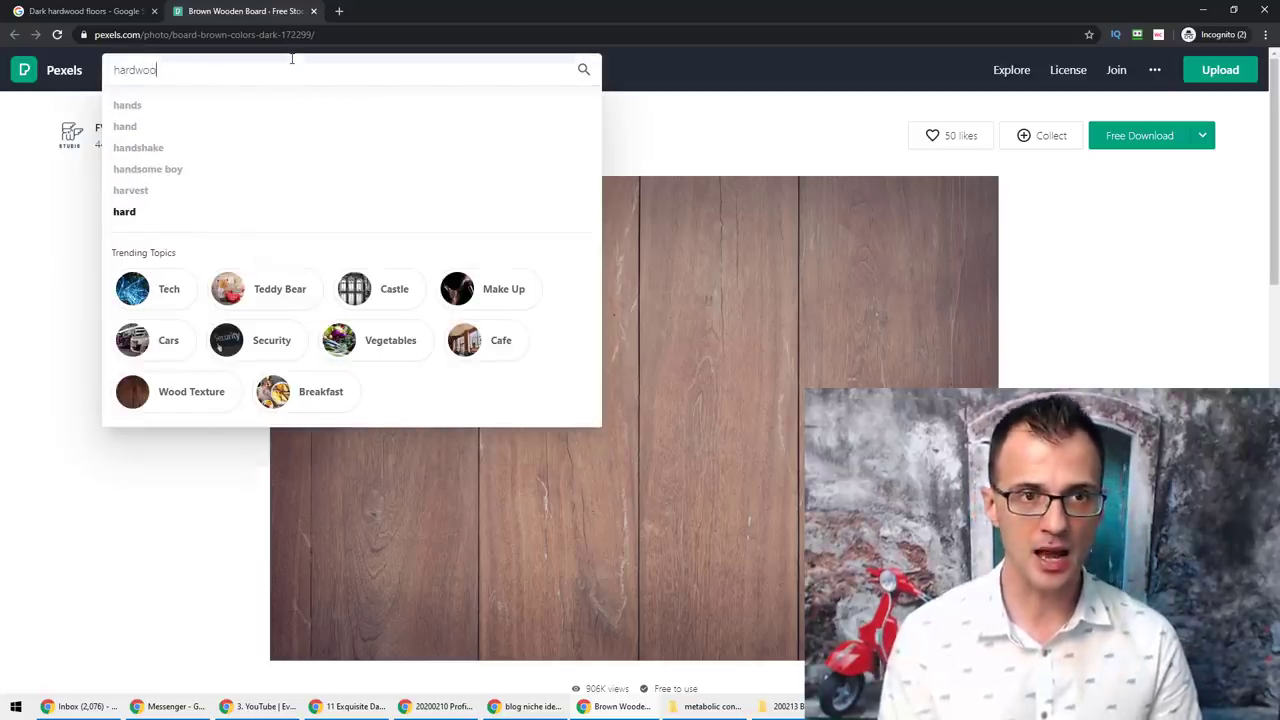
text(d floor)
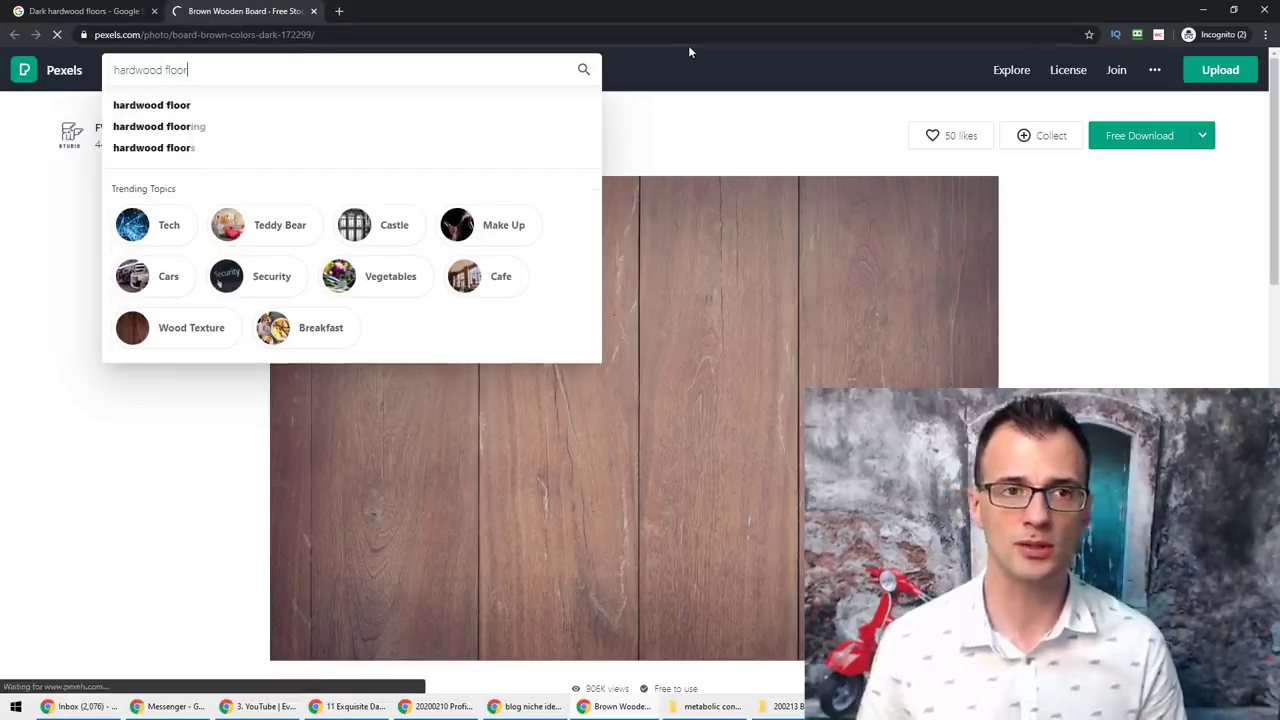
key(Return)
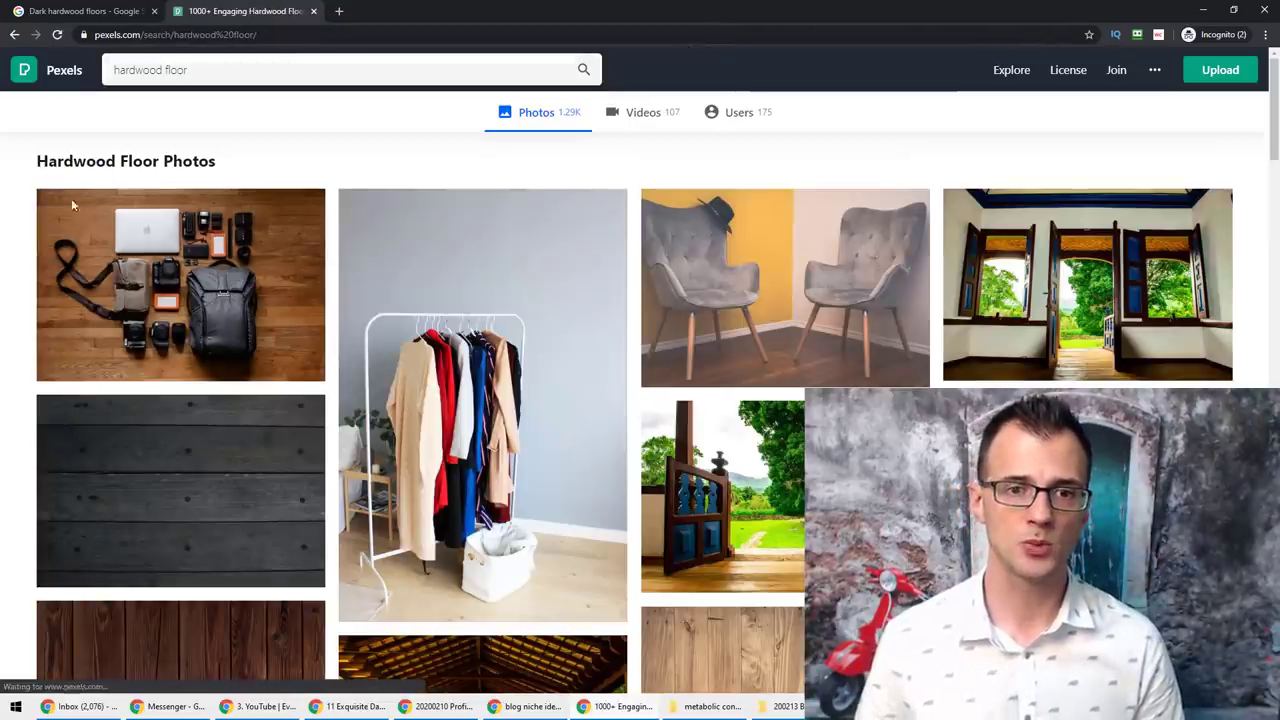
Browse the 1.29K hardwood floor photos, then return to the Google Images tab
scroll(3, 322, down, 1)
scroll(177, 486, down, 5)
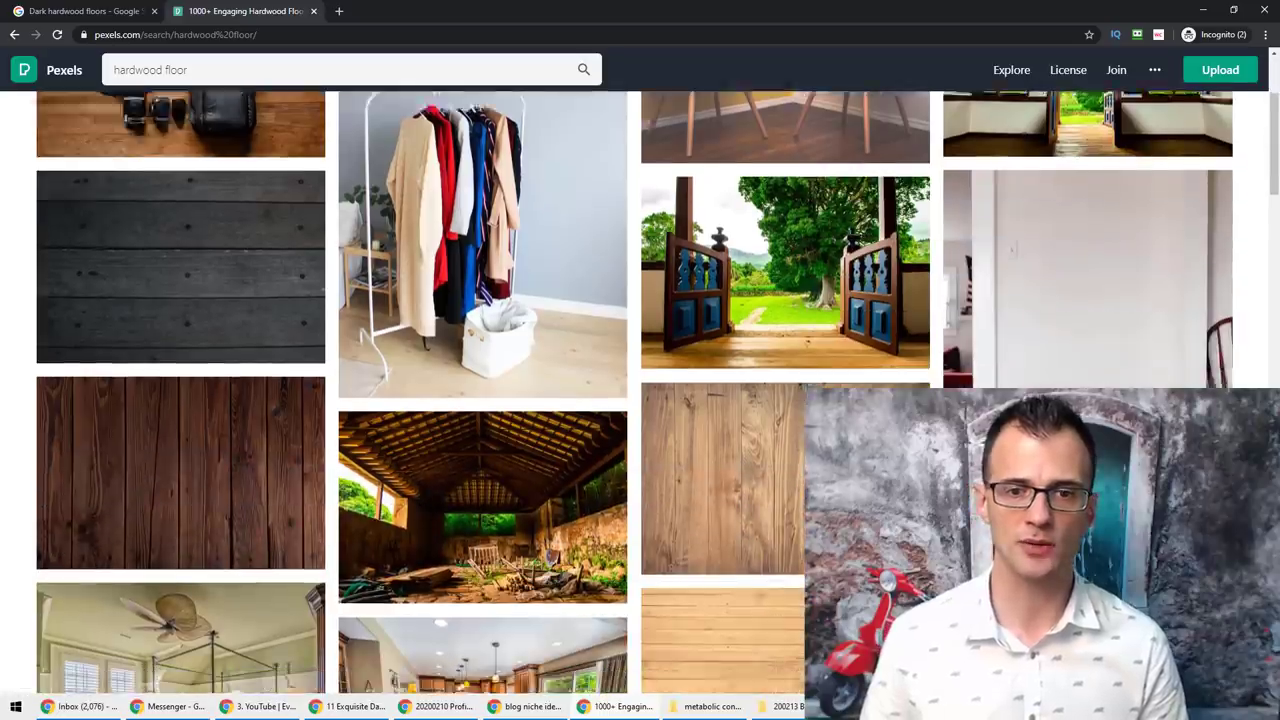
scroll(188, 370, down, 7)
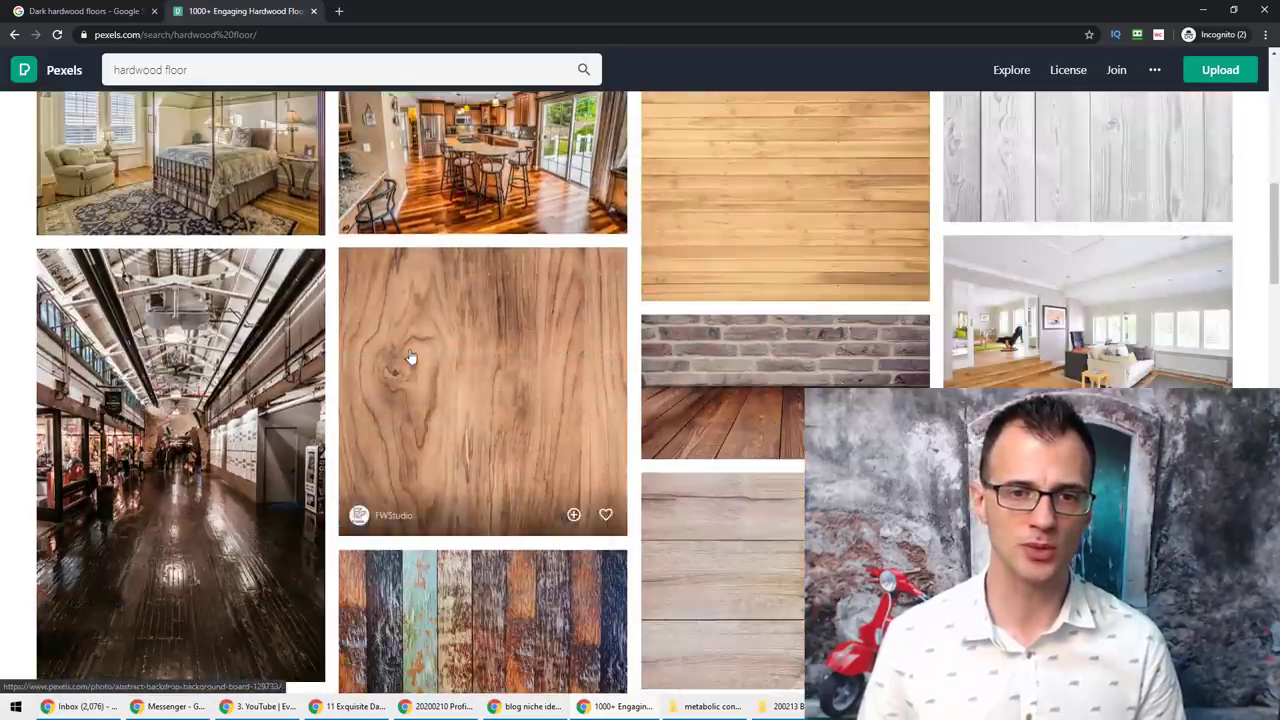
scroll(188, 370, down, 2)
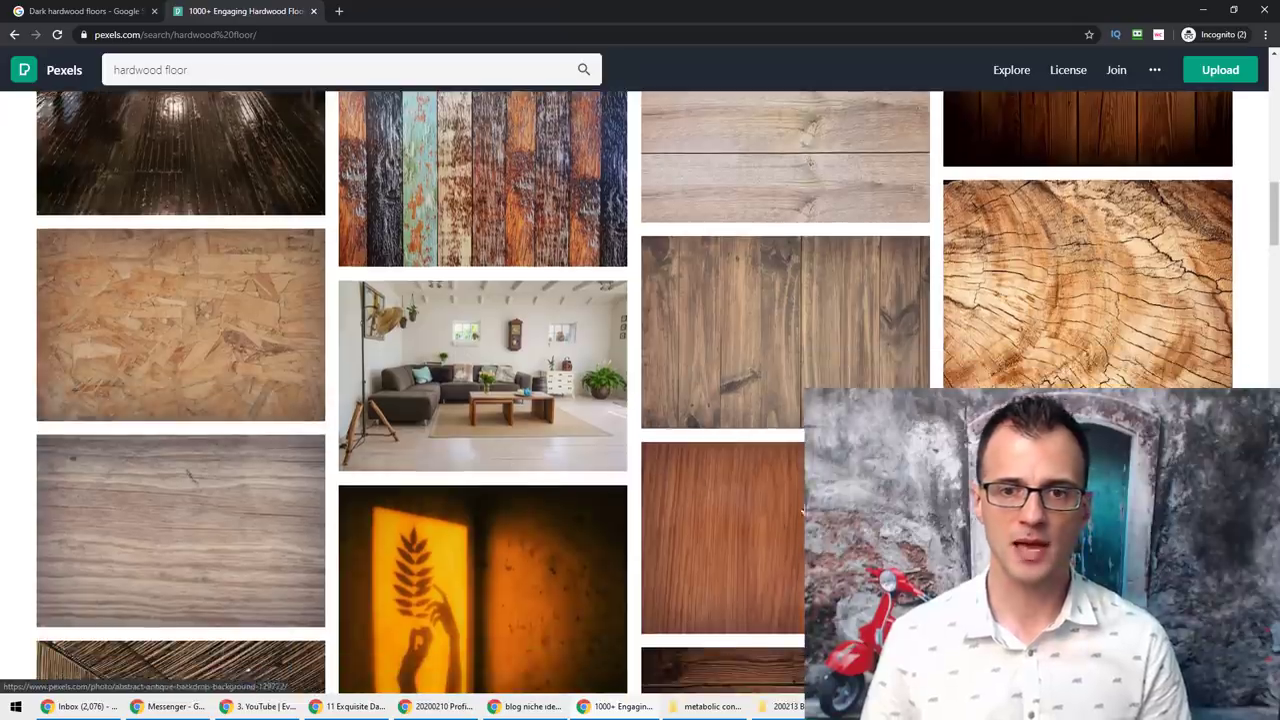
scroll(760, 505, down, 2)
scroll(772, 311, down, 3)
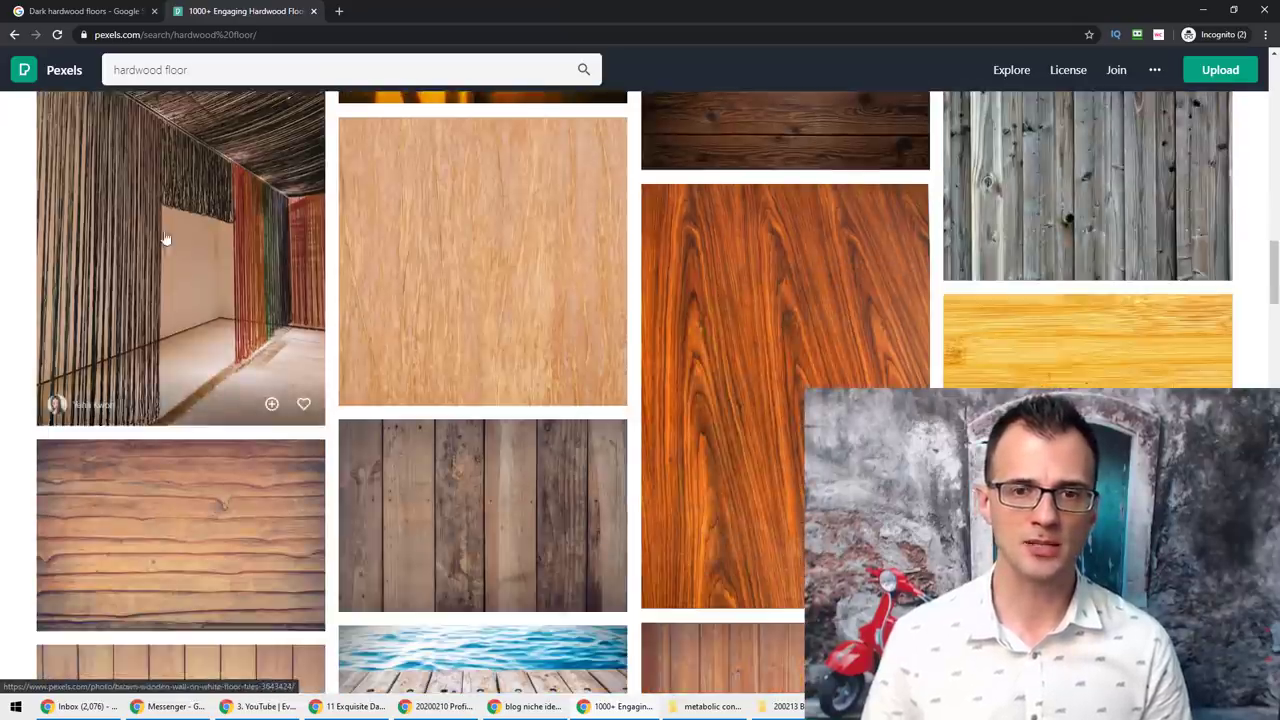
scroll(600, 300, down, 2)
scroll(522, 322, down, 3)
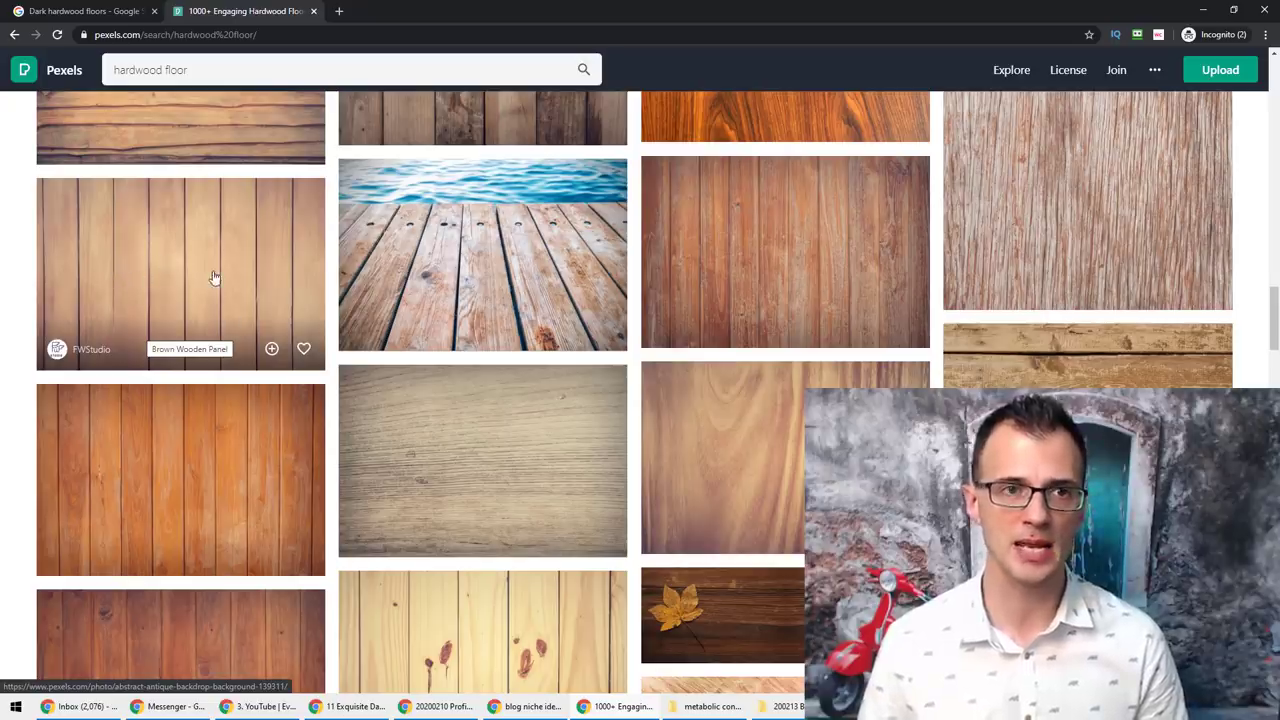
click(100, 11)
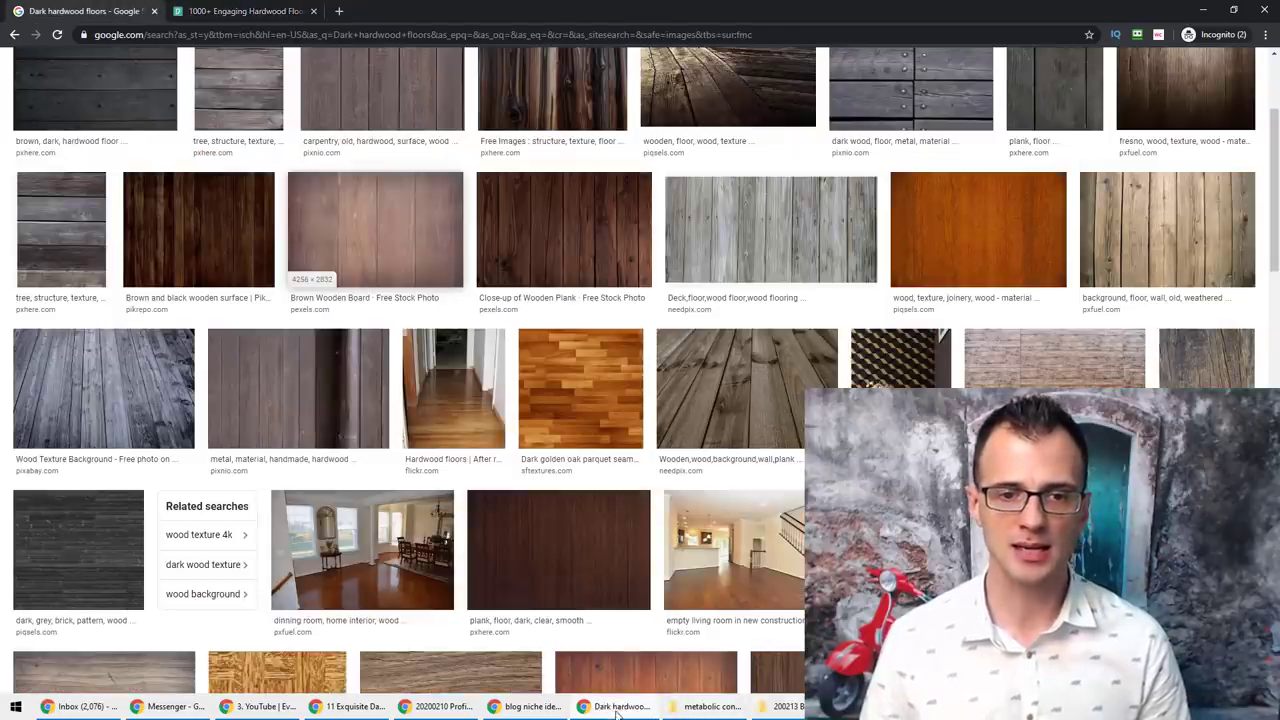
Return to Google's All results and open '11 Exquisite Dark Hardwood Floors'
scroll(512, 270, up, 2)
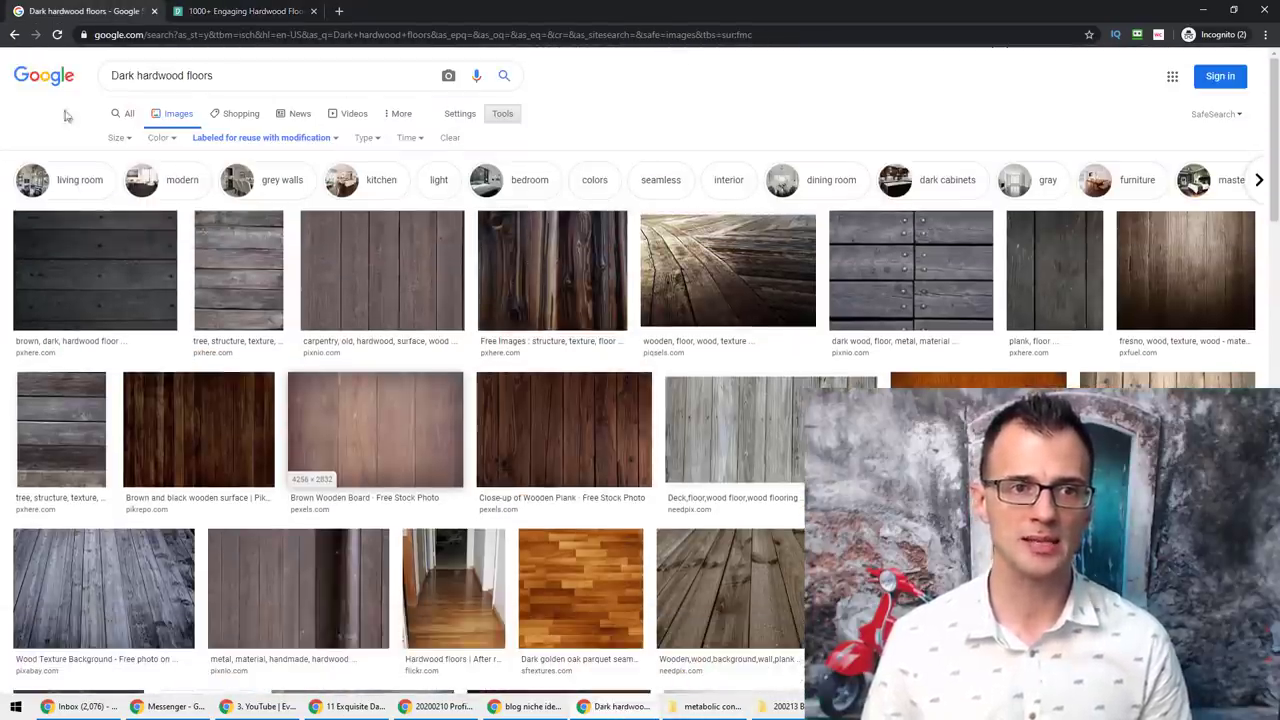
click(131, 117)
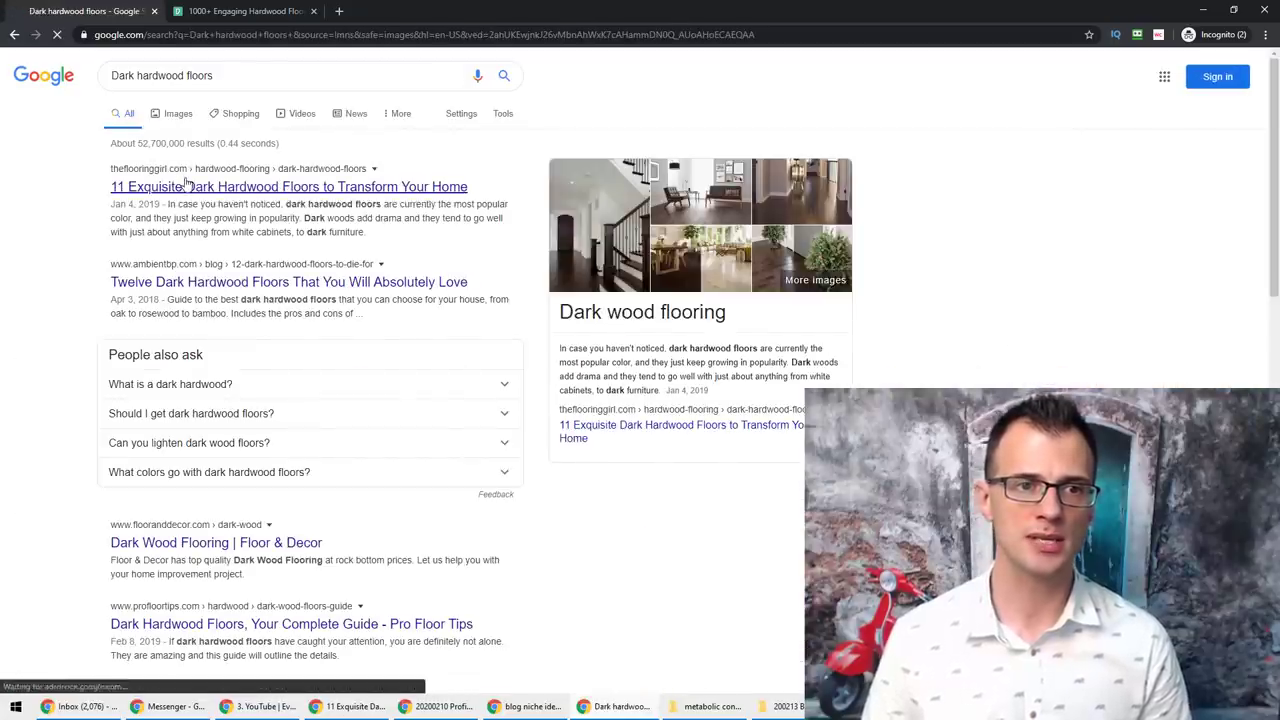
click(188, 186)
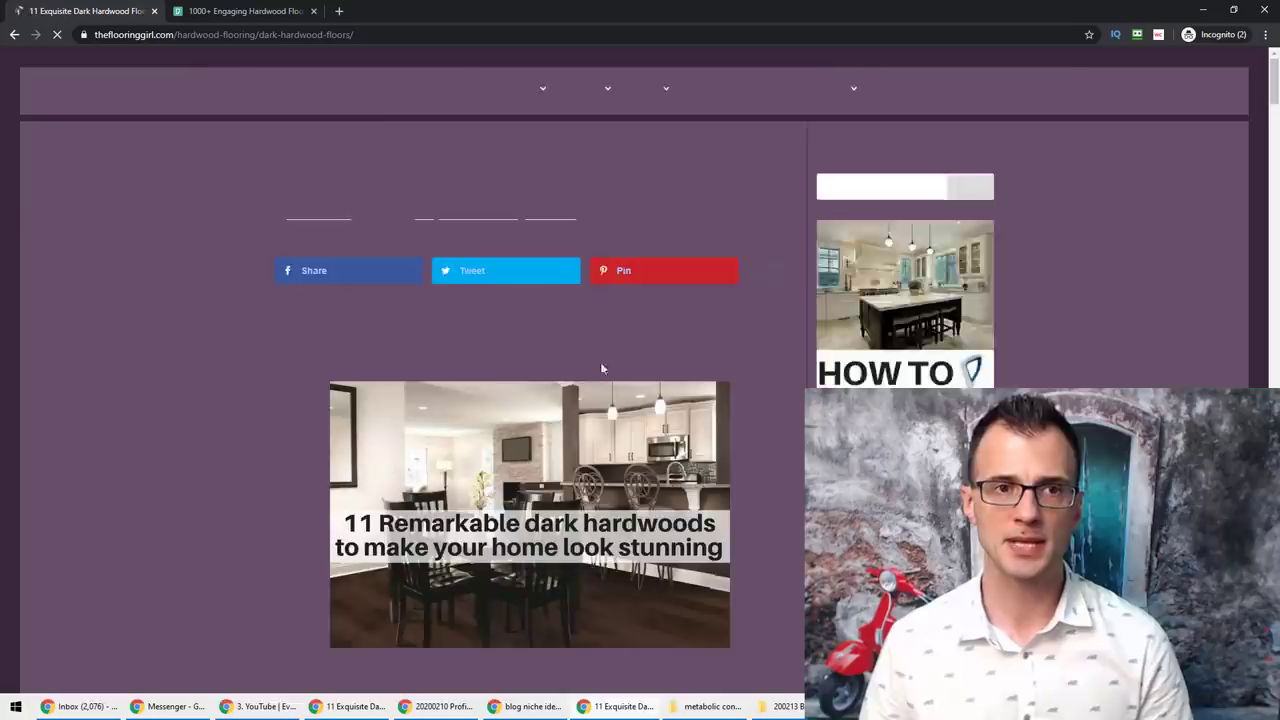
Scroll through the article down to its dark floor gallery and back up
drag(1274, 95, 1273, 138)
scroll(475, 337, down, 4)
scroll(475, 337, down, 20)
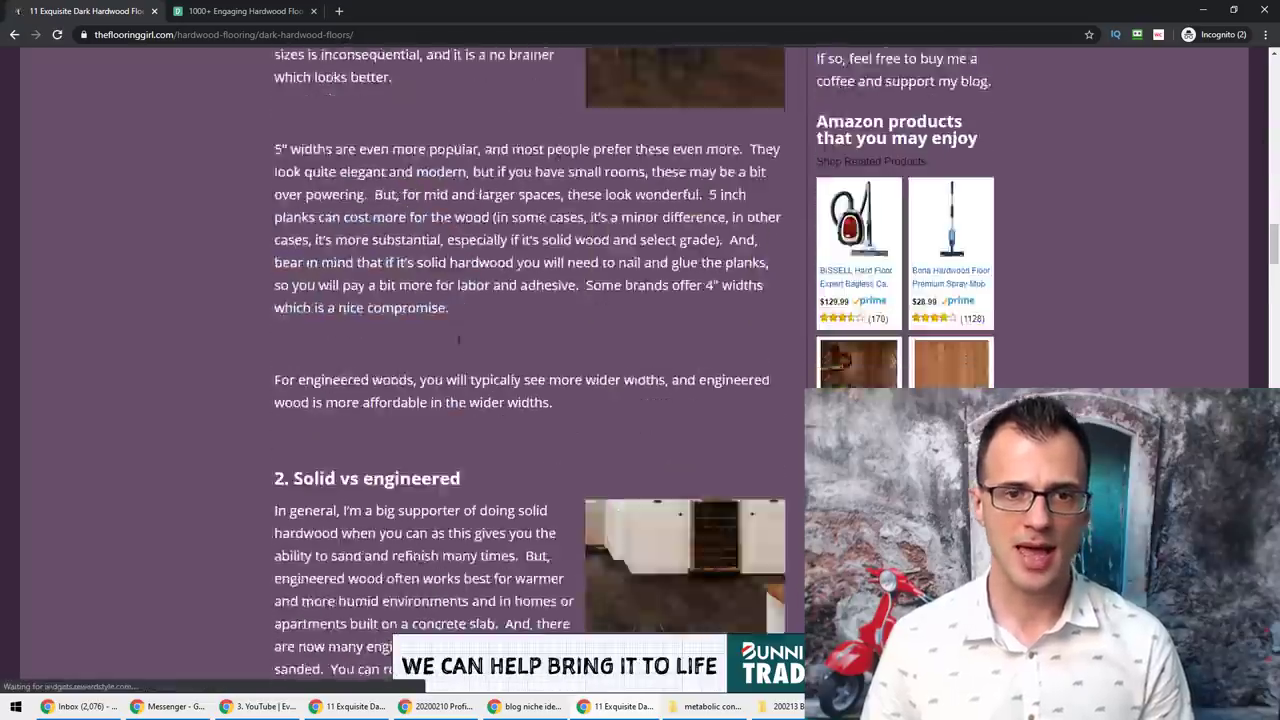
scroll(454, 337, down, 8)
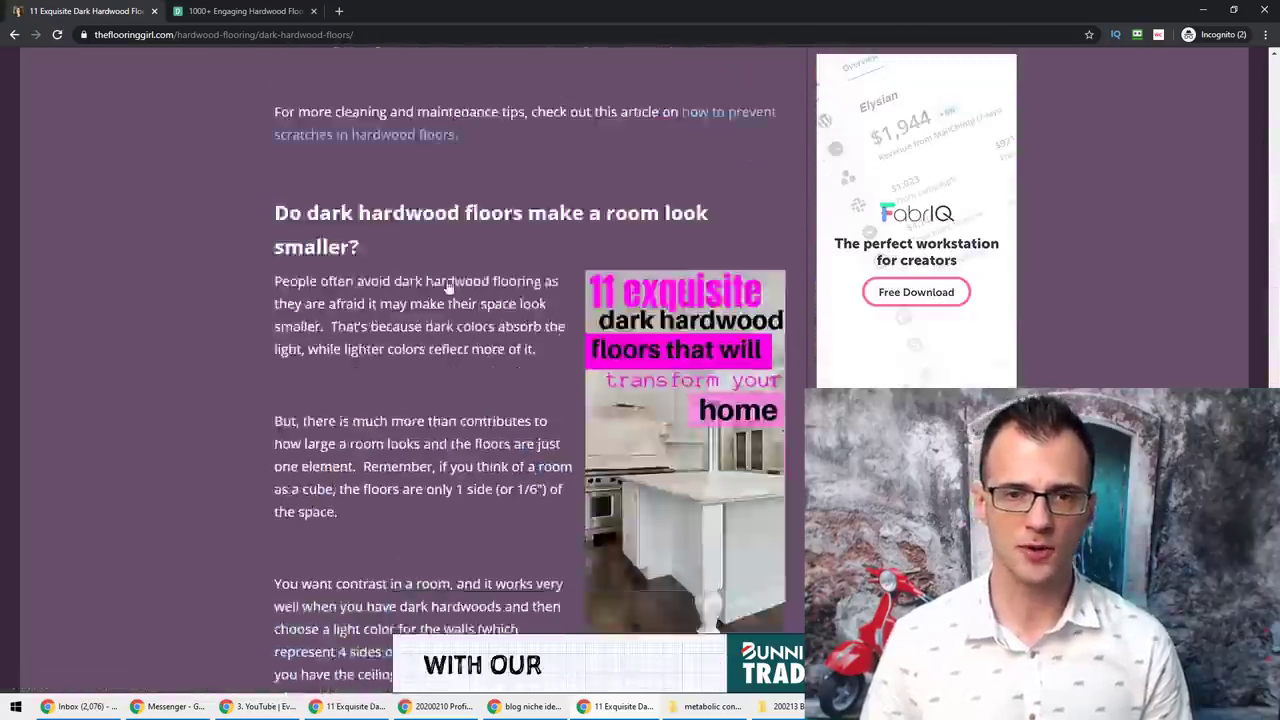
scroll(457, 257, up, 15)
scroll(437, 278, up, 15)
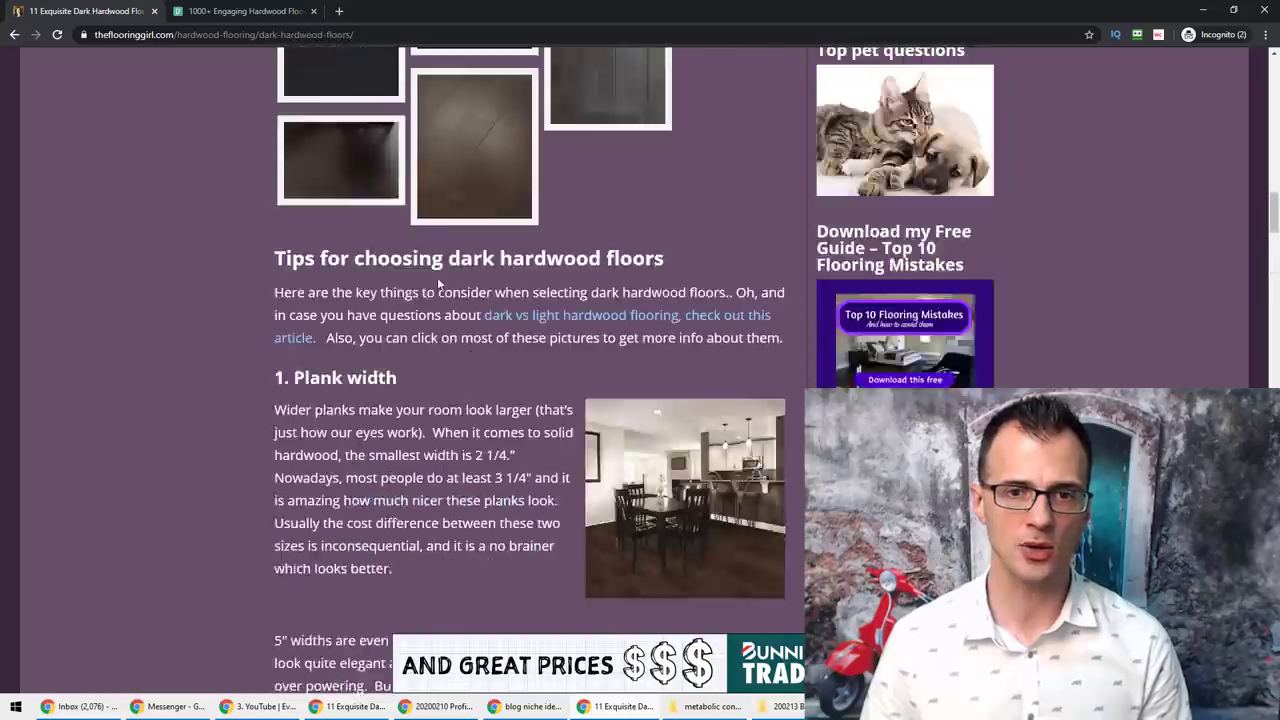